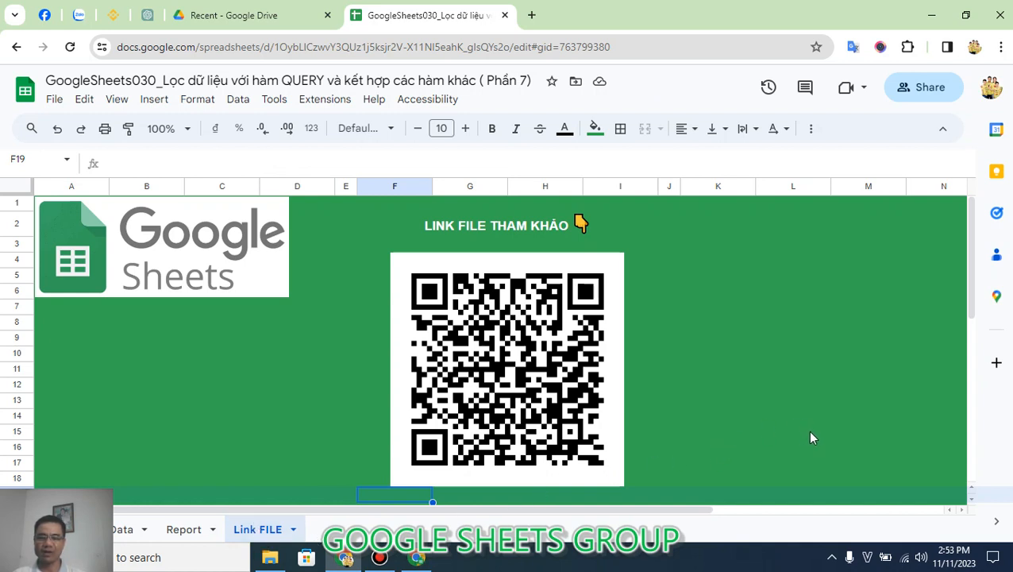
Switch to the YouTube channel page in the other browser window and look over the latest videos of the QUERY series
left_click(419, 559)
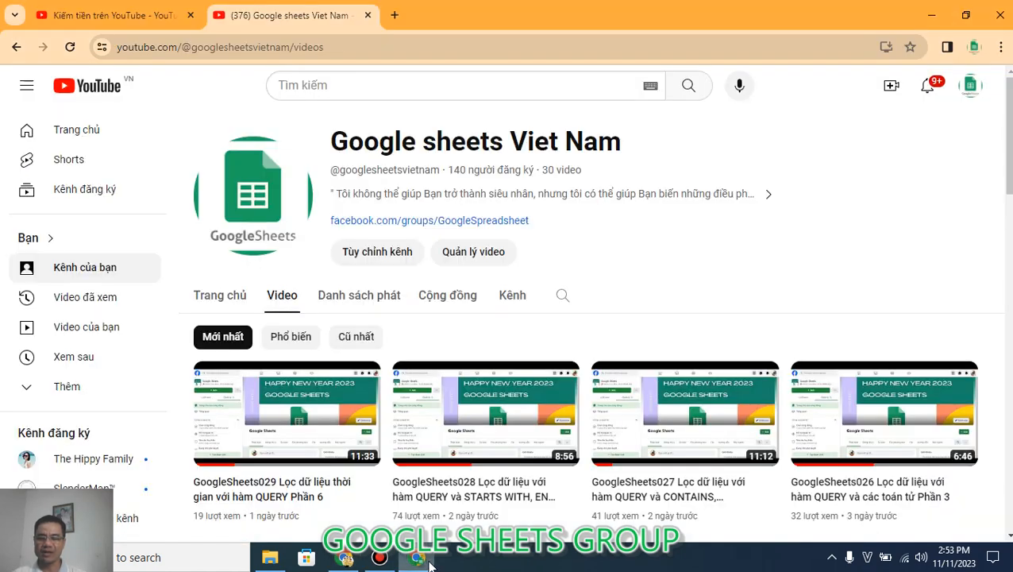
scroll(685, 312, "down", 1)
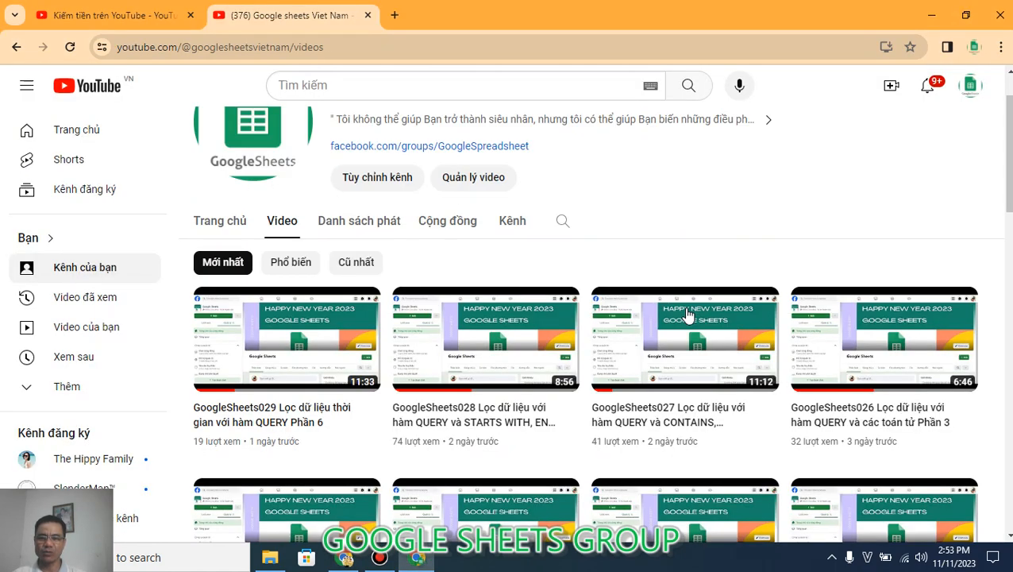
mouse_move(687, 316)
scroll(687, 316, "down", 1)
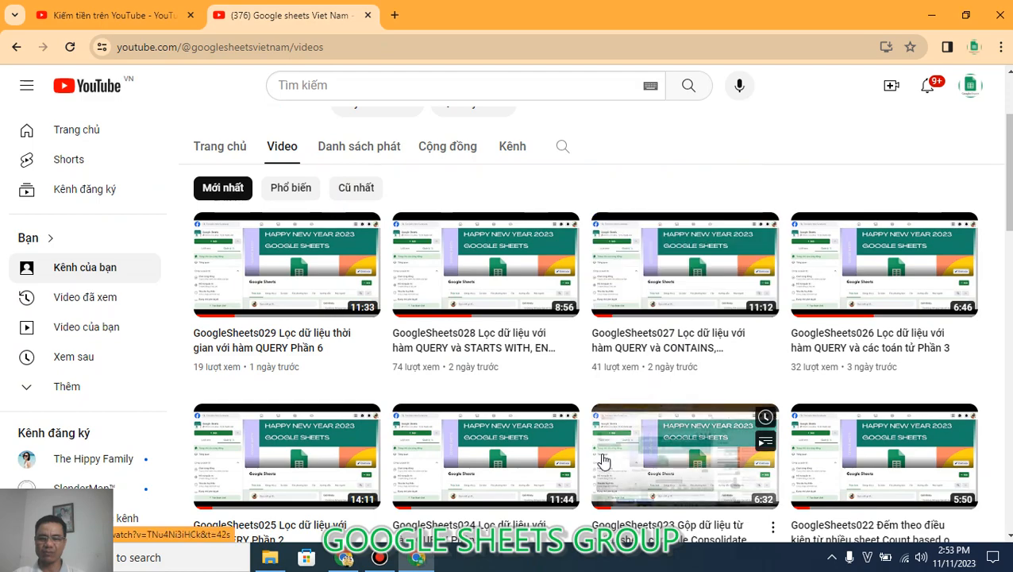
scroll(685, 429, "down", 1)
mouse_move(484, 492)
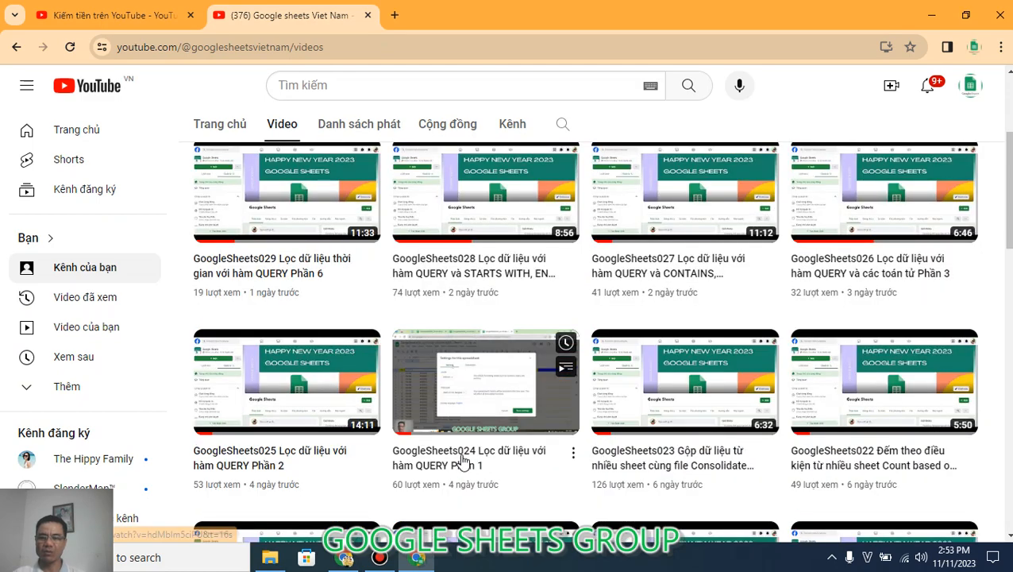
mouse_move(370, 305)
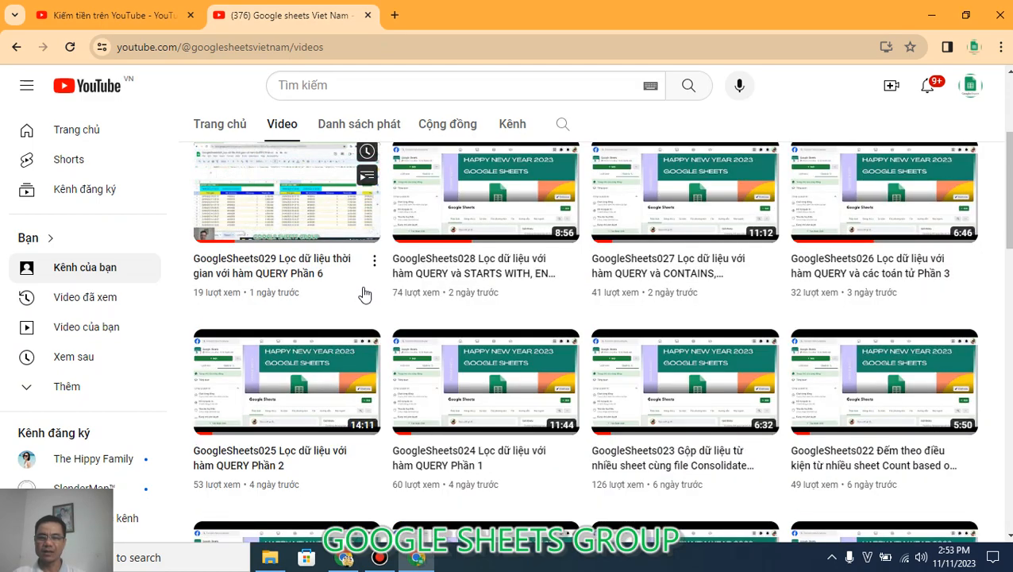
scroll(373, 314, "up", 3)
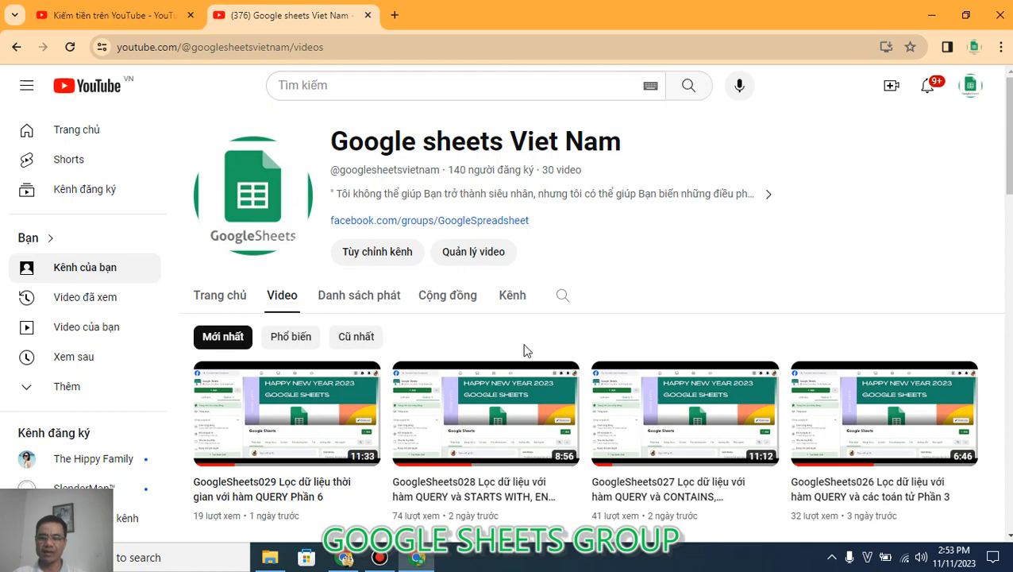
mouse_move(425, 477)
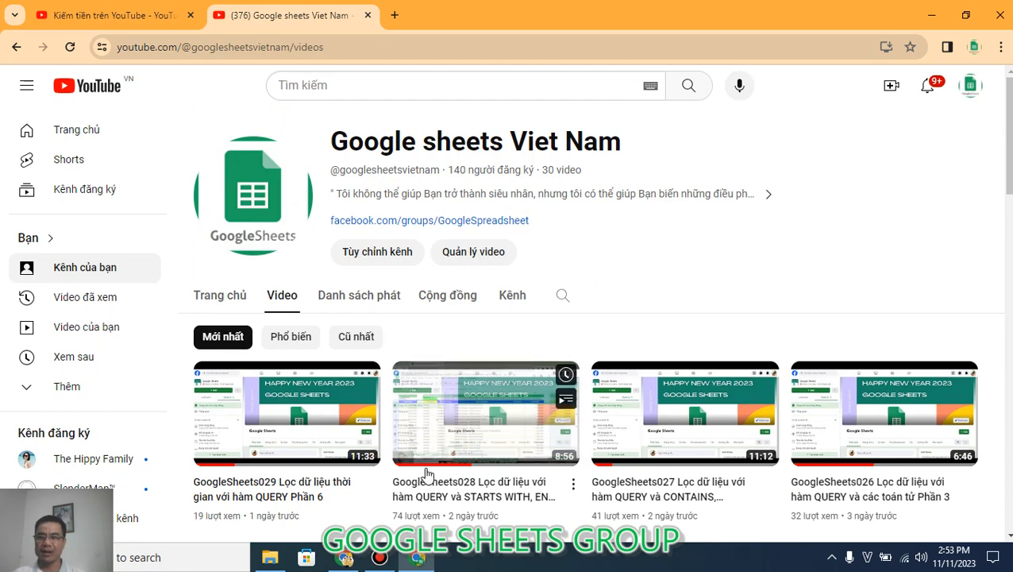
Return to the spreadsheet window and open the Report sheet with an empty cell selected
left_click(345, 559)
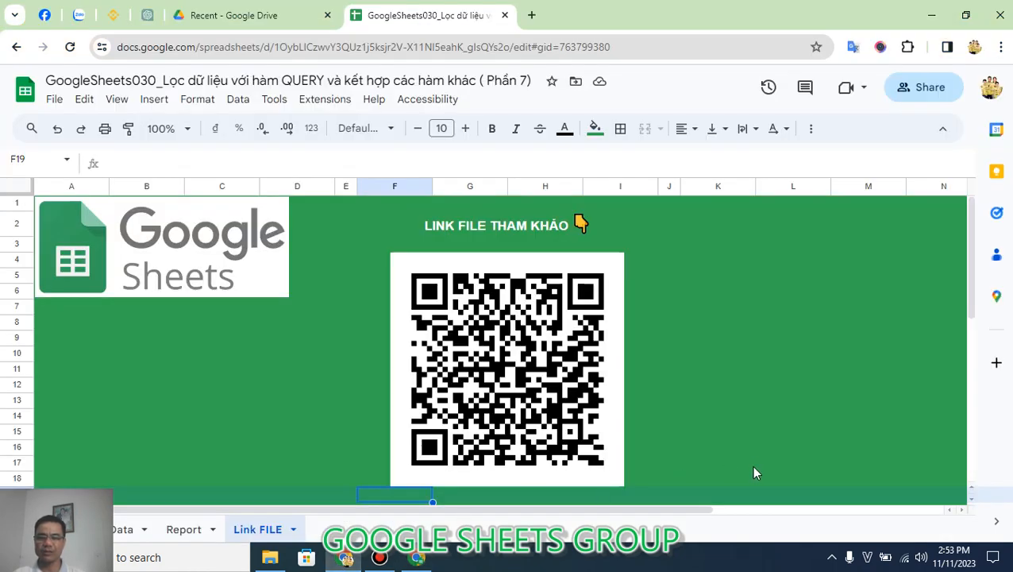
left_click(178, 534)
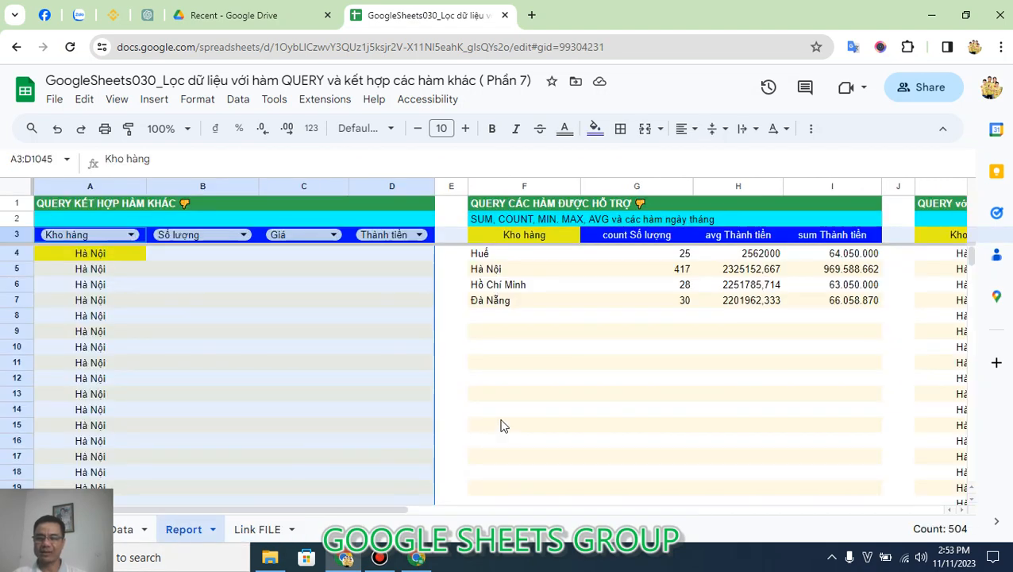
left_click(502, 425)
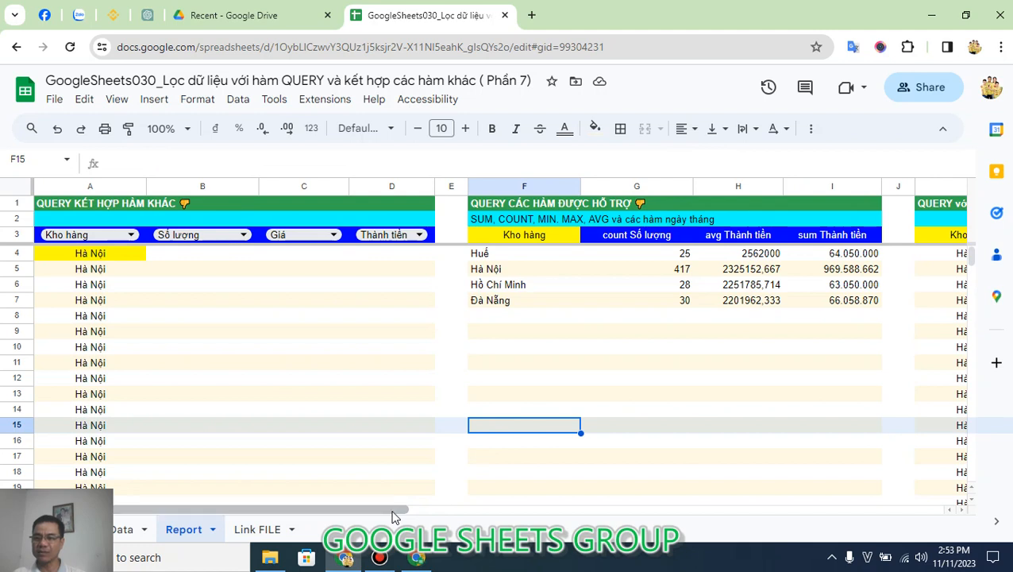
Examine the QUERY formula in A4, especially the Data!A2:I source range and the Select Col text, leaving it unedited
left_click(121, 254)
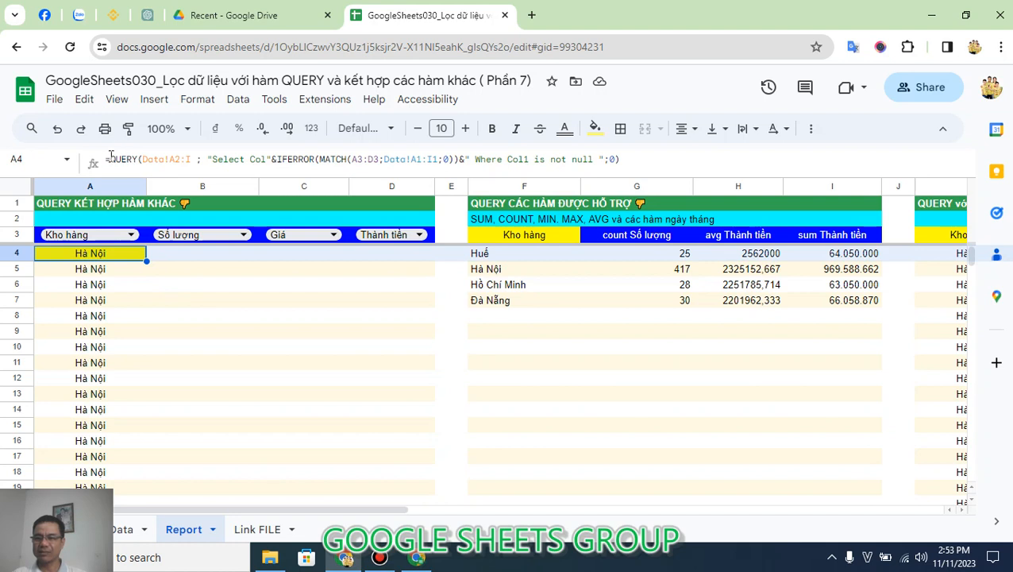
left_click_drag(111, 160, 247, 162)
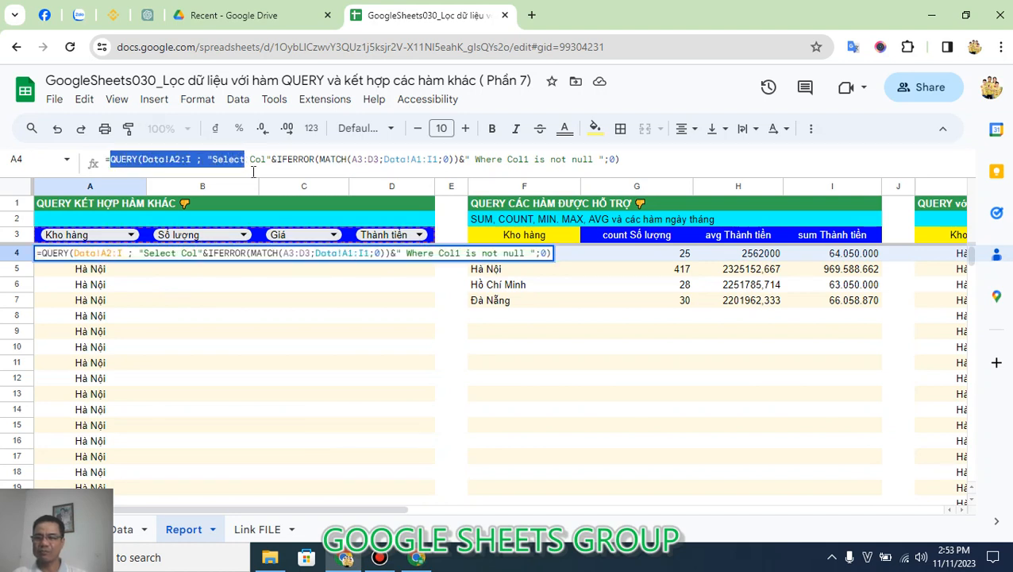
left_click(253, 159)
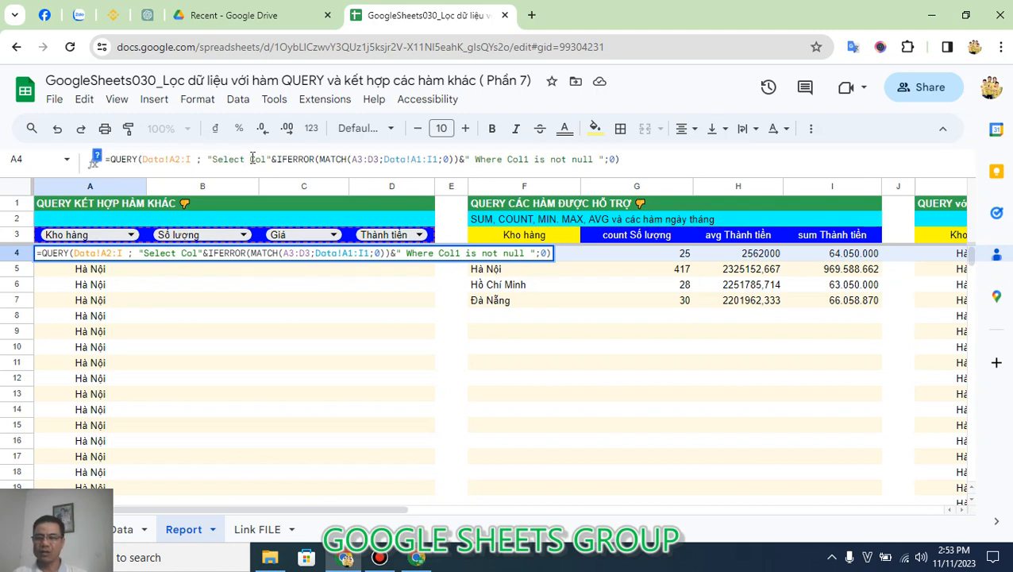
double_click(267, 160)
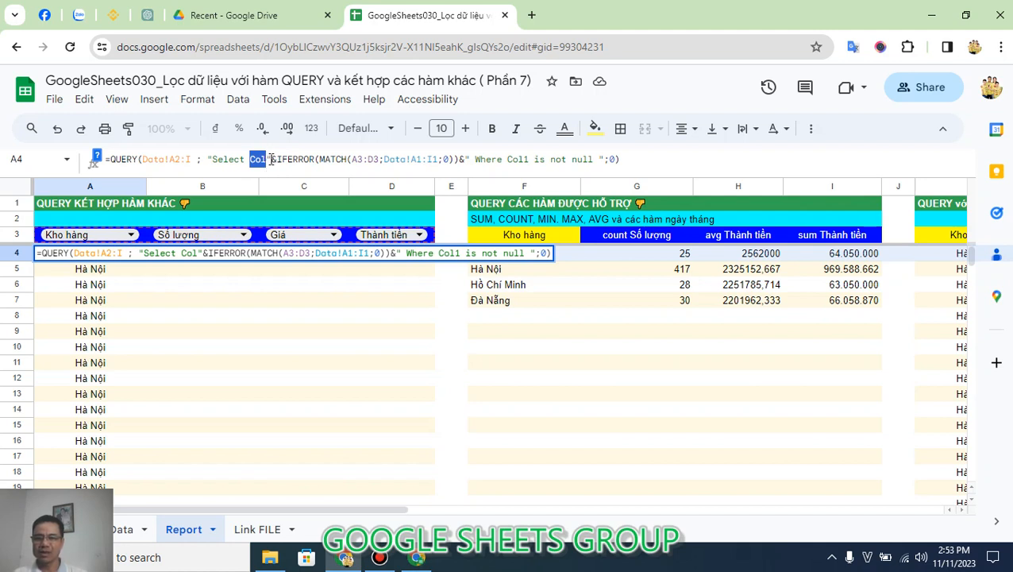
left_click(269, 159)
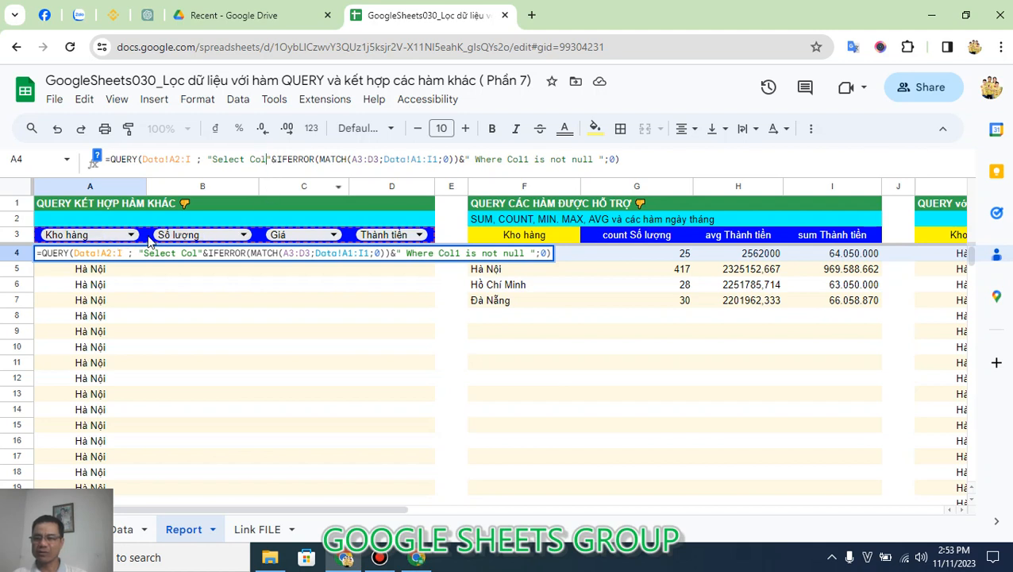
key("Escape")
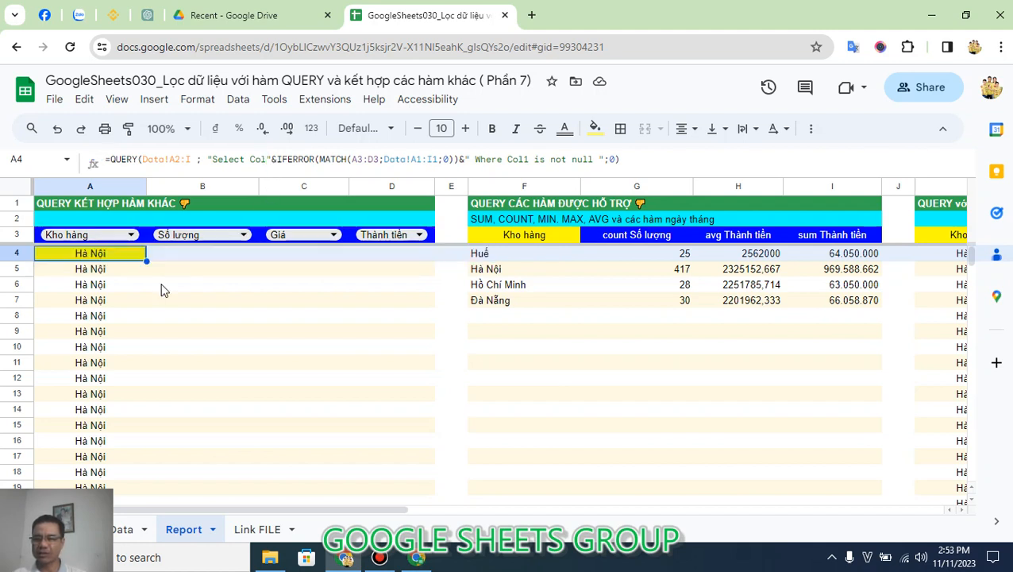
key("F2")
key("Escape")
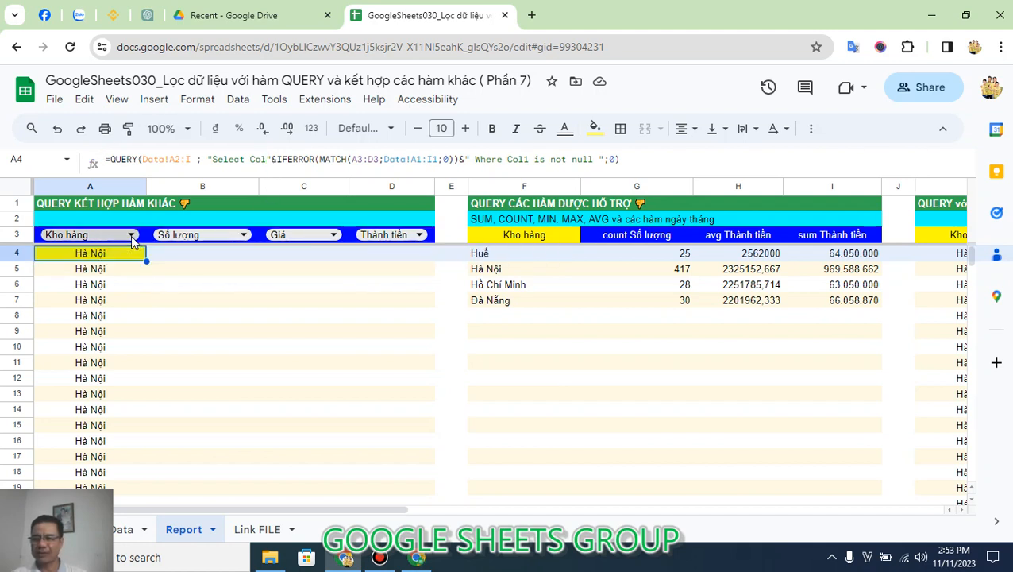
Try Mã đơn hàng, Thời gian and Khách hàng as the column choice in A3, and set it back to Kho hàng
left_click(131, 235)
left_click(100, 280)
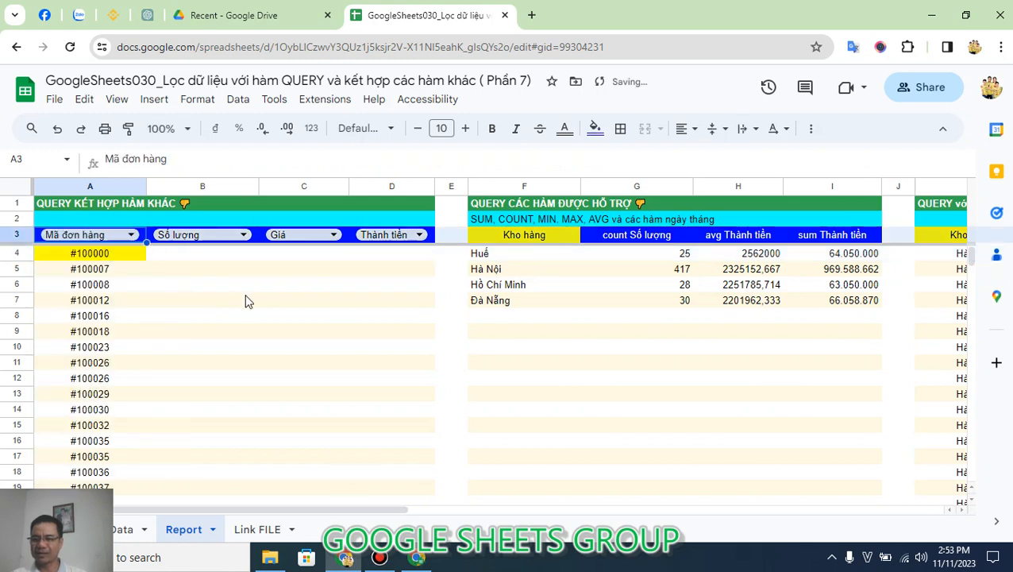
left_click(246, 300)
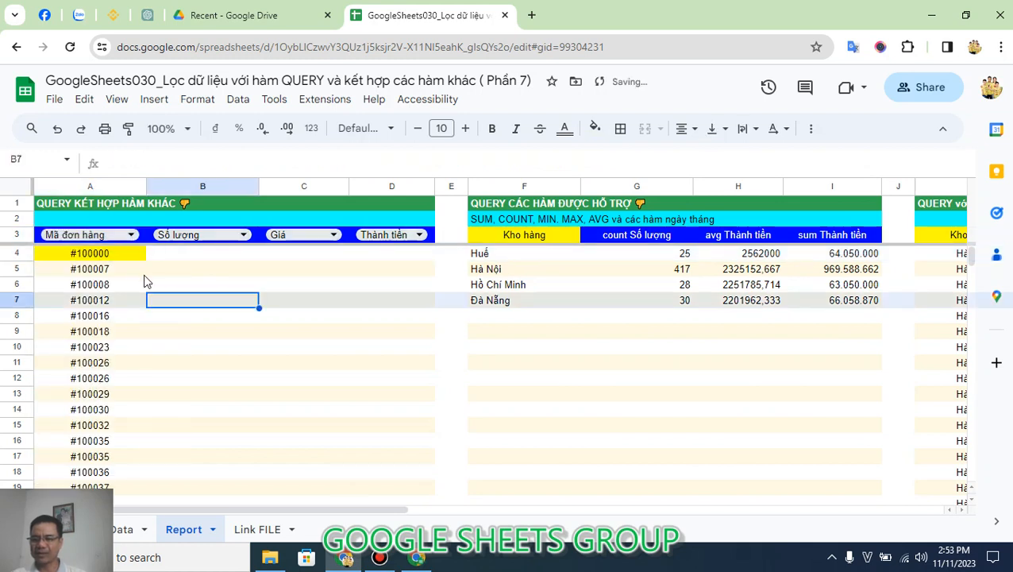
left_click(131, 235)
left_click(80, 304)
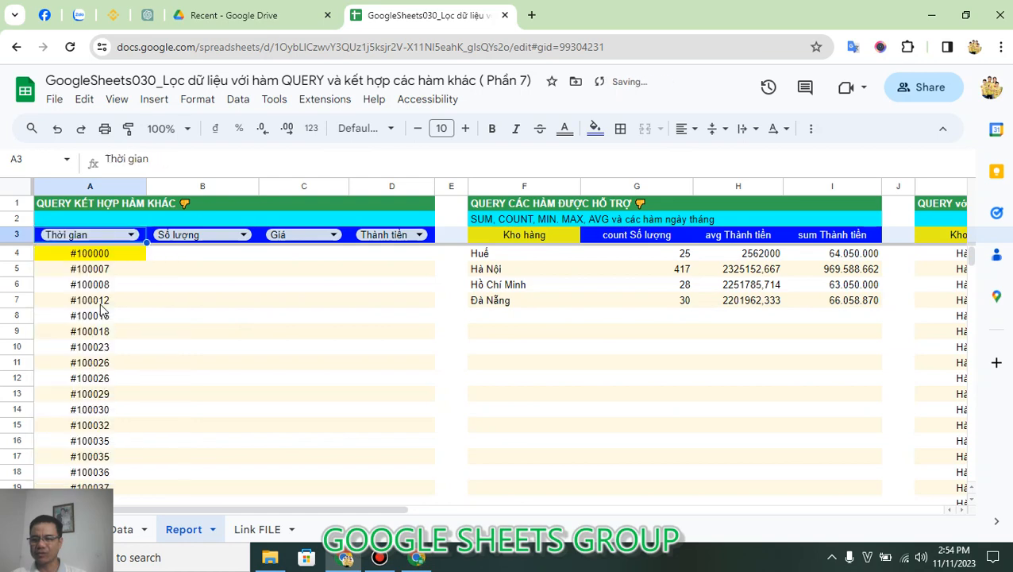
left_click(131, 235)
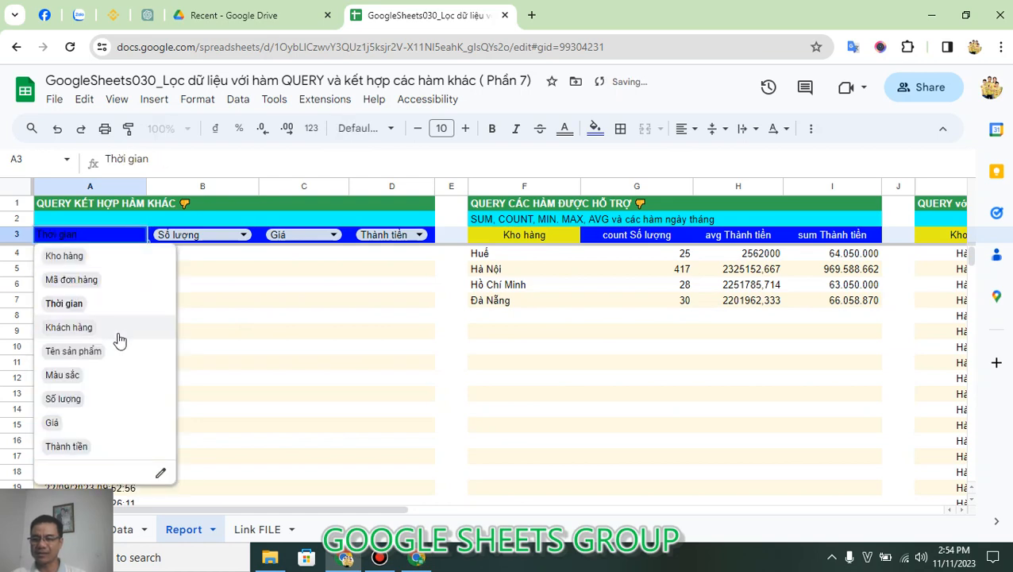
left_click(120, 328)
left_click(133, 236)
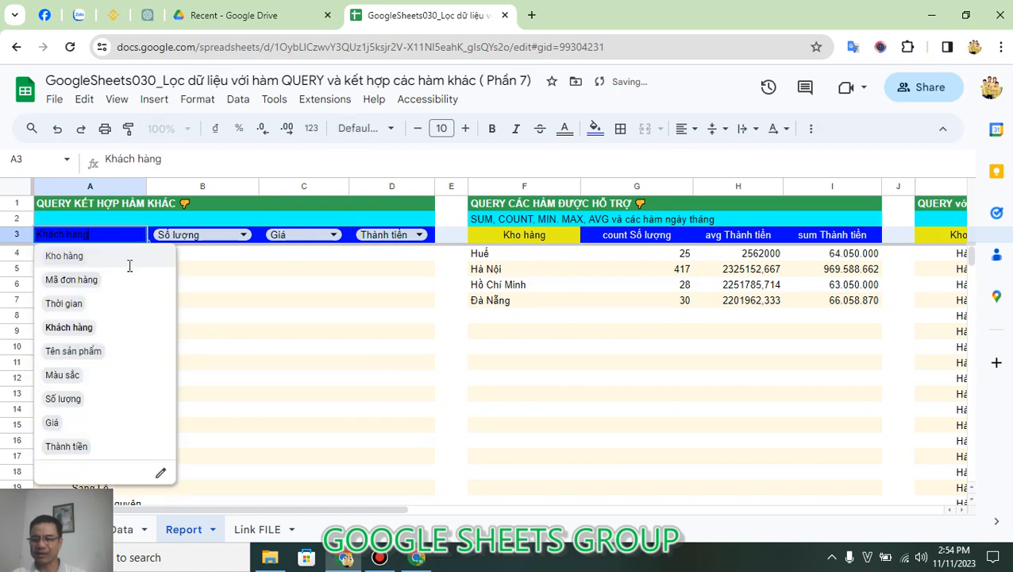
left_click(94, 258)
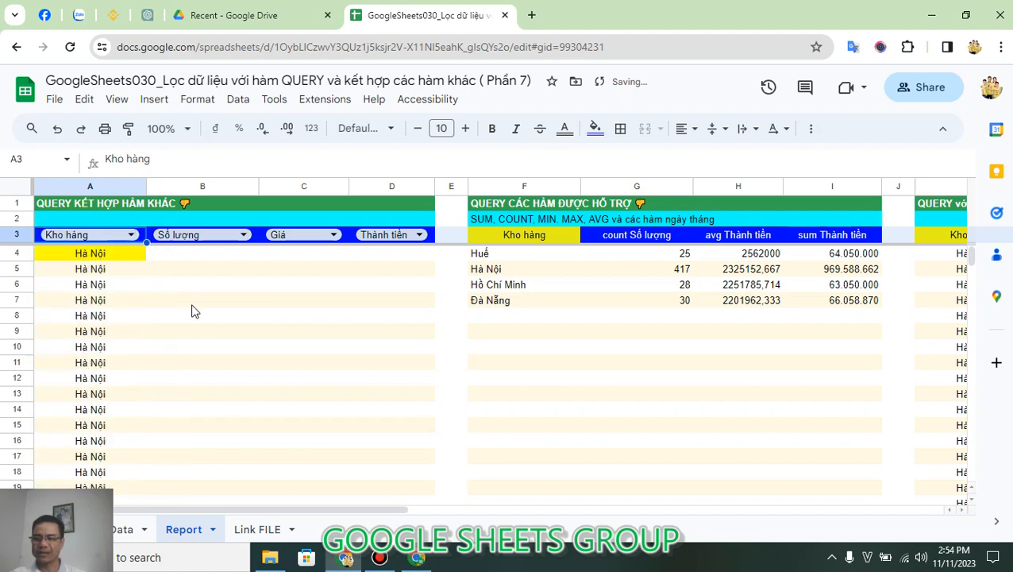
Examine the A4 formula's opening QUERY and Select Col part and the MATCH function's search key
left_click(134, 258)
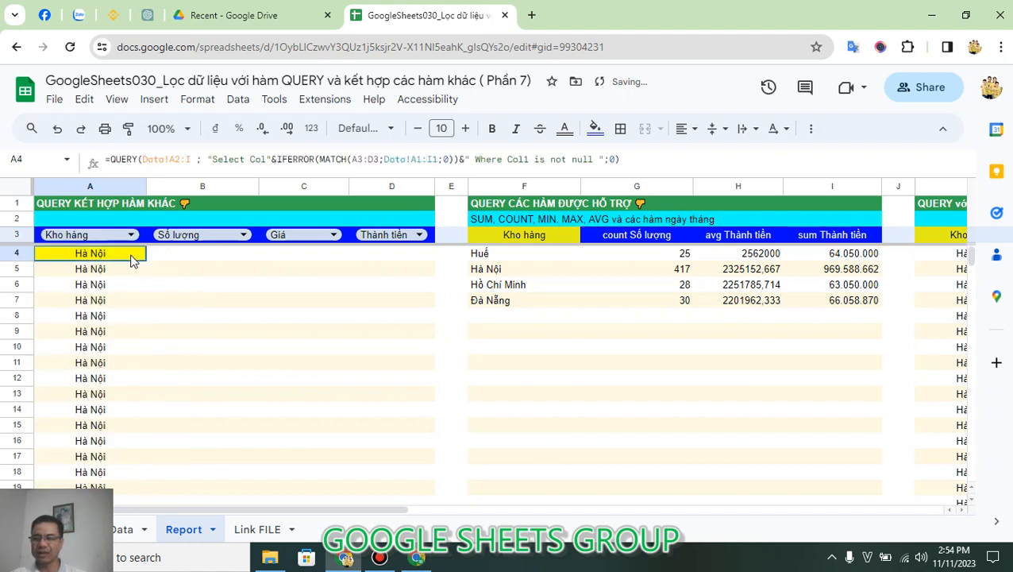
left_click(268, 159)
left_click_drag(269, 159, 108, 171)
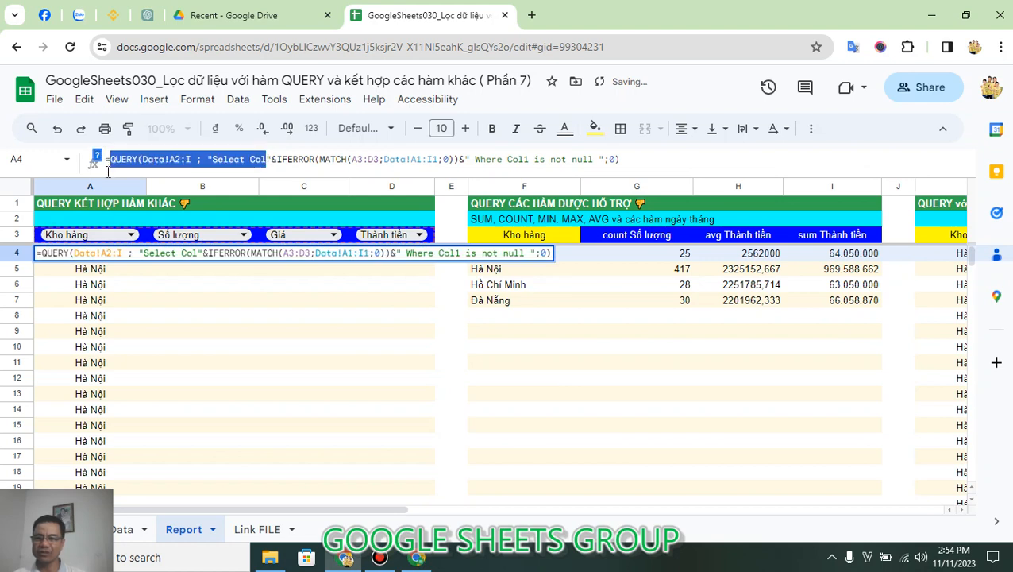
left_click(267, 159)
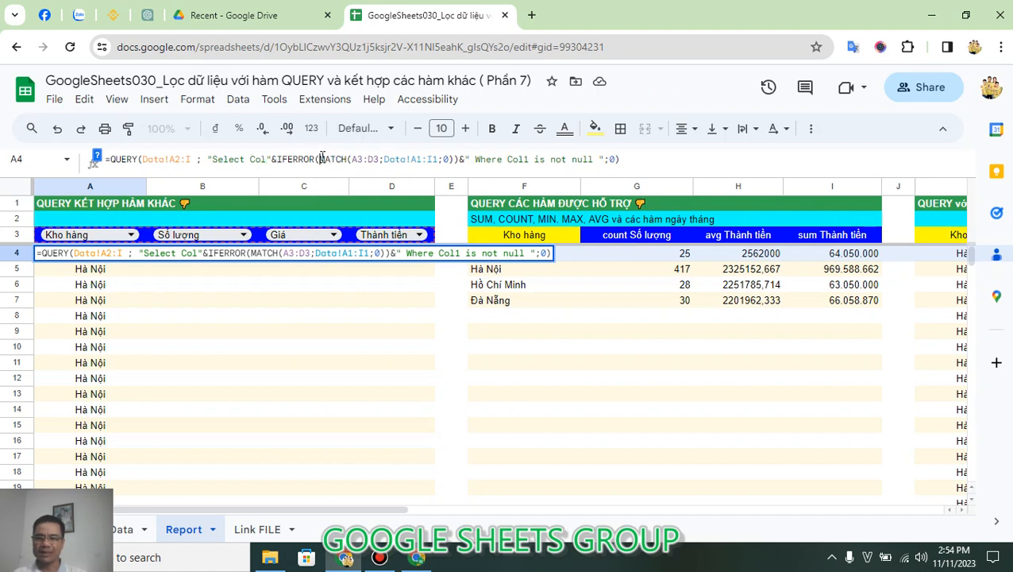
left_click_drag(320, 159, 384, 159)
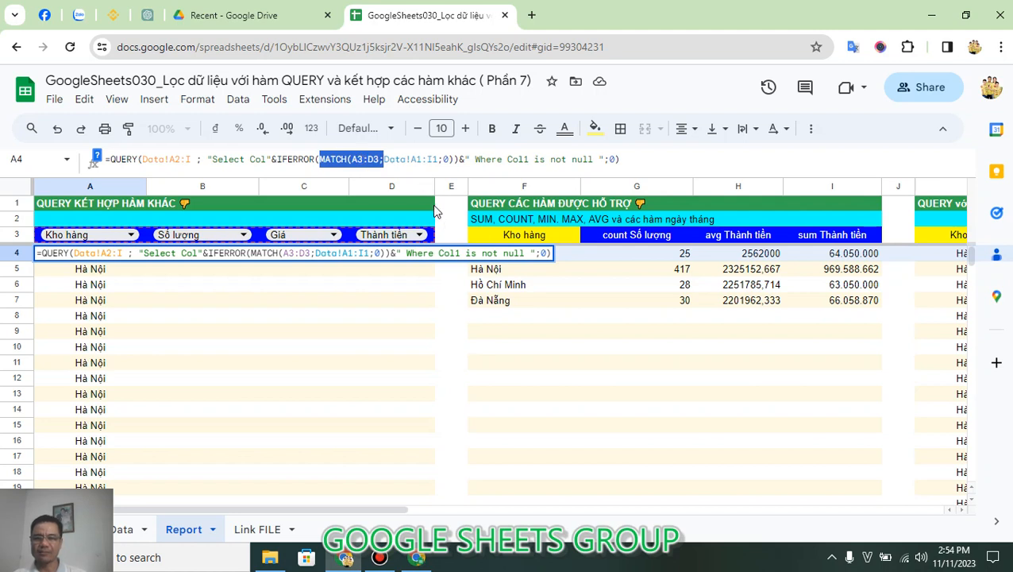
Reduce the MATCH search key in the A4 formula to the single cell A3
left_click(374, 157)
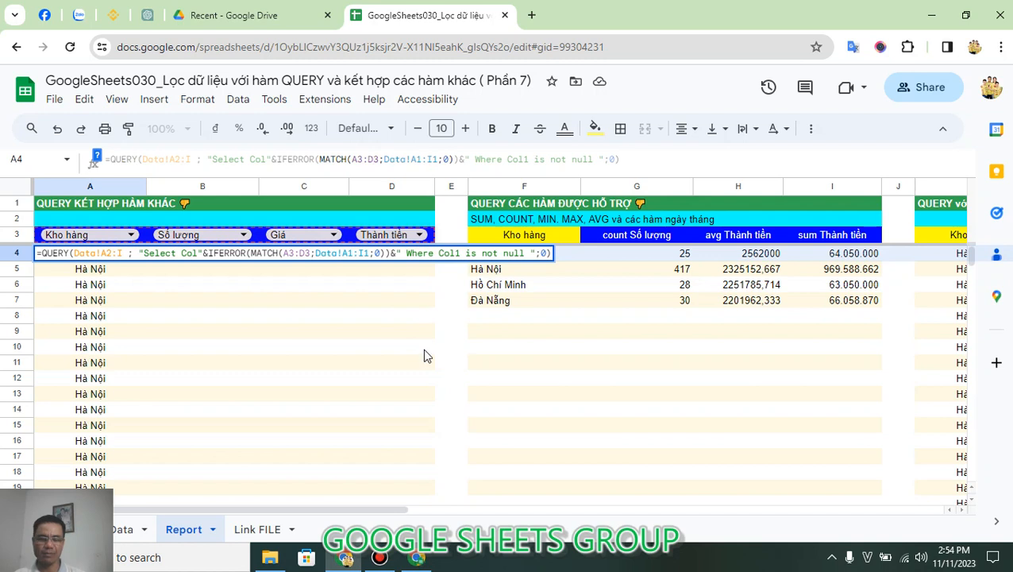
key("BackSpace")
key("BackSpace")
key("BackSpace")
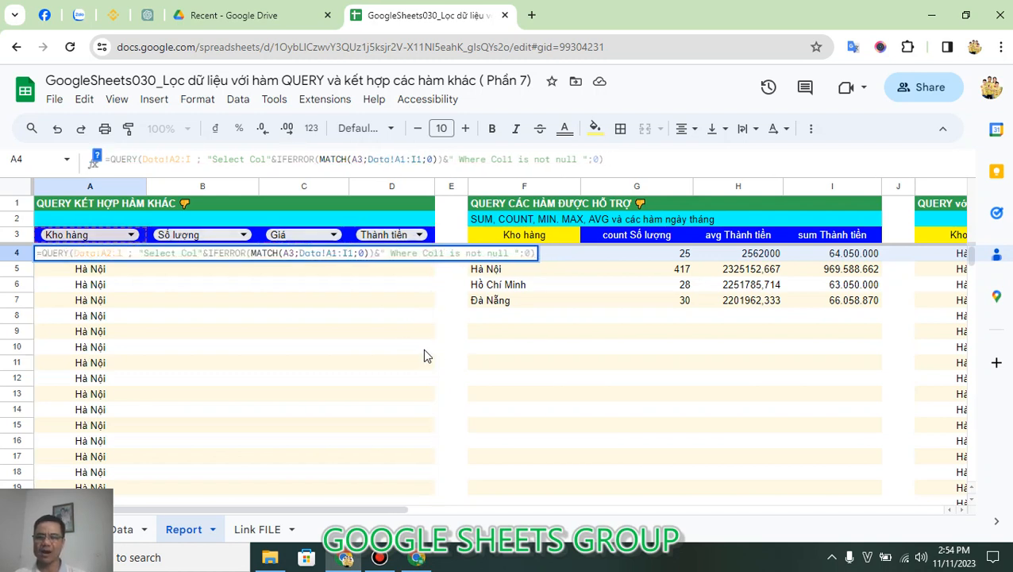
Examine the Data!A1:I1 lookup range and the match type argument of MATCH in the A4 formula
key("shift+Right")
key("shift+Right")
key("shift+Right")
key("shift+Right")
key("shift+Right")
key("shift+Right")
key("shift+Right")
key("shift+Right")
key("shift+Right")
key("shift+Right")
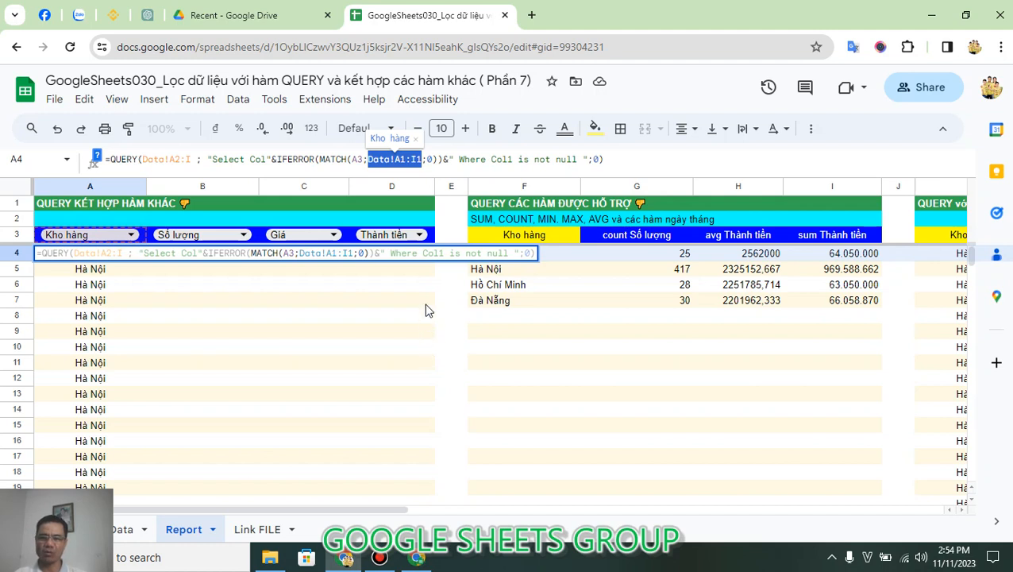
left_click(423, 160)
left_click(433, 159)
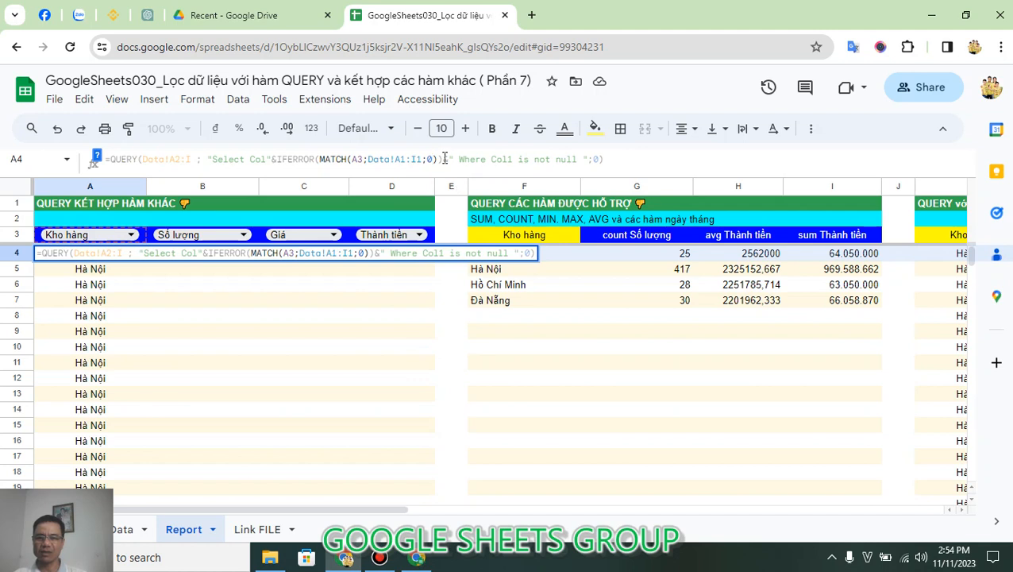
type(")")
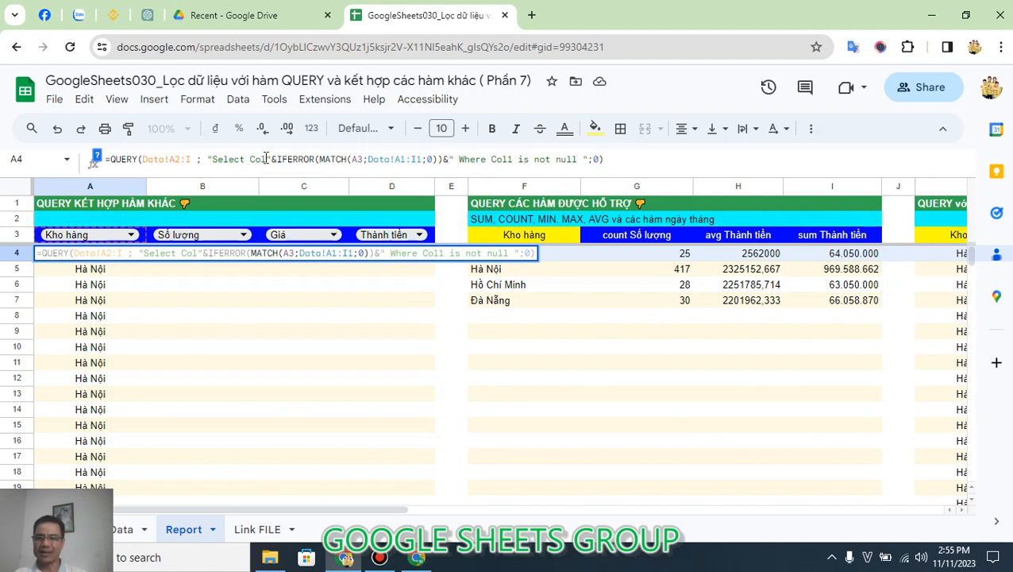
Inspect the IFERROR(MATCH(...)) expression in the A4 formula and the quotation mark that closes the Select Col text
left_click(268, 158)
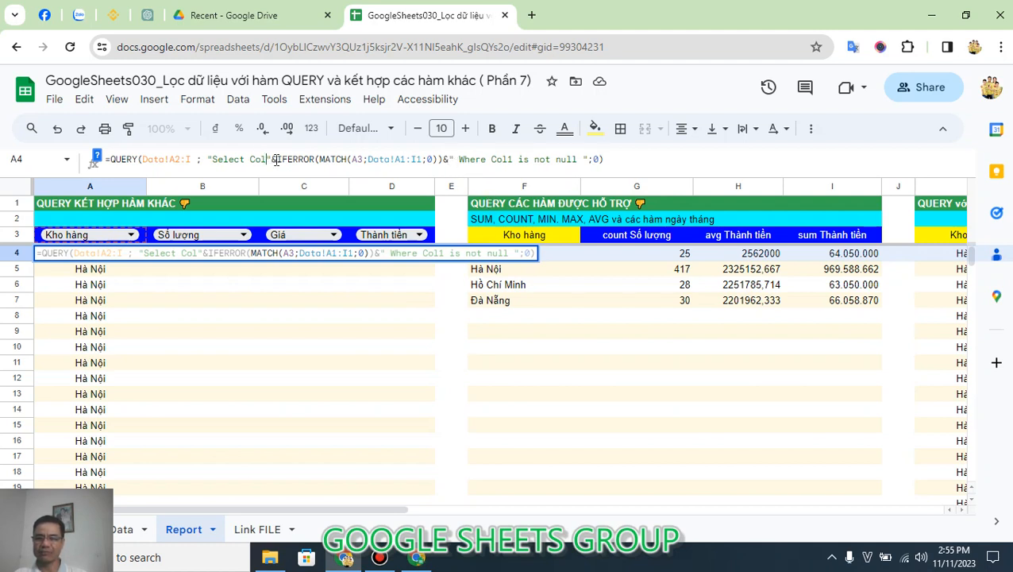
left_click(442, 159, "shift")
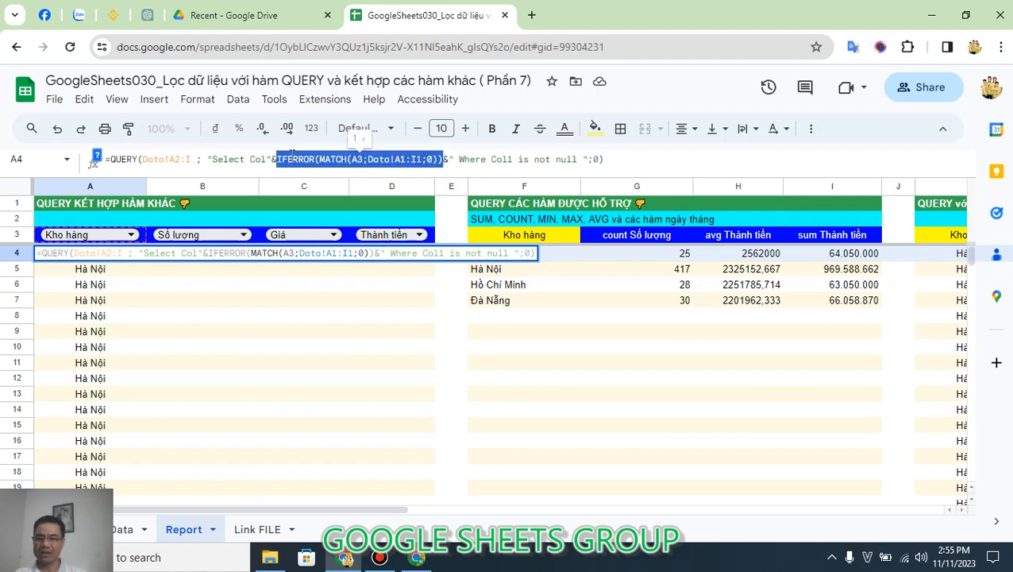
left_click(271, 159)
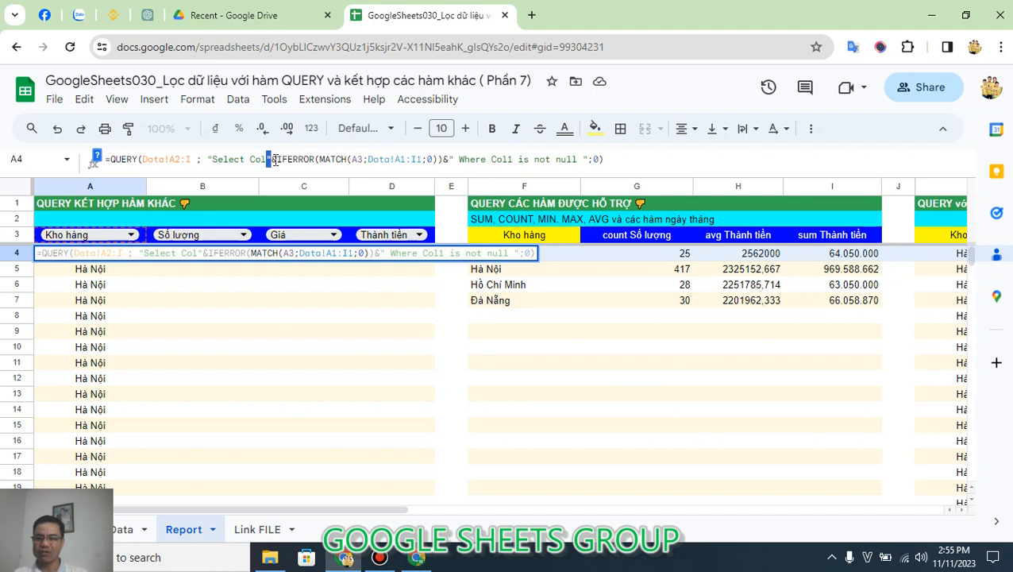
Examine the Where Col1 is not null clause and closing argument of the A4 formula, then leave the formula unedited
left_click(445, 160)
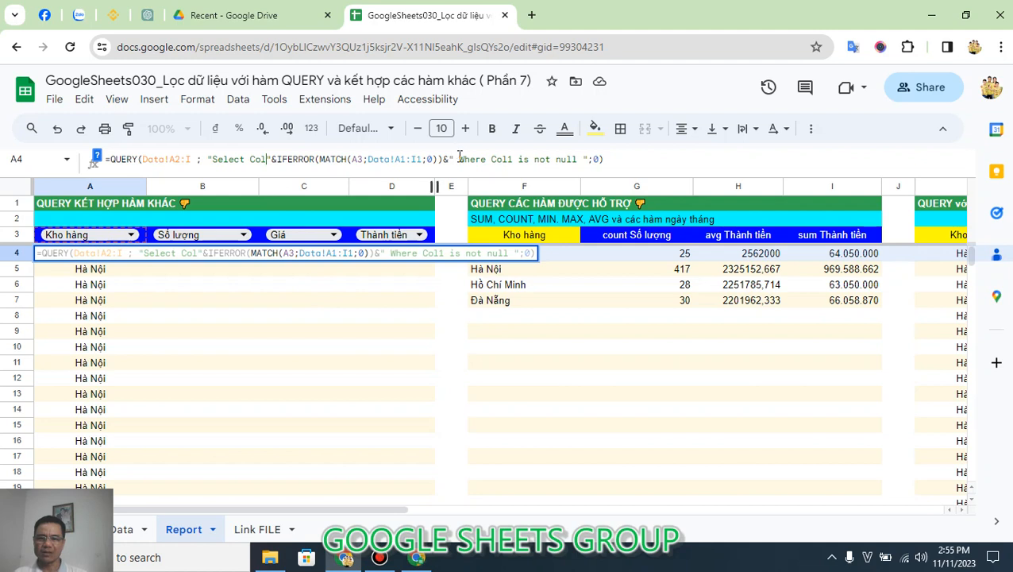
left_click_drag(459, 157, 616, 158)
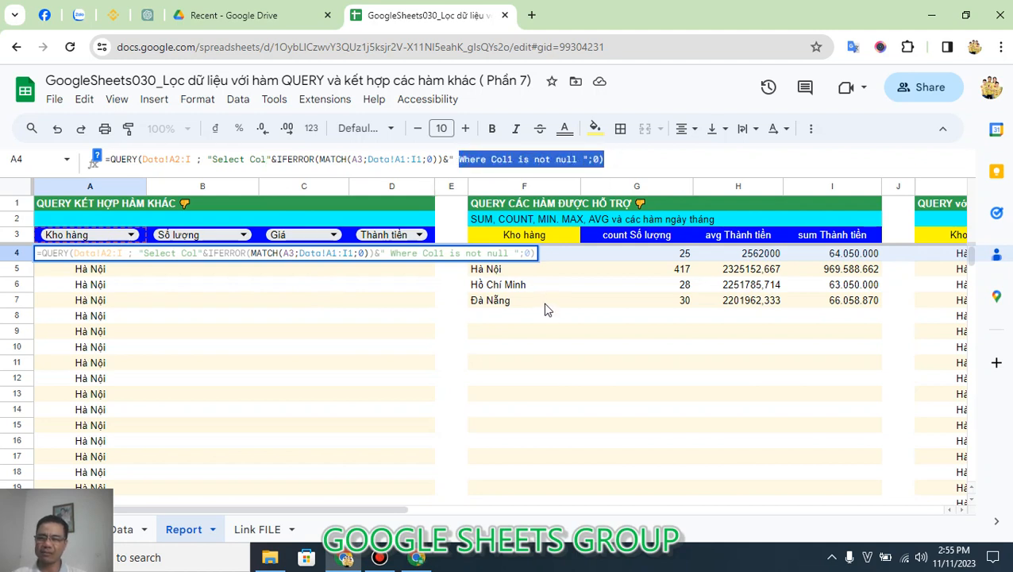
key("Escape")
key("F2")
key("Escape")
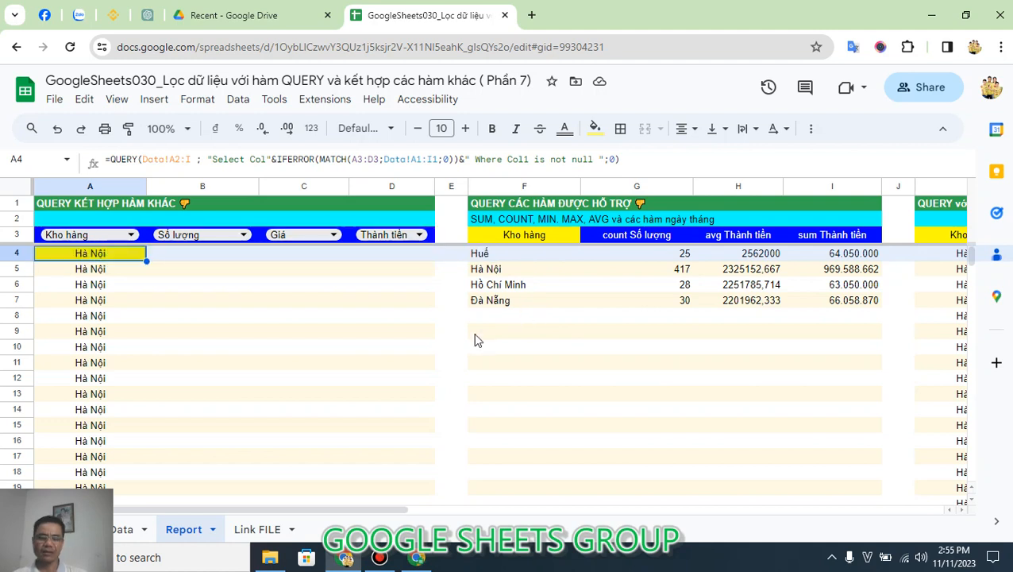
Clear cell A4 and begin a new formula there with =QUERY(Data!A2:I ; "Select Col"&
key("Delete")
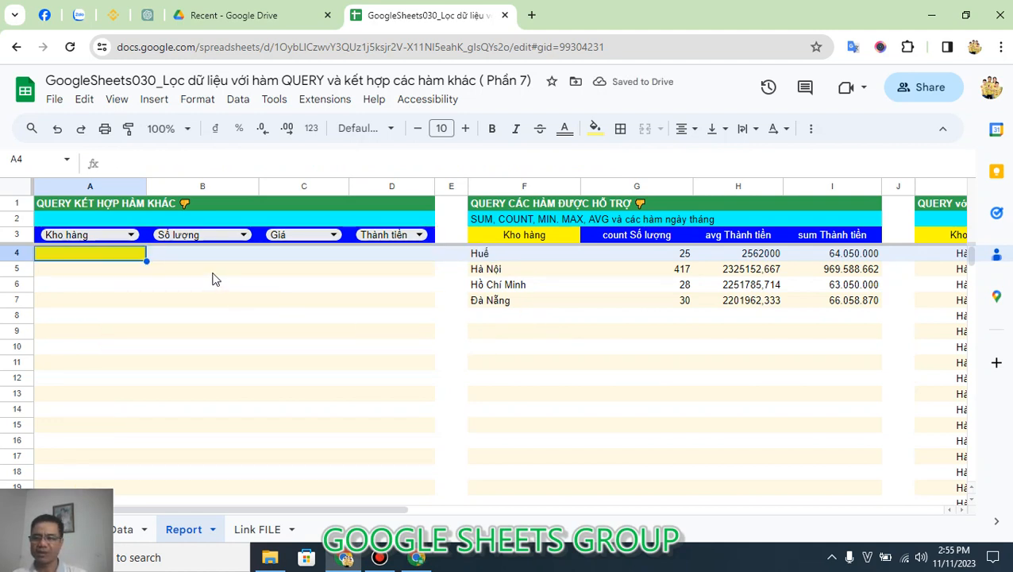
type("=")
key("BackSpace")
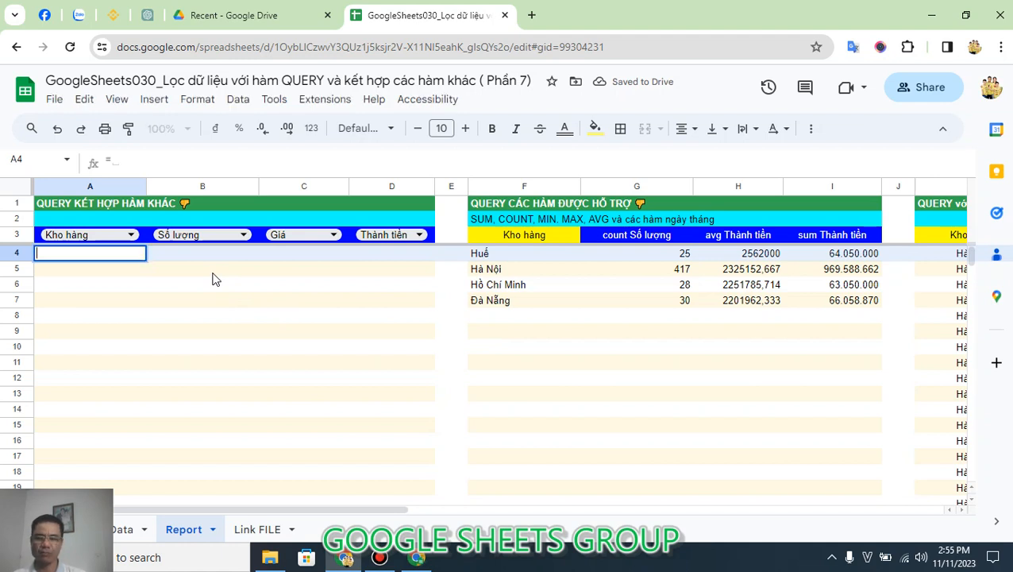
type("QUERY(Data!A2:I ; \"Select")
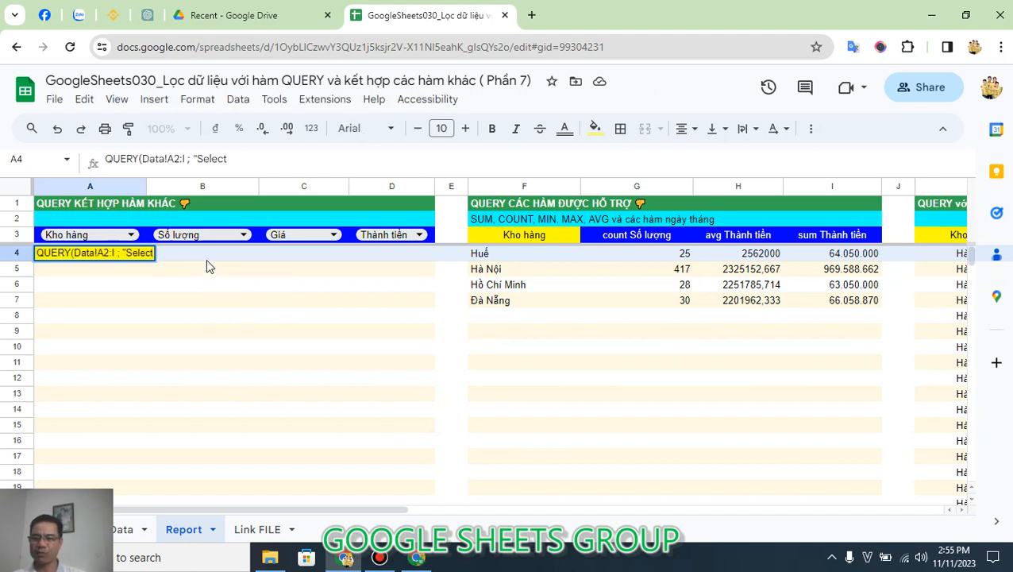
left_click(105, 158)
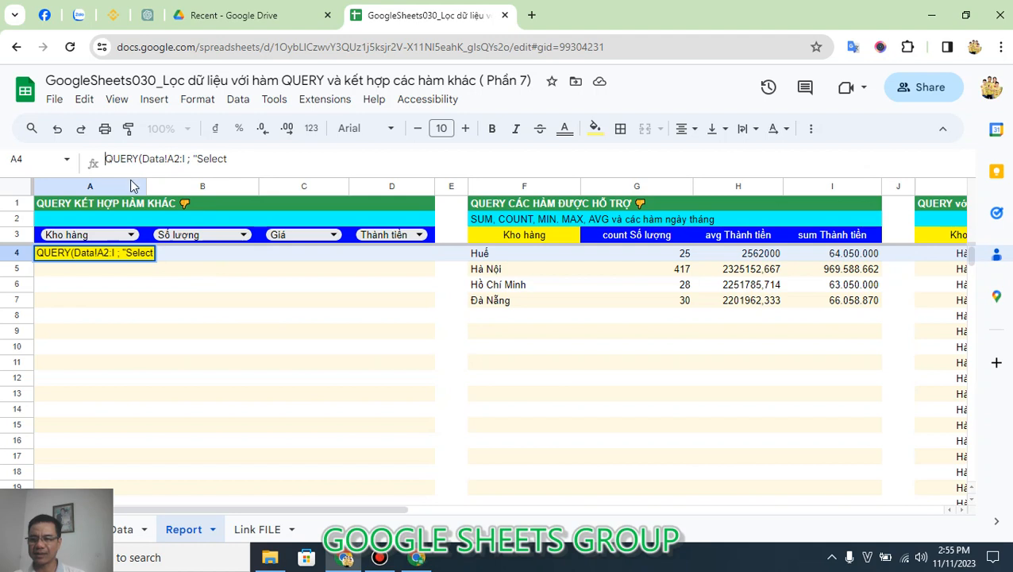
type("=")
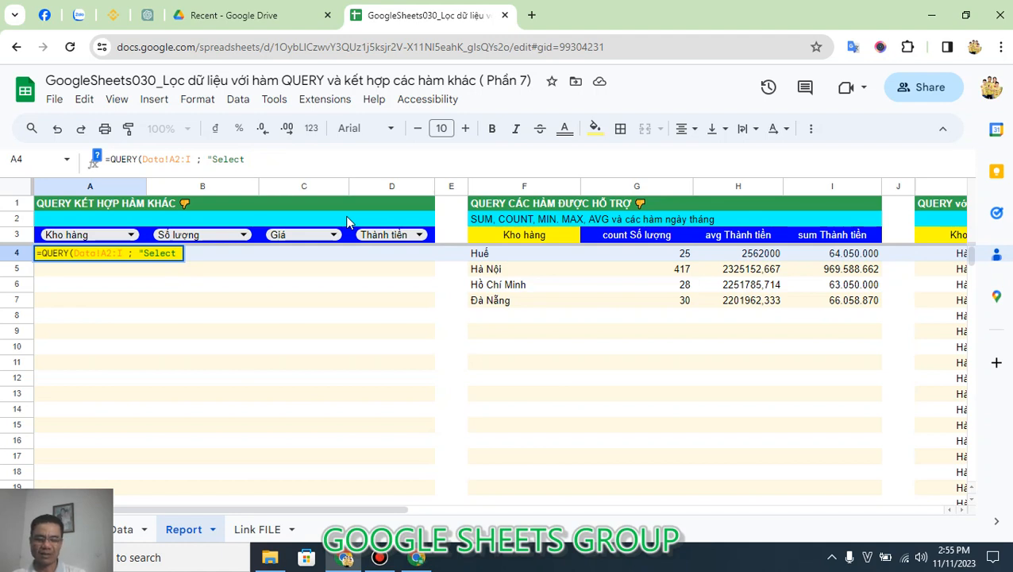
type("Col\"")
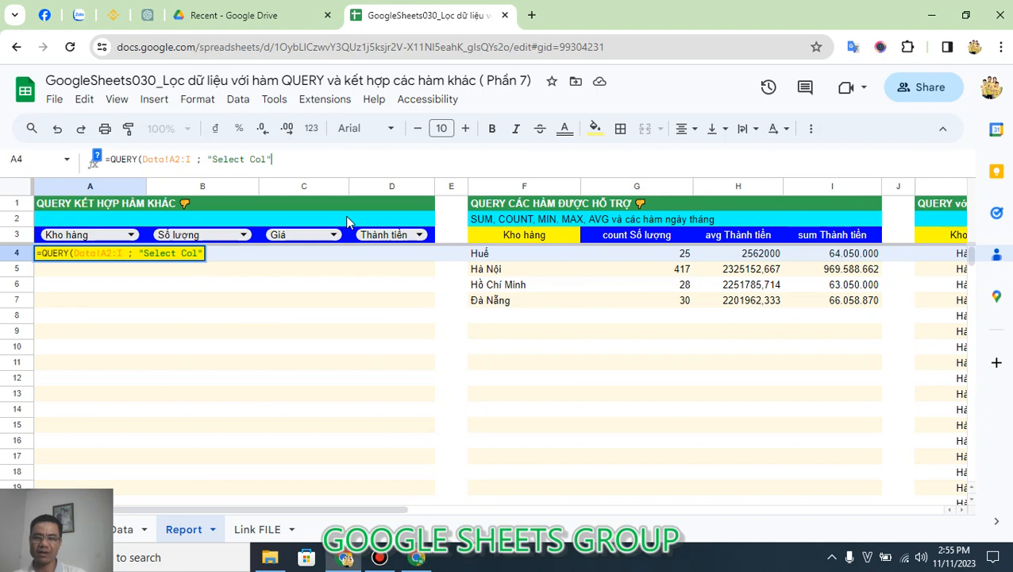
type("&")
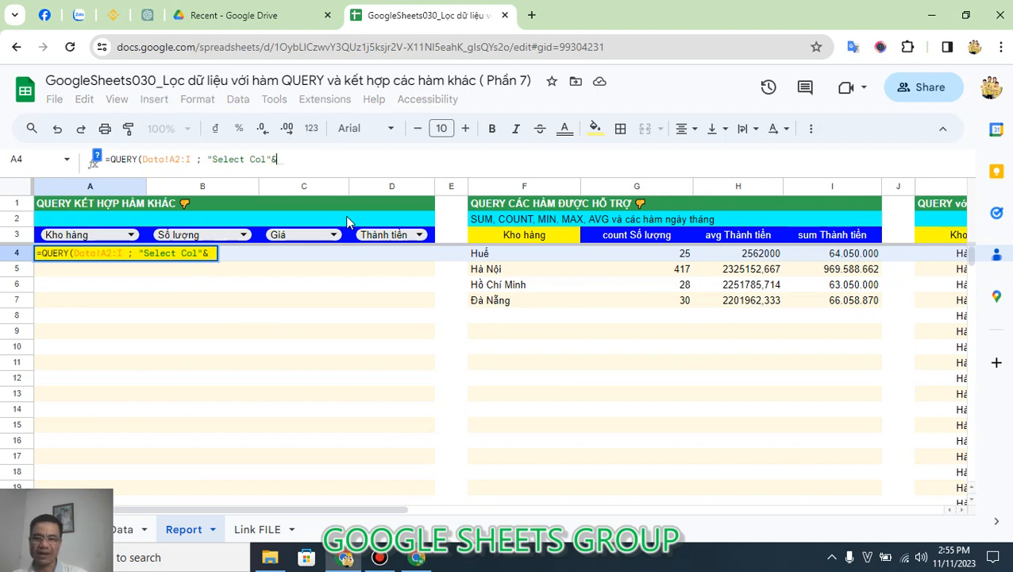
Append MATCH(A3;Data!A1:I1;0) to the A4 formula to supply the column number
type("MATCH(")
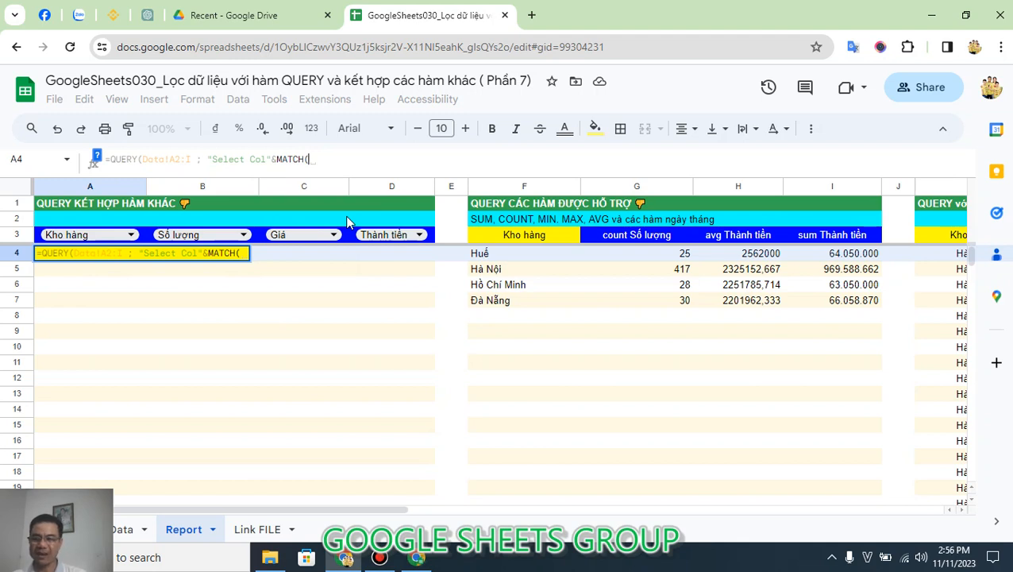
type("A")
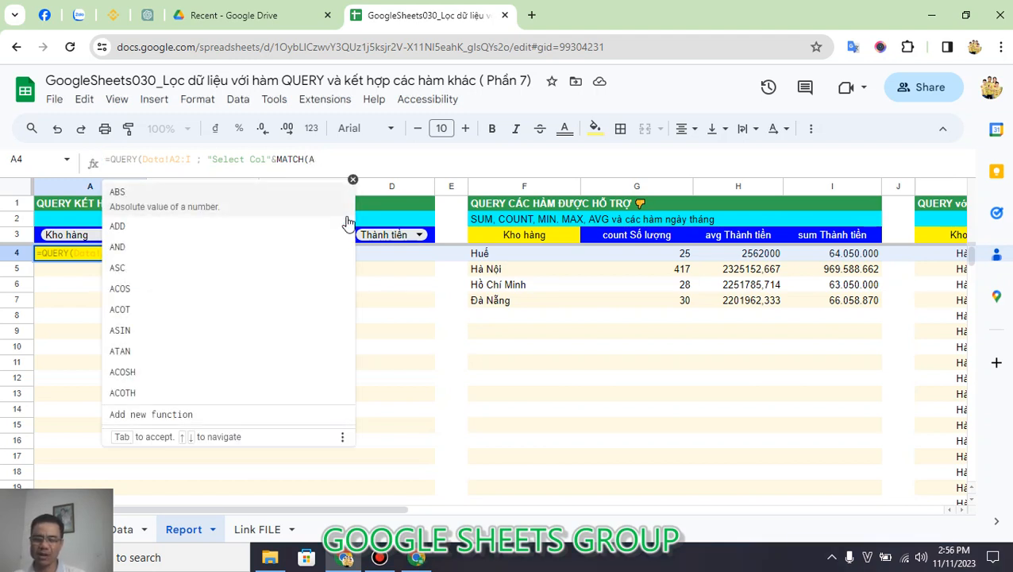
type("3;")
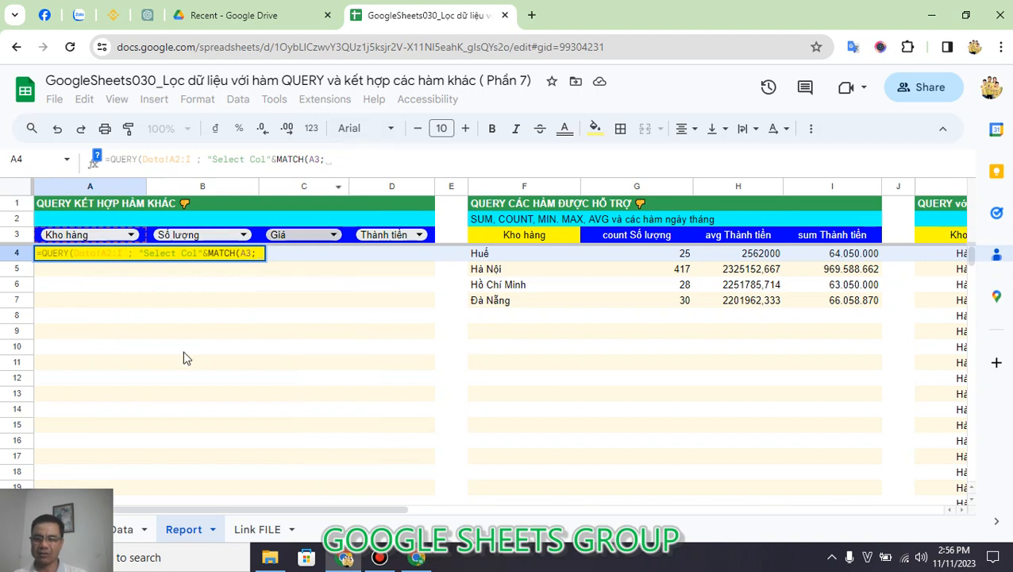
type("Da")
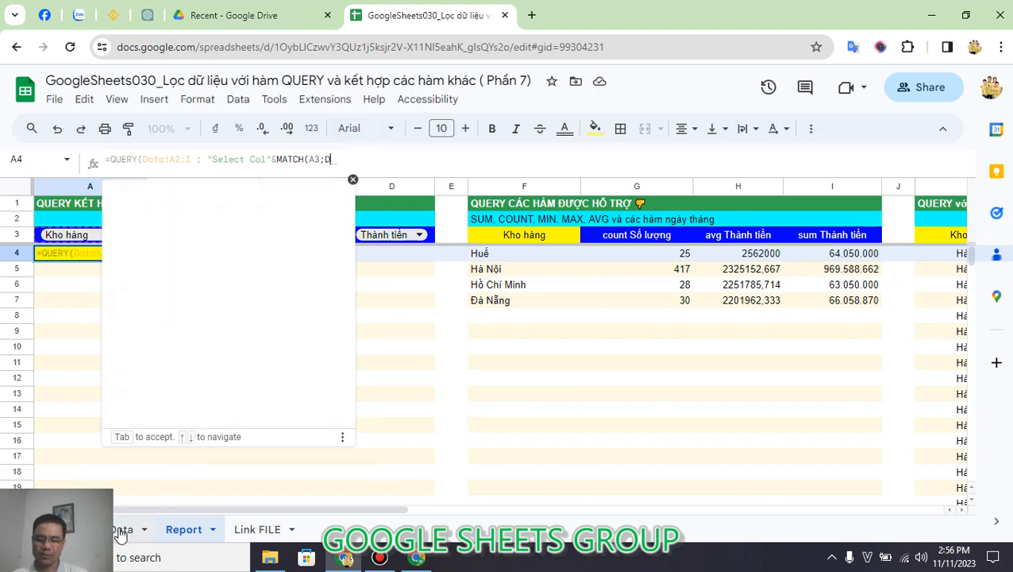
type("ta!1:")
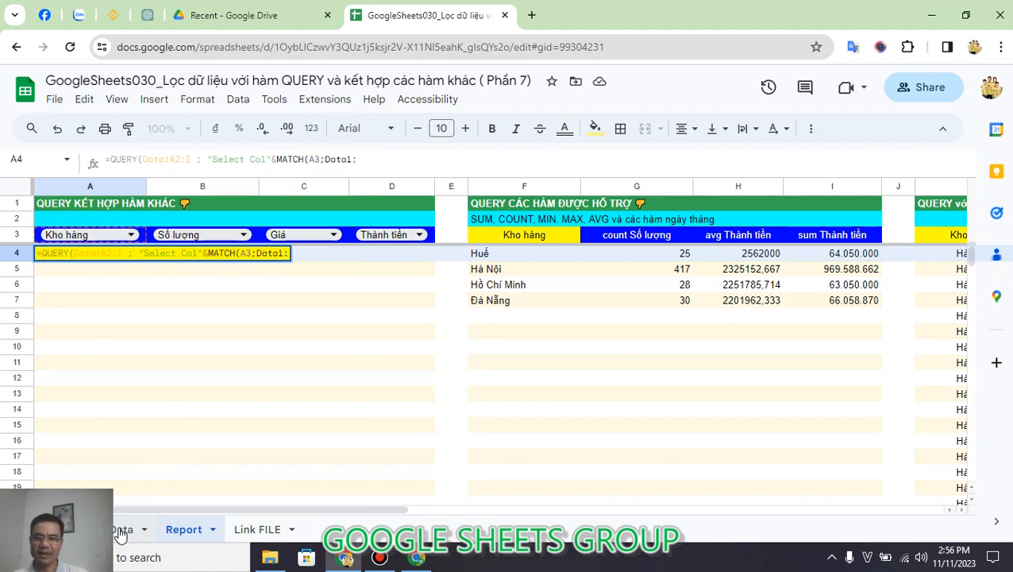
key("BackSpace")
type("!A")
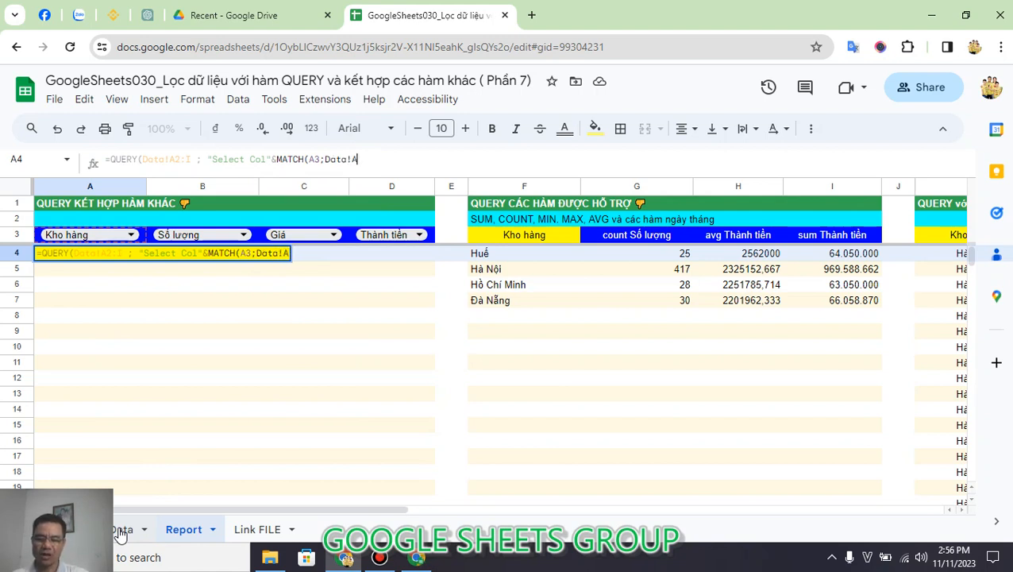
type("1:I1")
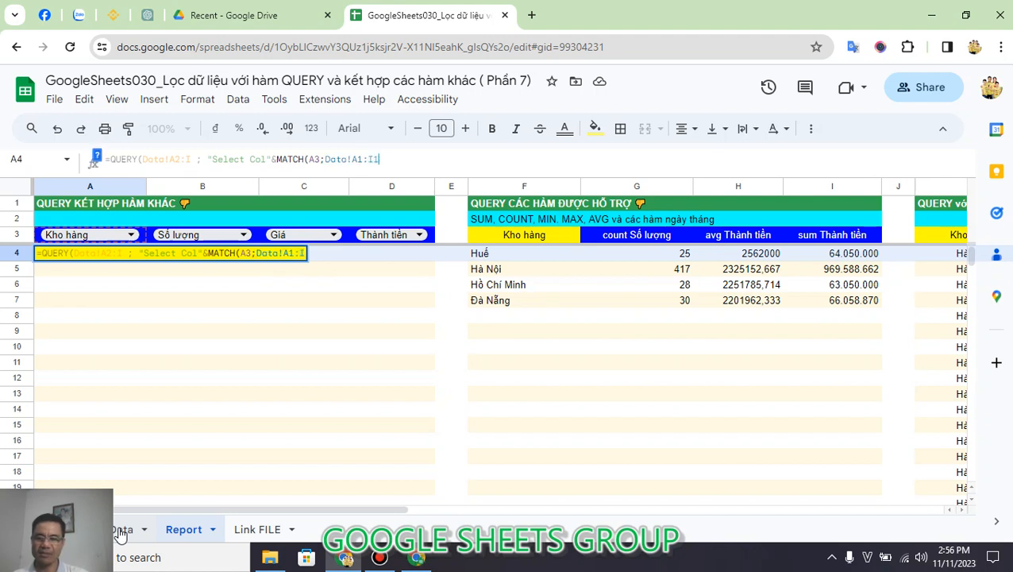
type(";0)")
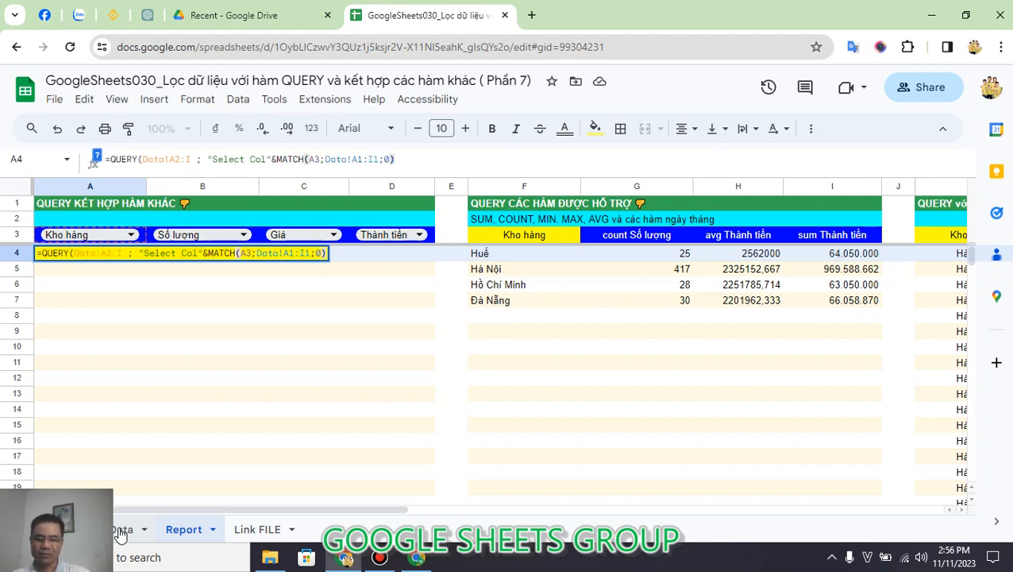
Complete the A4 formula with &" Where Col1 is not null ") and enter it
type("&\"")
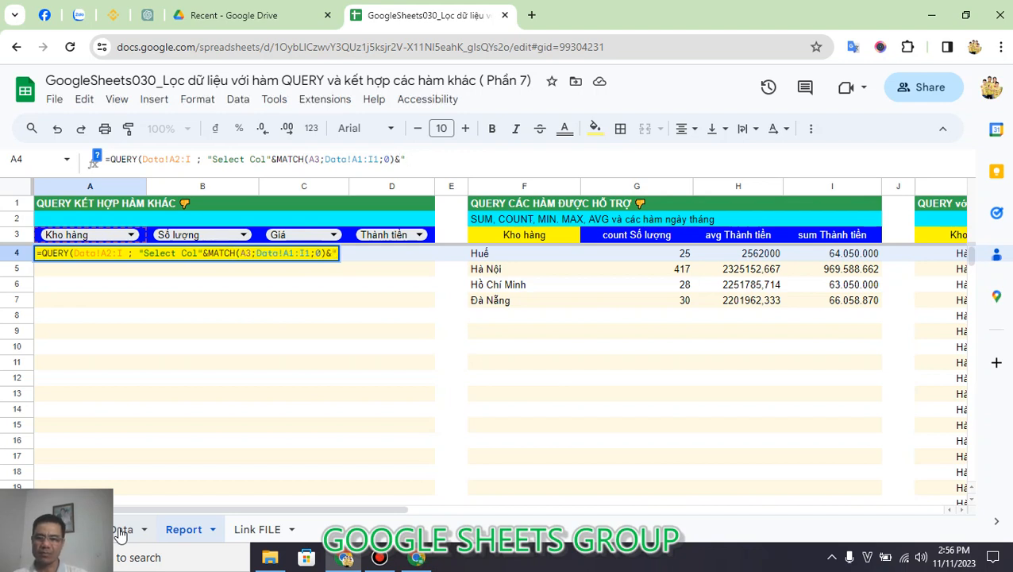
type(" Whe")
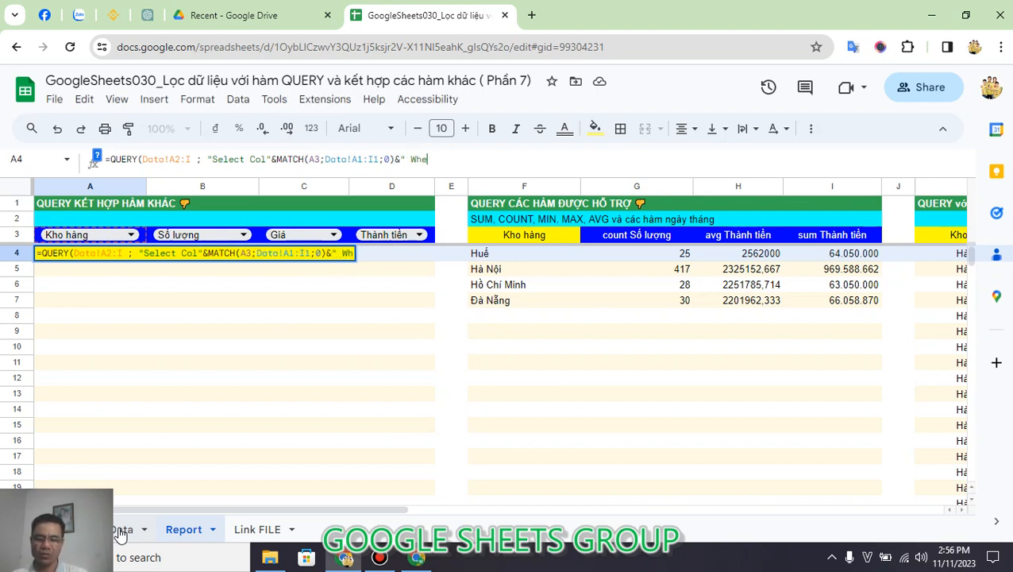
type("re Col1 ")
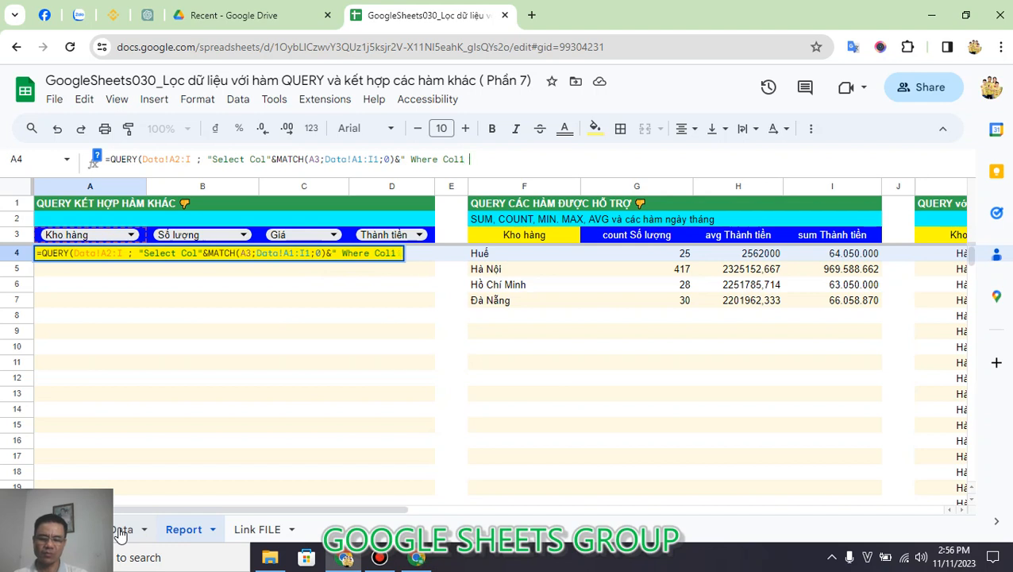
type("is")
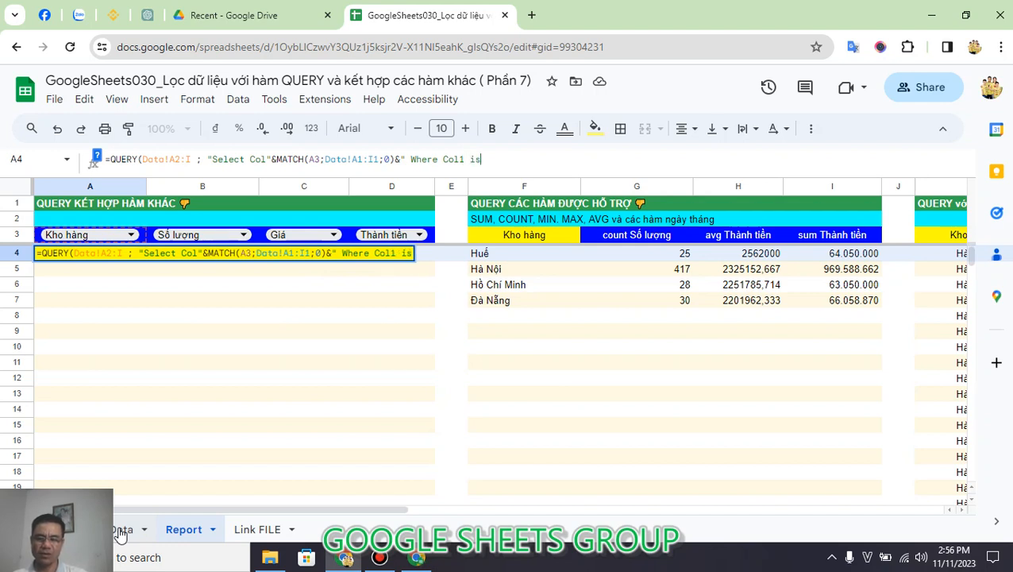
type(" not null")
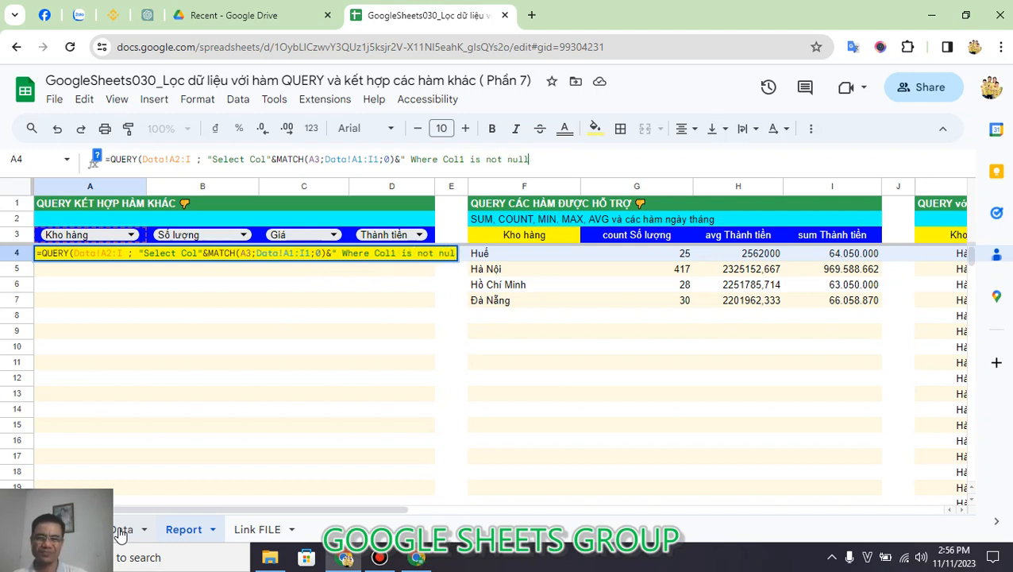
type(" \")")
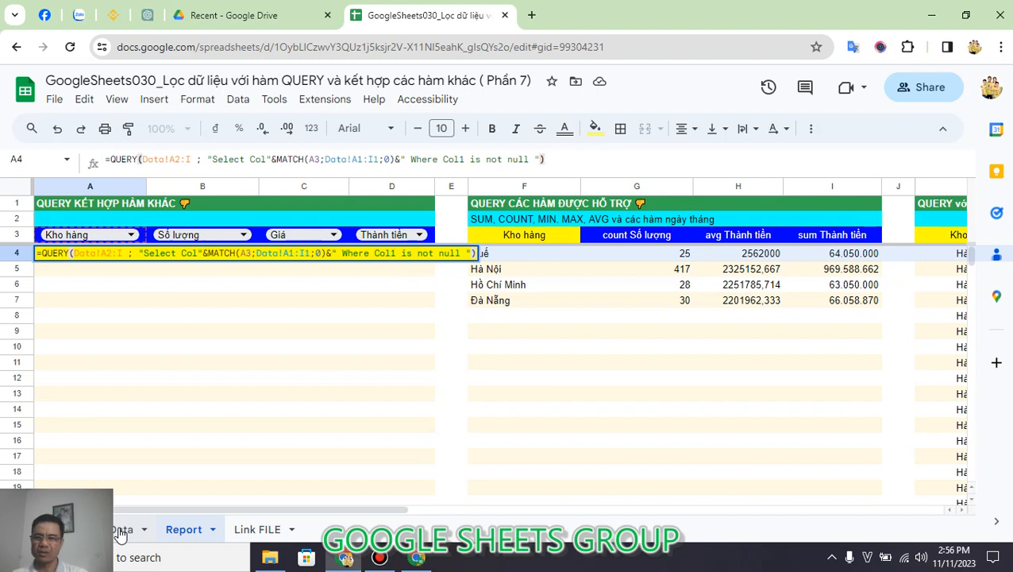
key("Return")
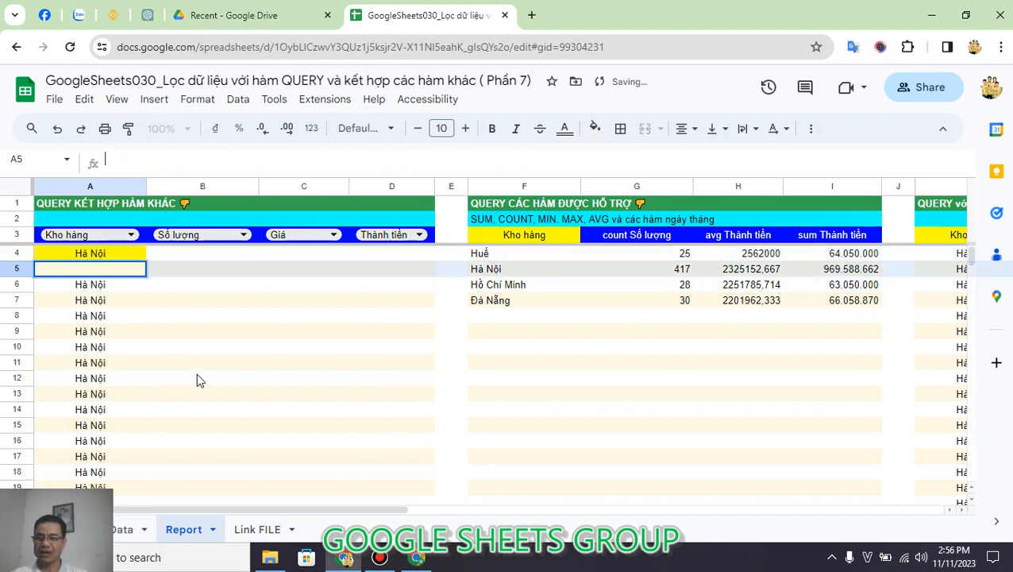
Check the entered QUERY and MATCH formula in cell A4 without changing it
left_click(197, 377)
double_click(114, 253)
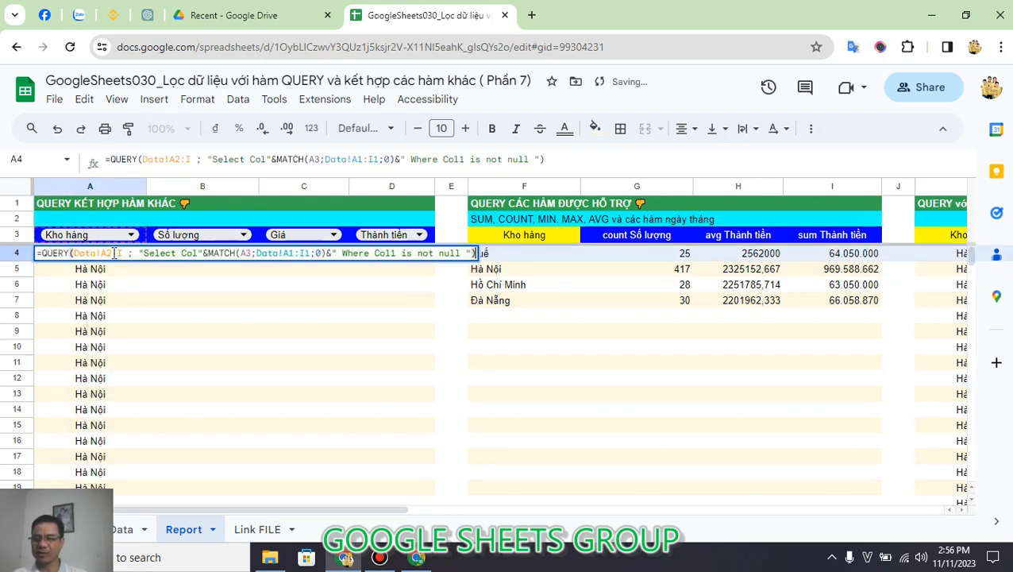
key("Escape")
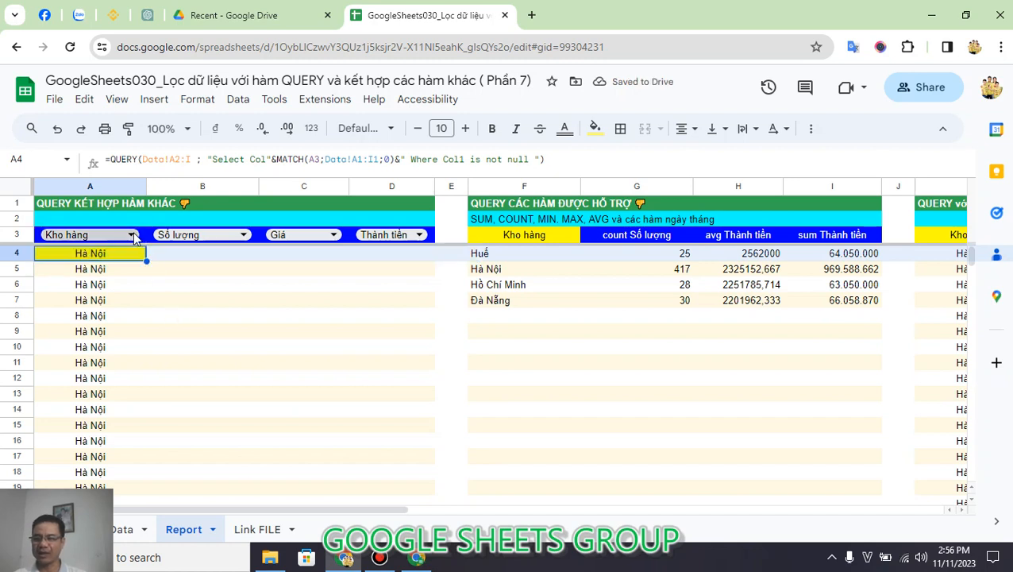
Set the header dropdown in A3 to Mã đơn hàng
left_click(131, 234)
left_click(104, 283)
left_click(227, 287)
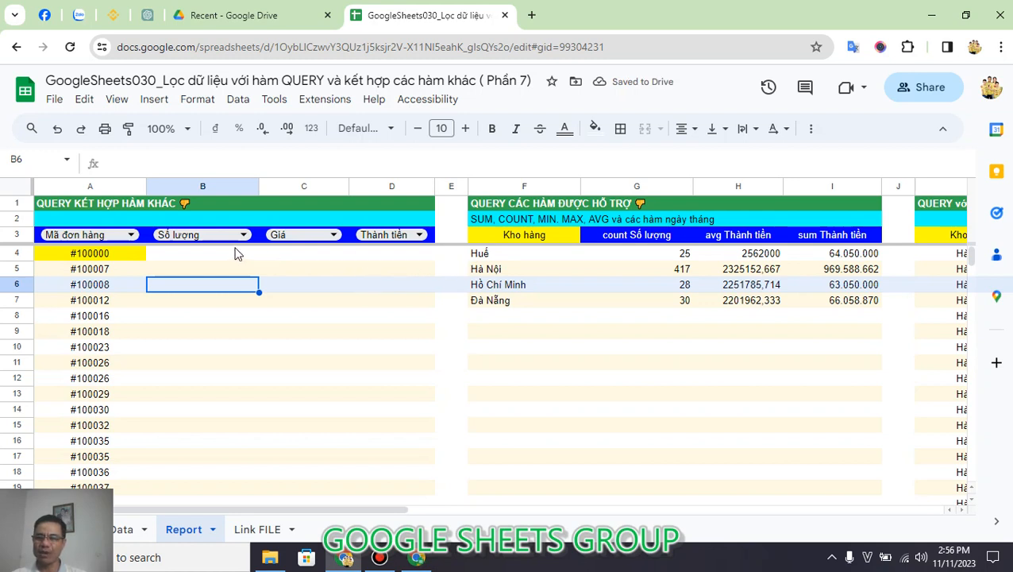
Examine the Select Col text and the MATCH(A3;Data!A1:I1;0) expression in the A4 formula
left_click(136, 259)
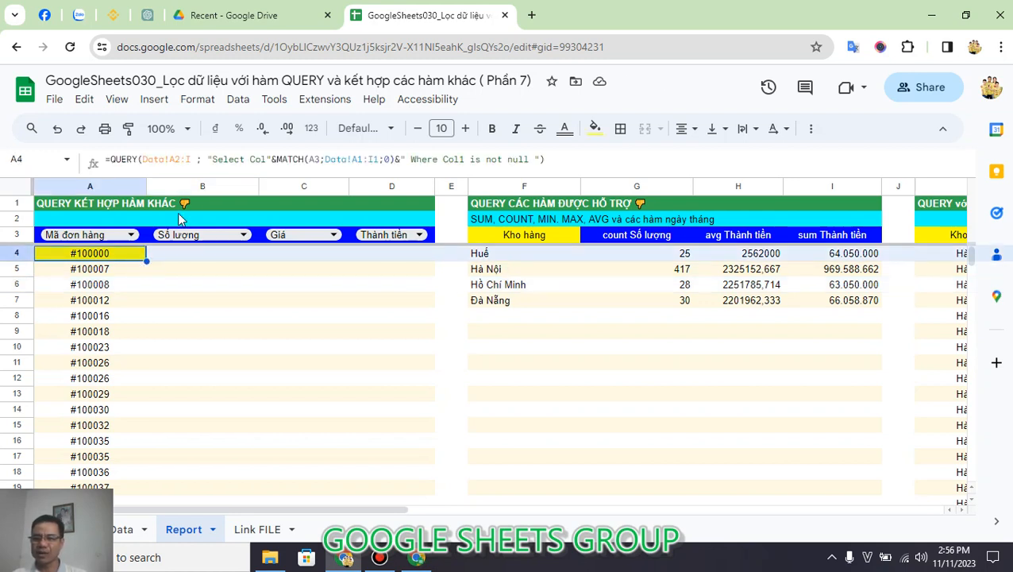
left_click(277, 162)
key("Left")
key("Left")
key("Left")
key("Left")
key("Left")
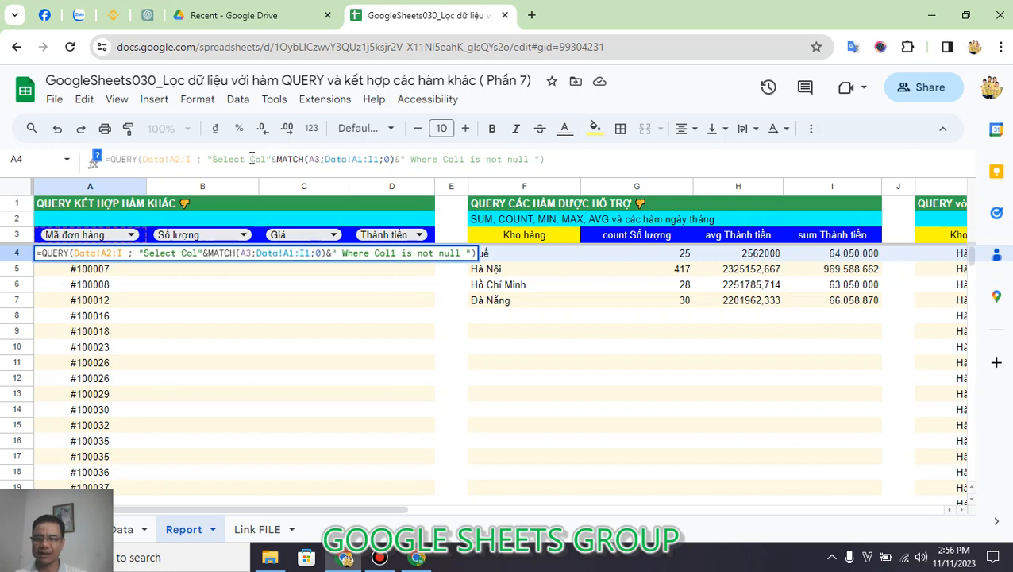
left_click(277, 159)
left_click(395, 159, "shift")
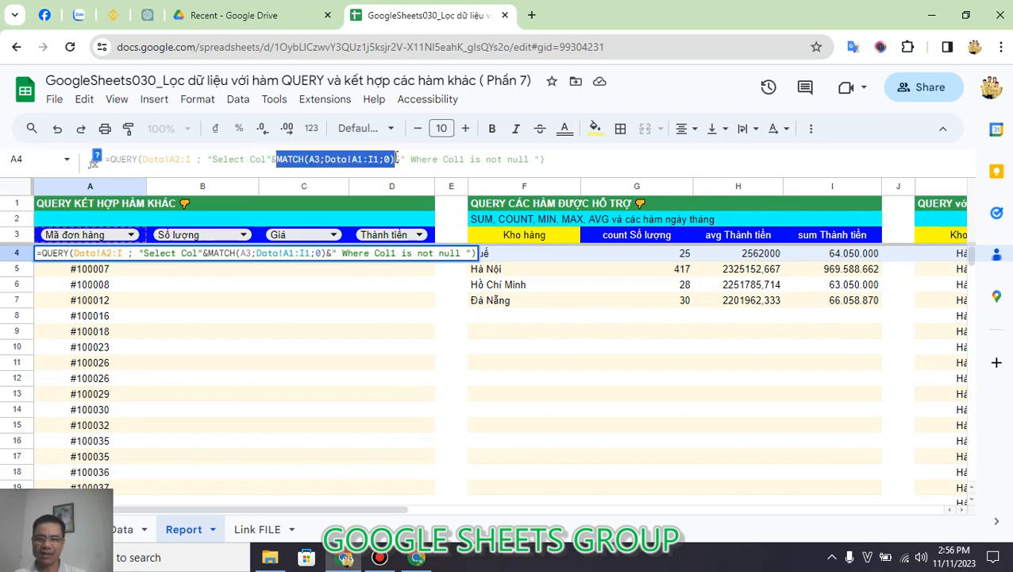
Enter the sample column list "Col2, Col5, Col6, Col7" as plain text in cell B7
left_click(230, 299)
type("Col")
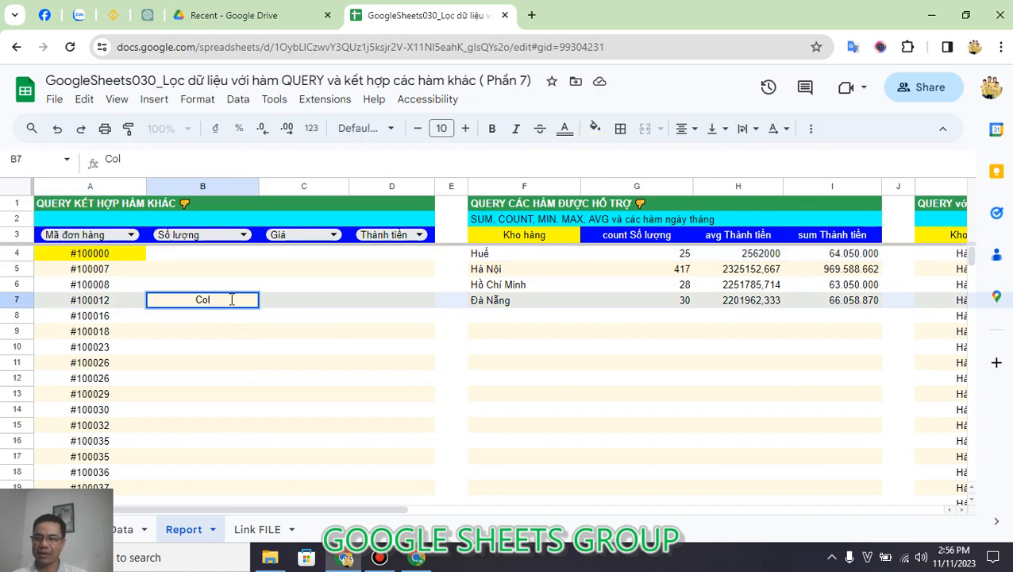
type("2, ")
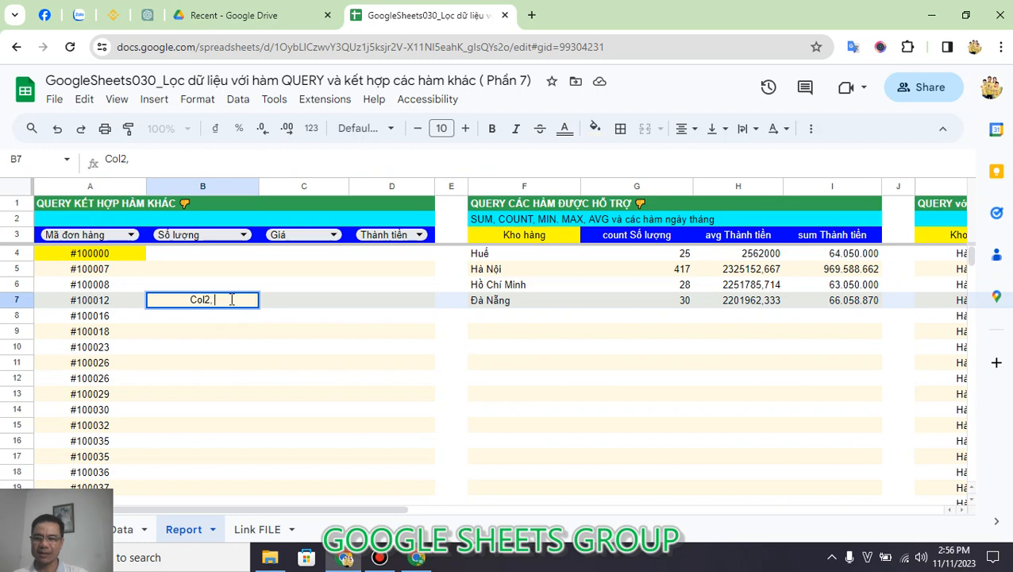
type("Col5")
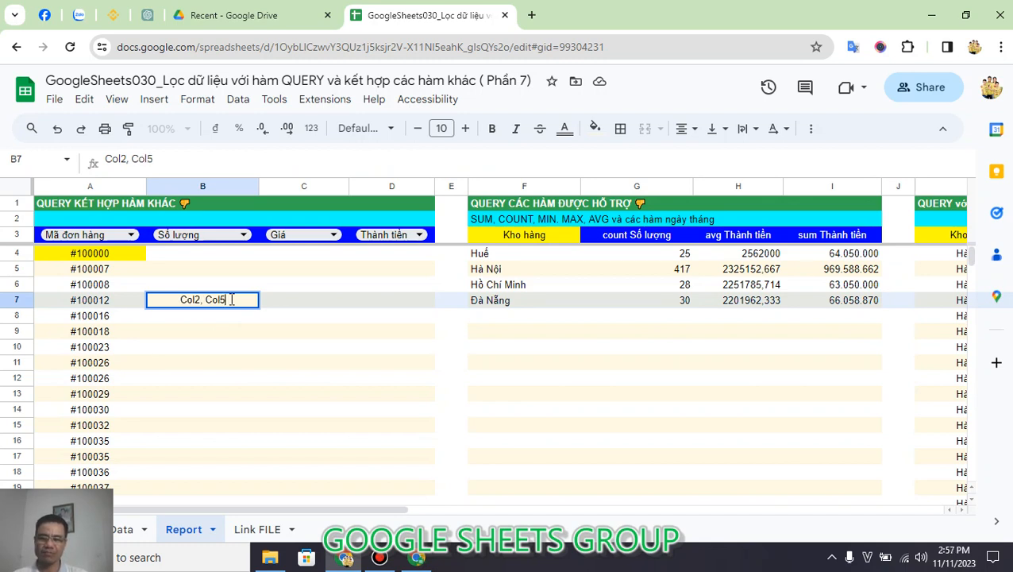
type(", Col")
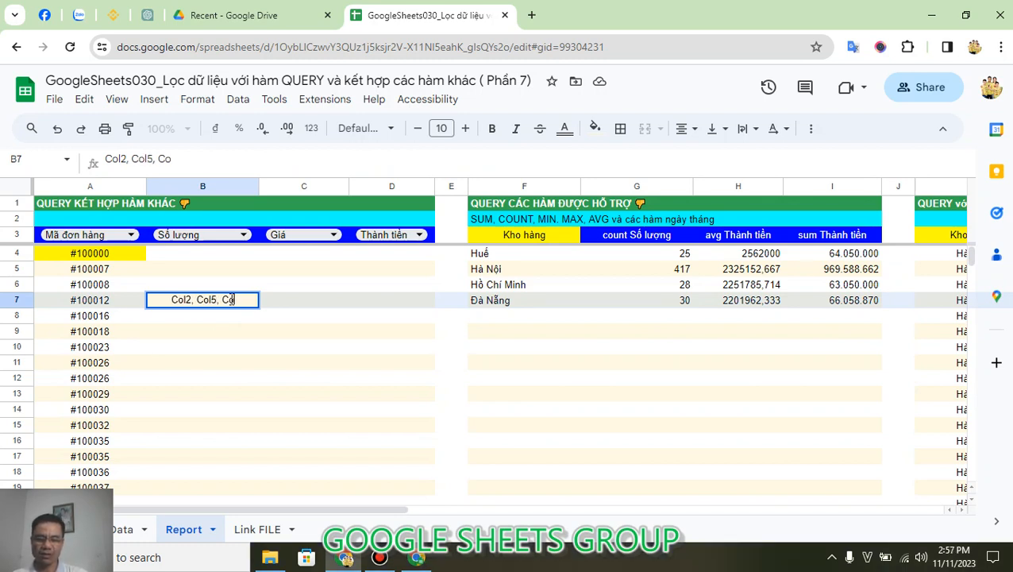
type("6, ")
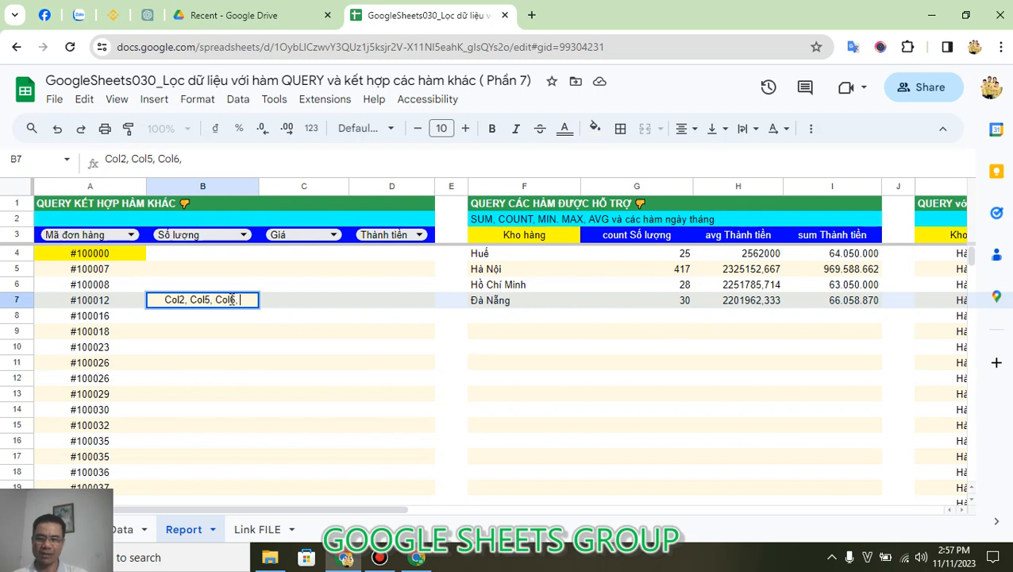
type("Col")
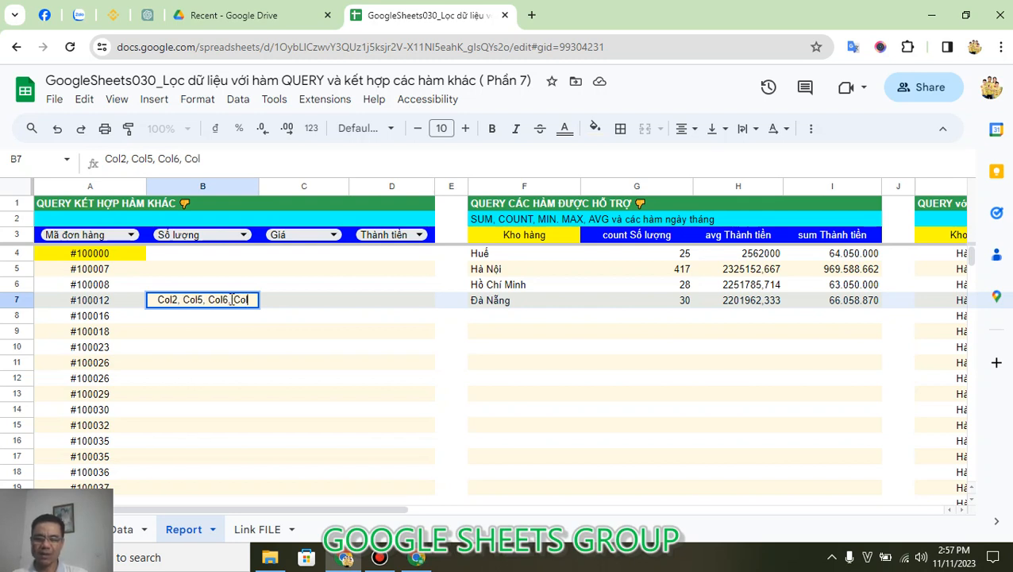
type("7")
key("Return")
Replace the content of cell B7 with the formula =MATCH(A3;Data!A1:I1;0)
left_click(231, 306)
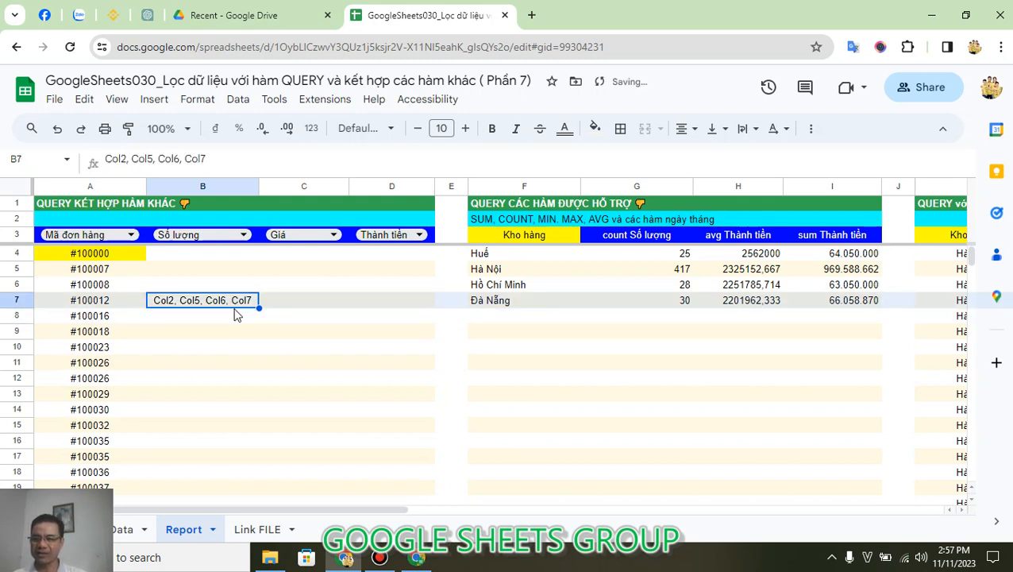
type("=")
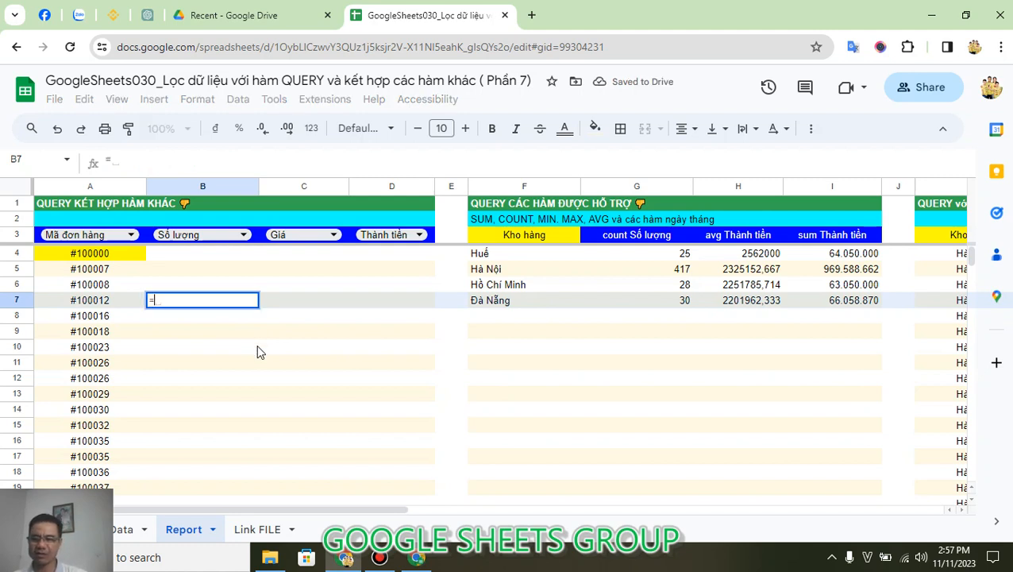
key("Tab")
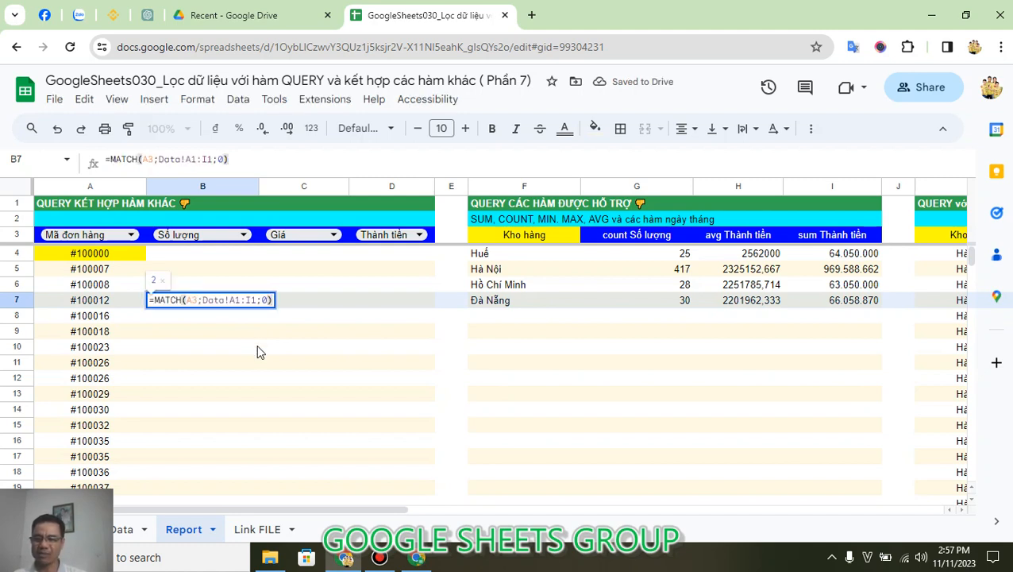
key("Return")
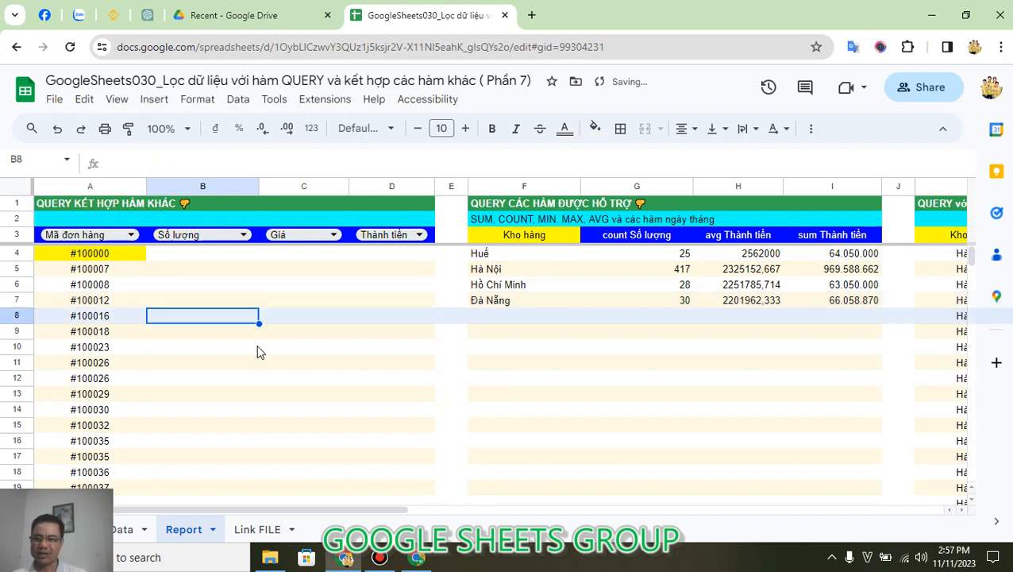
Prefix the MATCH function in B7 with "Col"& so the formula reads ="Col"&MATCH(A3;Data!A1:I1;0)
left_click(233, 305)
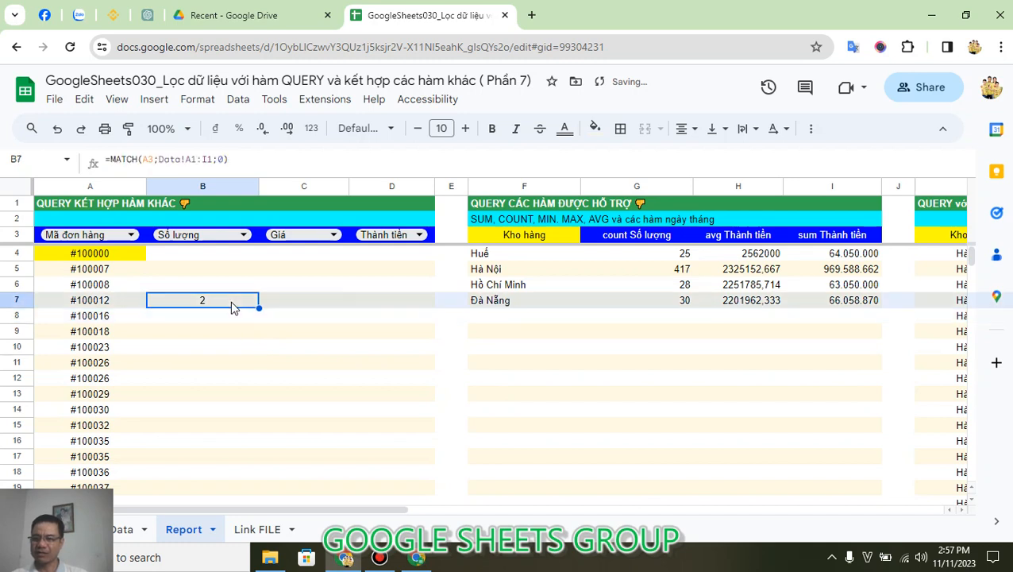
left_click(112, 159)
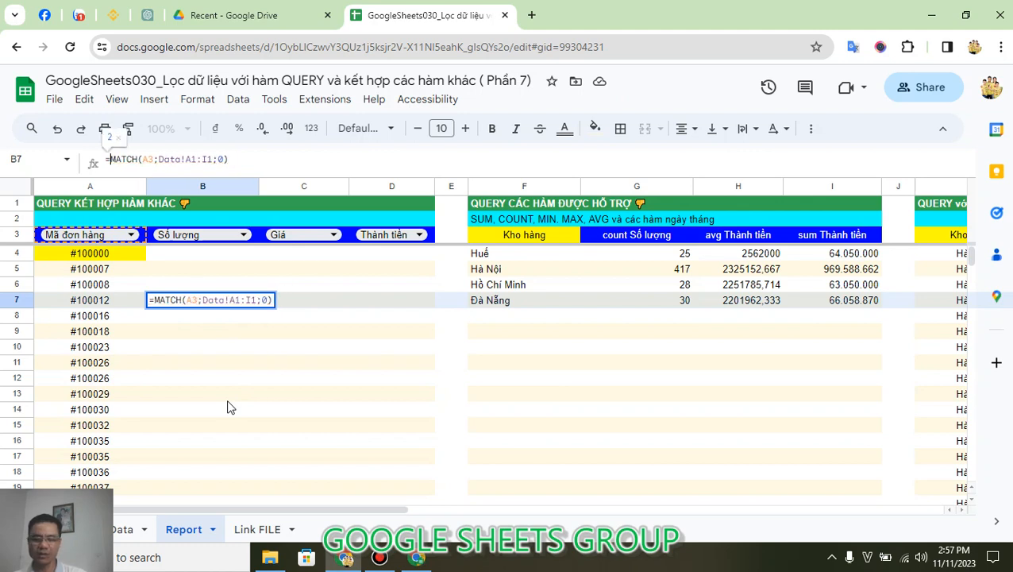
type("\"Col")
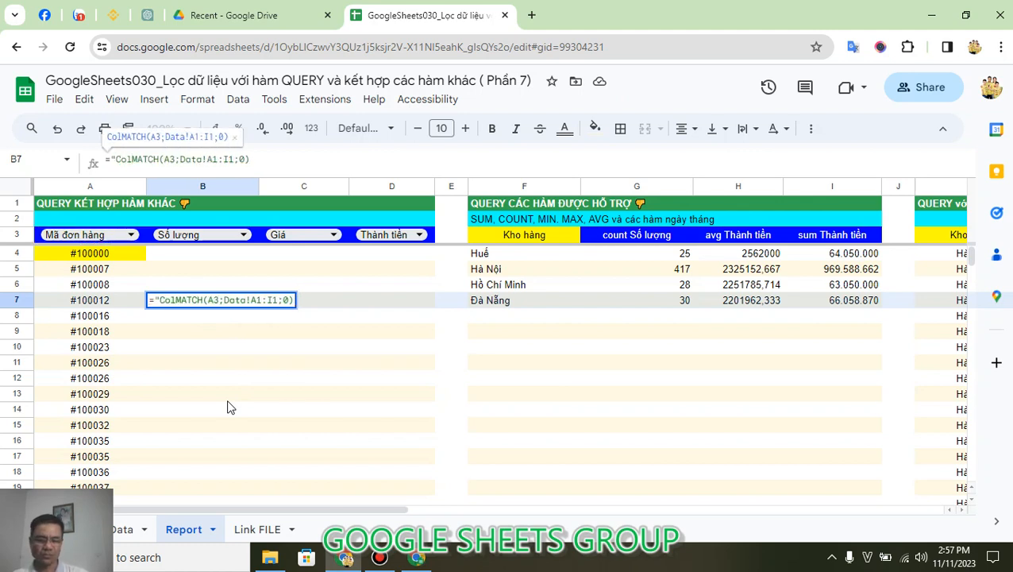
type("\"&")
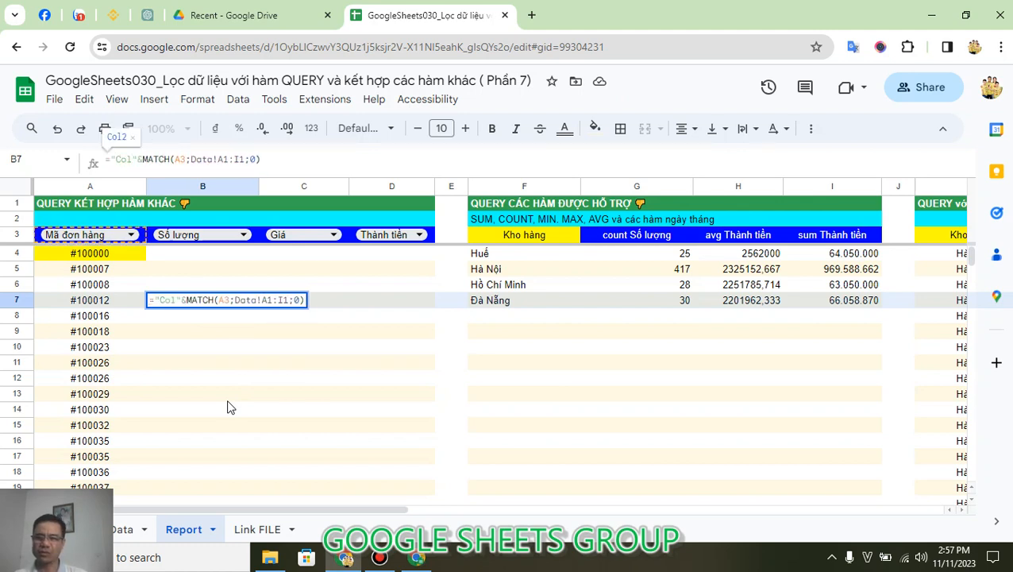
key("Return")
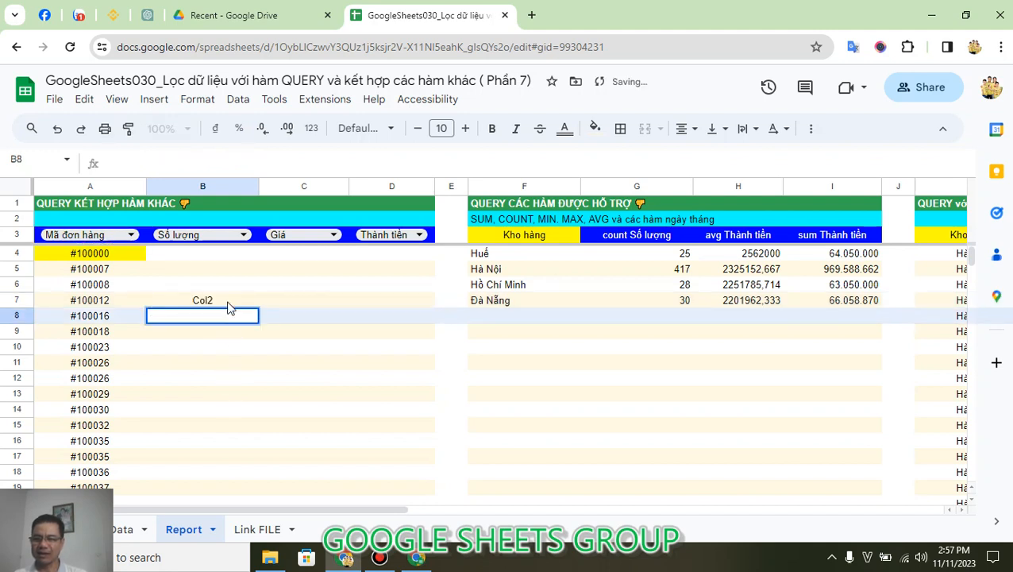
Extend the MATCH search key in B7 to A3:D3 and enter the formula as an ArrayFormula
left_click(229, 304)
double_click(229, 302)
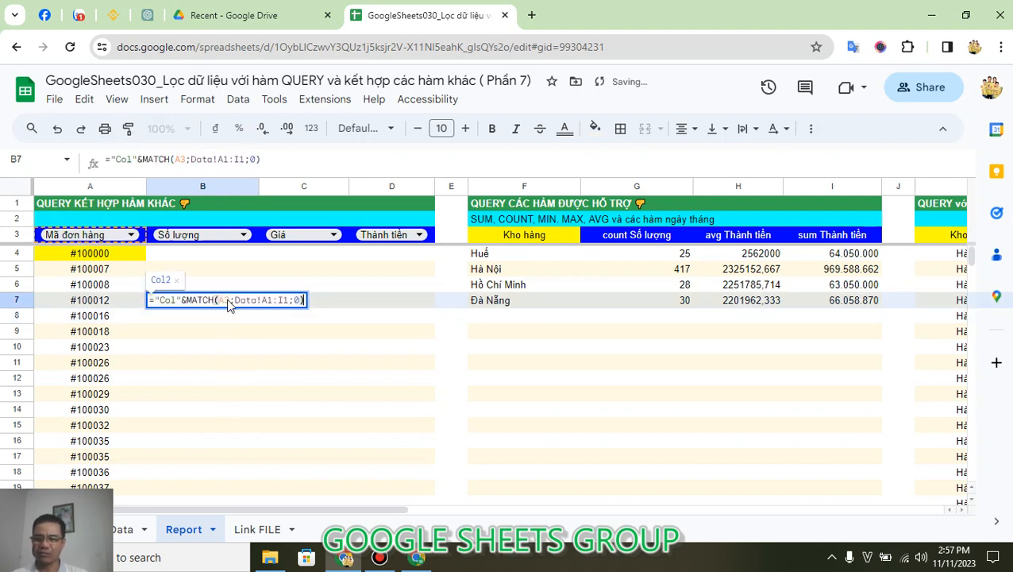
key("Escape")
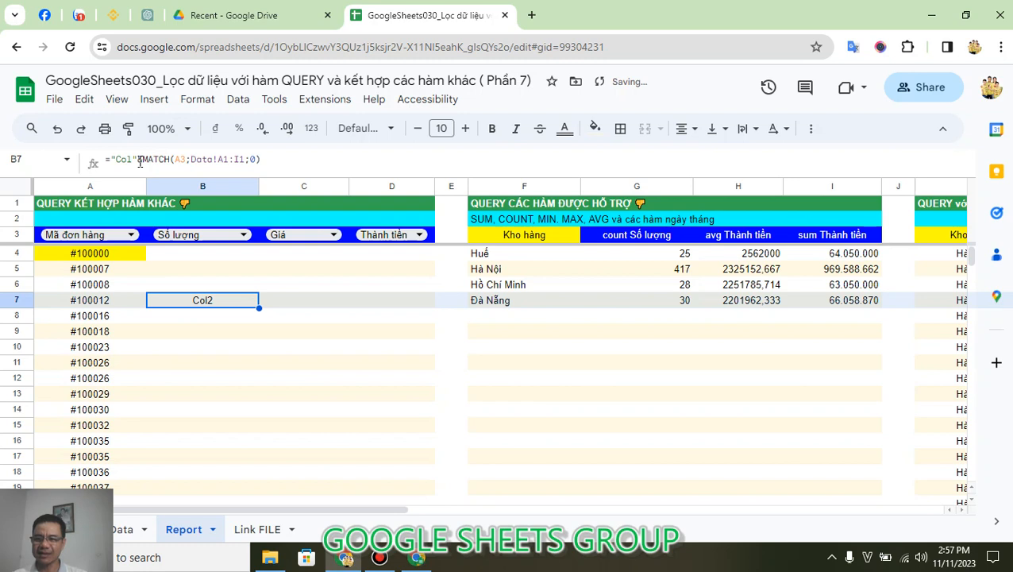
left_click(189, 159)
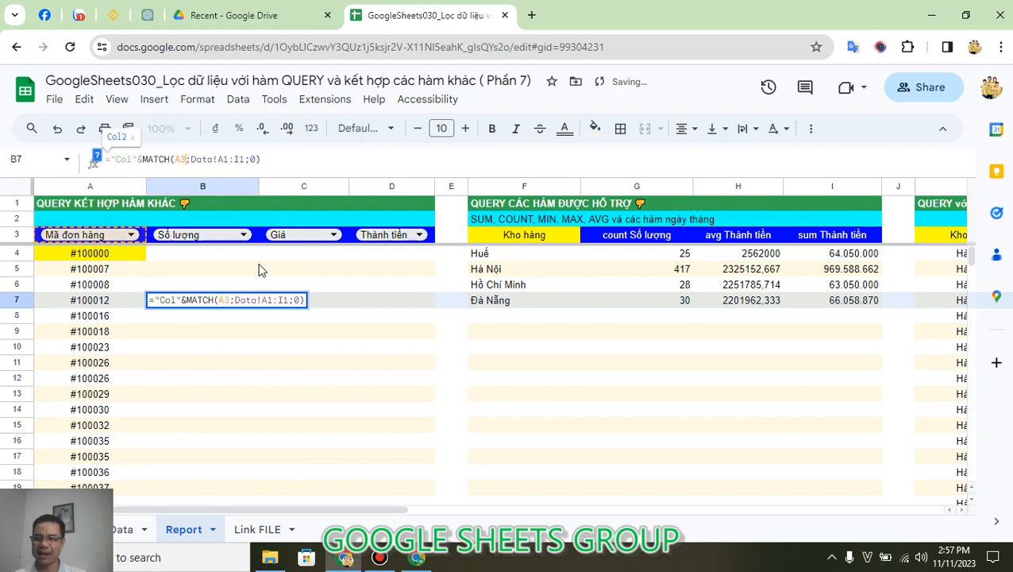
type(":D3")
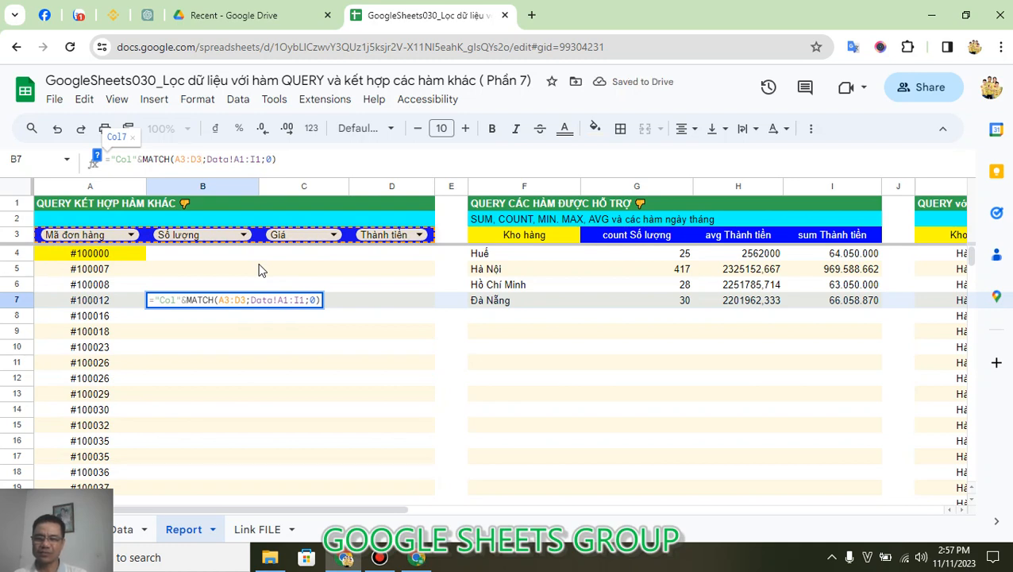
key("ctrl+shift+Return")
key("Return")
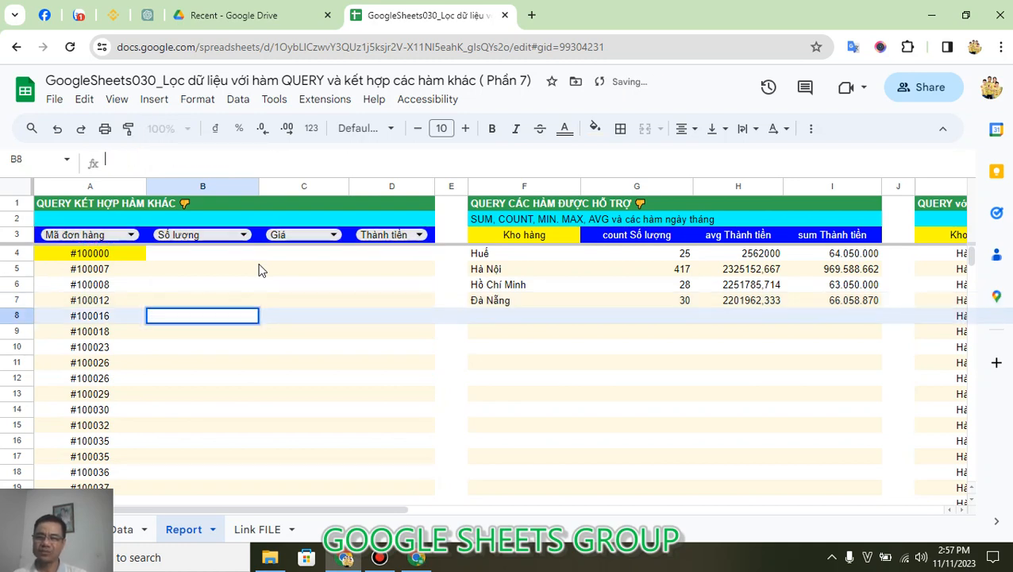
key("Up")
key("F2")
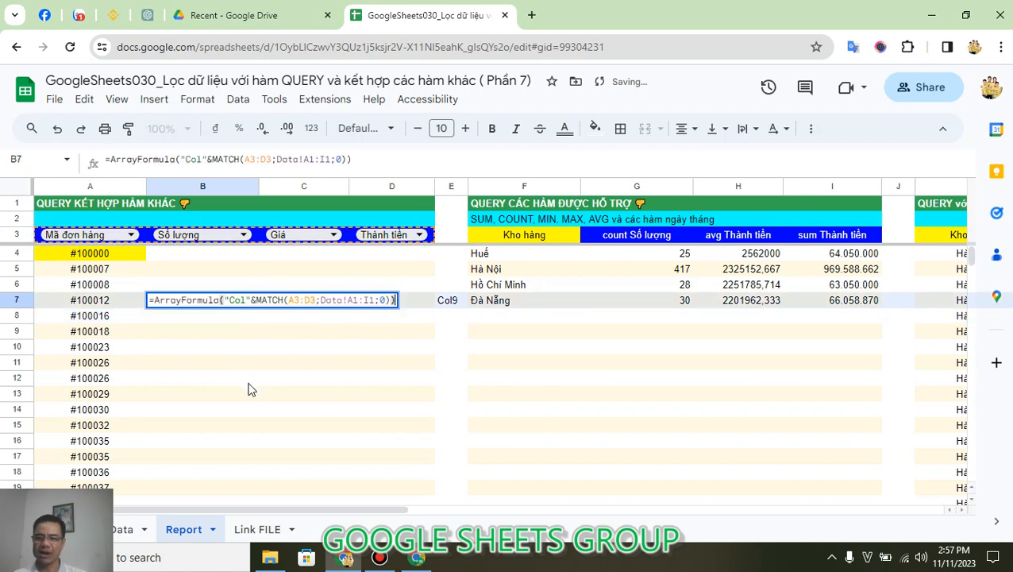
key("Escape")
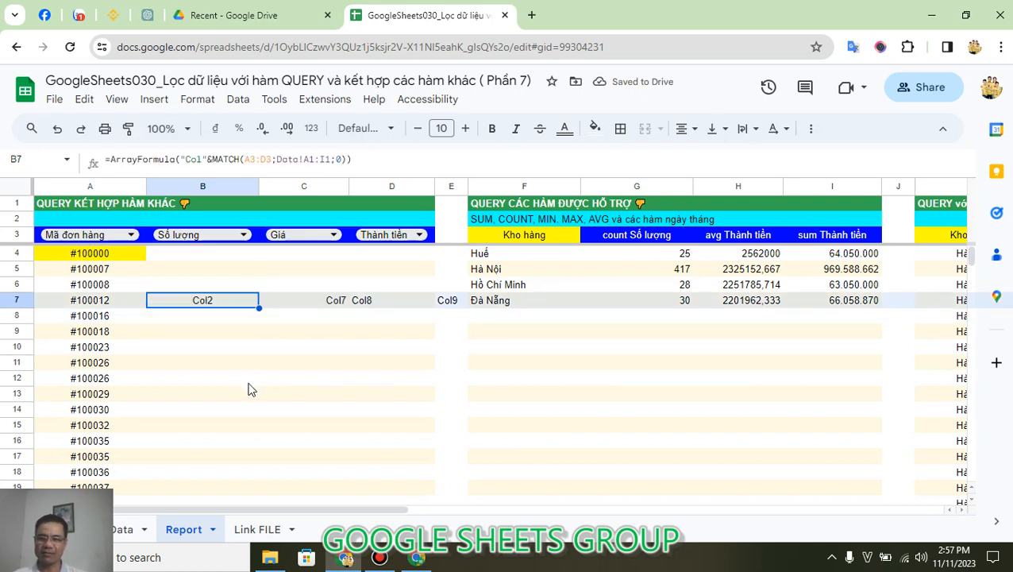
Clear the selected header from the dropdown in cell D3
left_click(370, 234)
key("Escape")
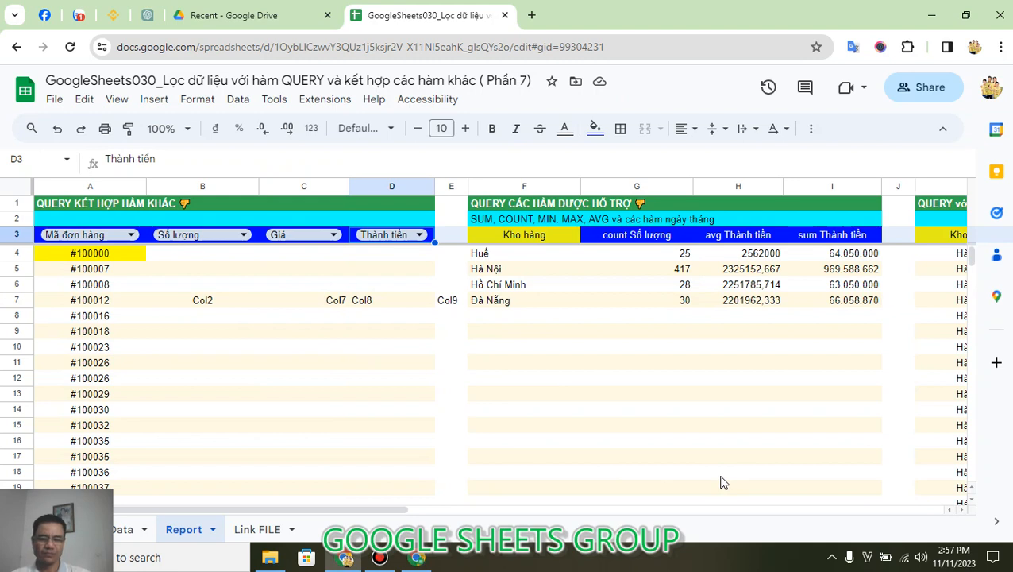
key("Delete")
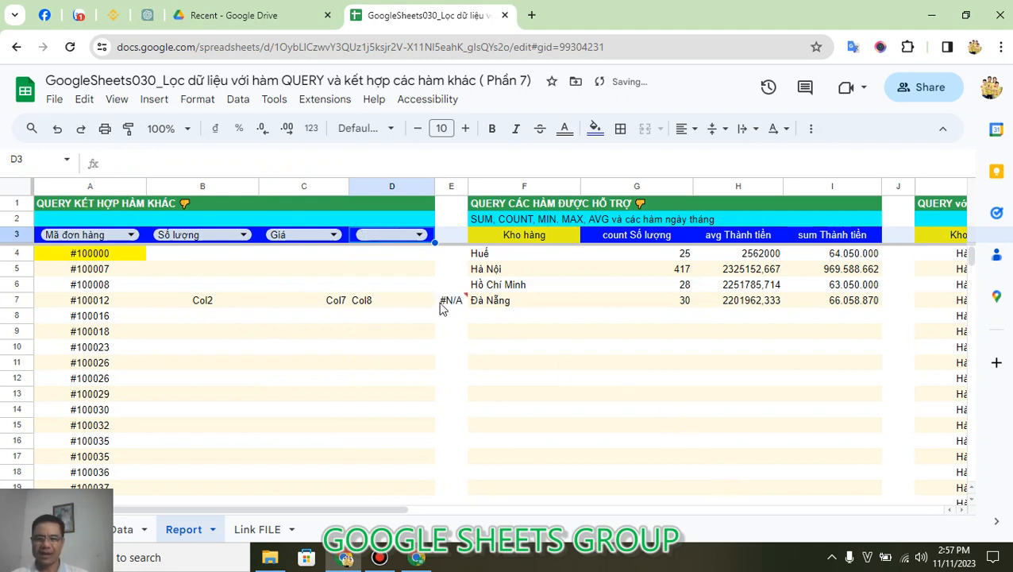
Wrap the MATCH function in B7's array formula in IFERR( ), adding the closing parenthesis, and enter it
left_click(235, 303)
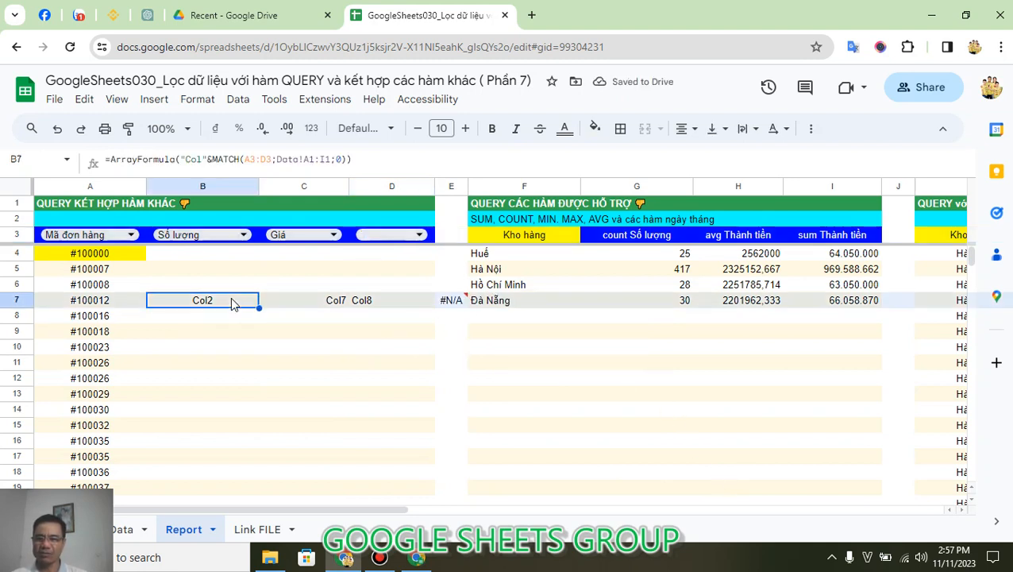
left_click(212, 159)
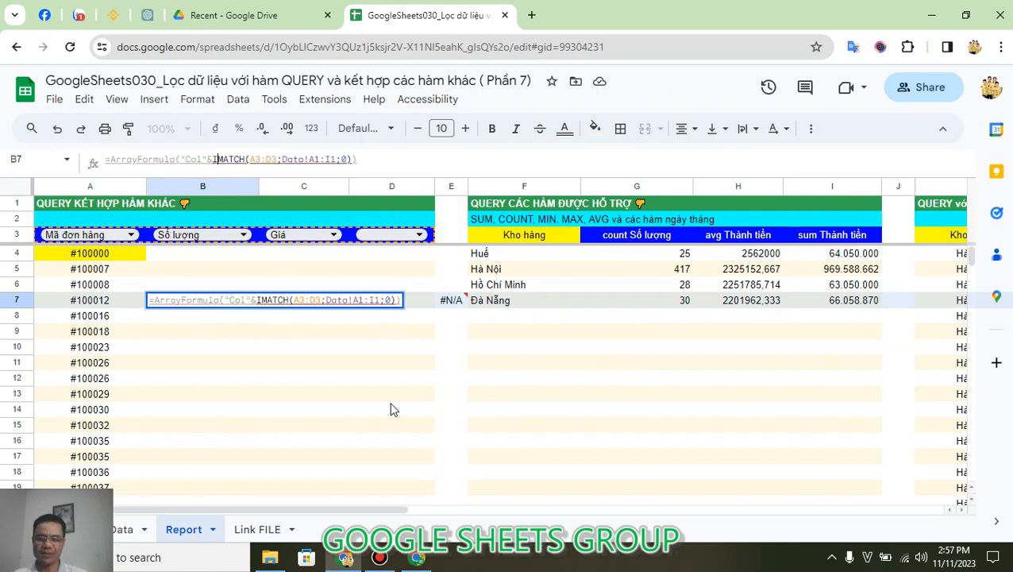
type("IFERR(")
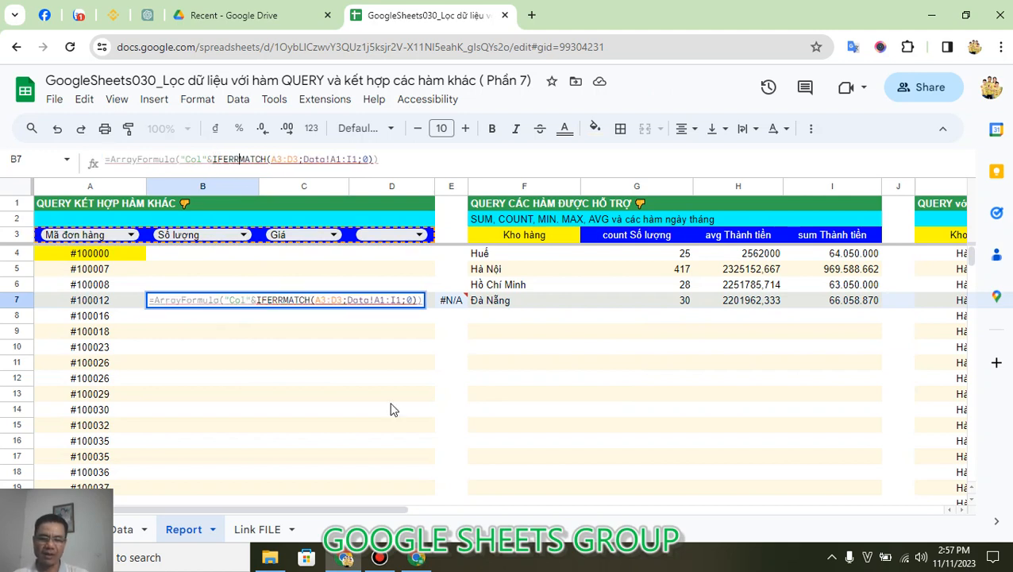
left_click(386, 159)
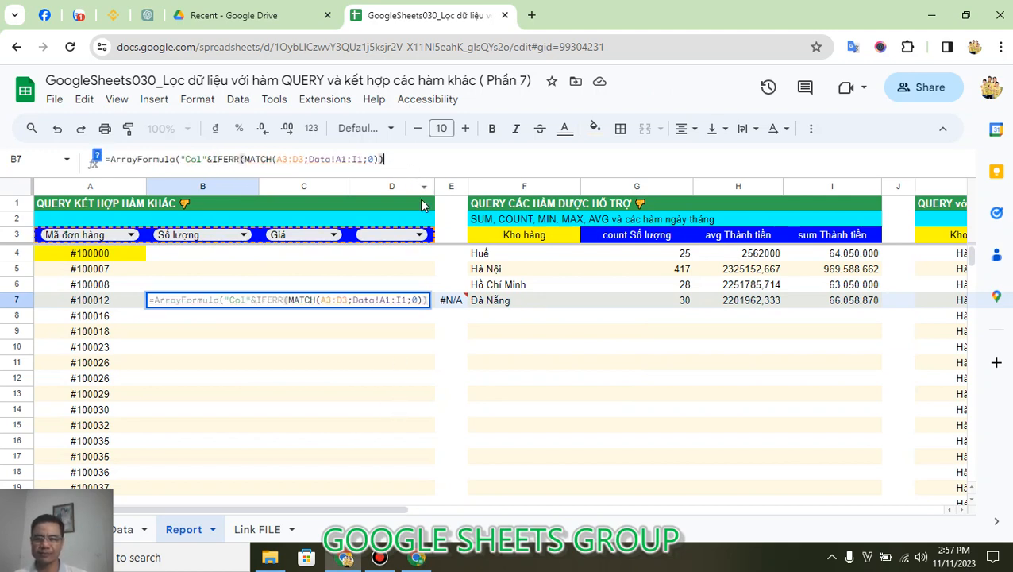
type(")")
key("Return")
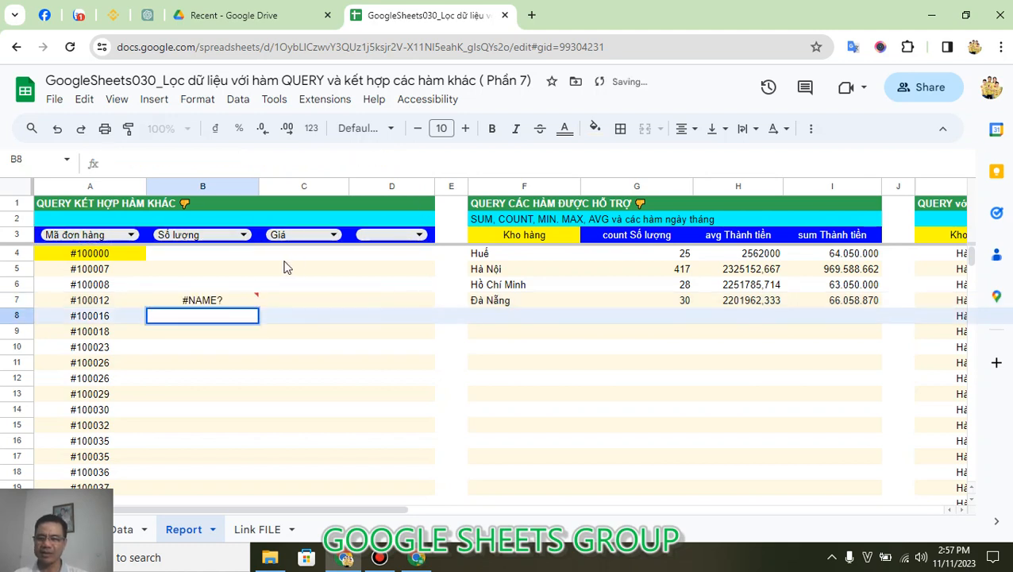
Correct the function name around MATCH in B7 to IFERROR and enter the formula
left_click(217, 308)
double_click(218, 308)
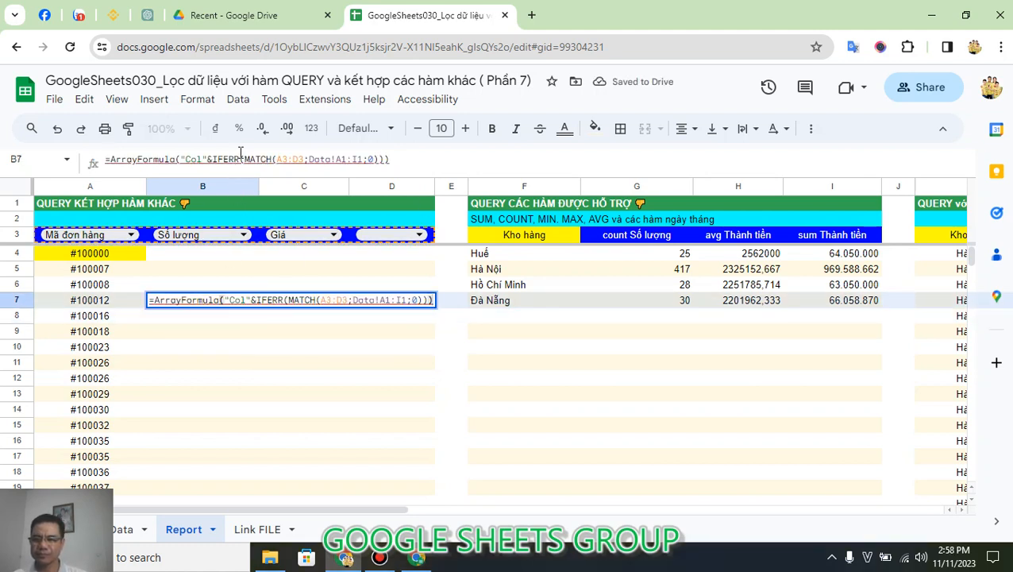
left_click(239, 159)
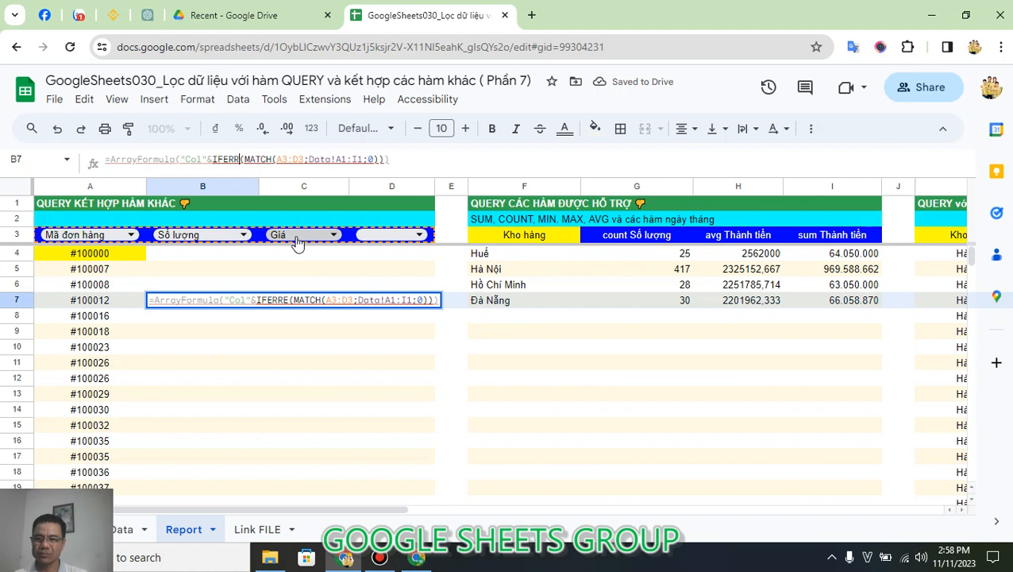
type("OR")
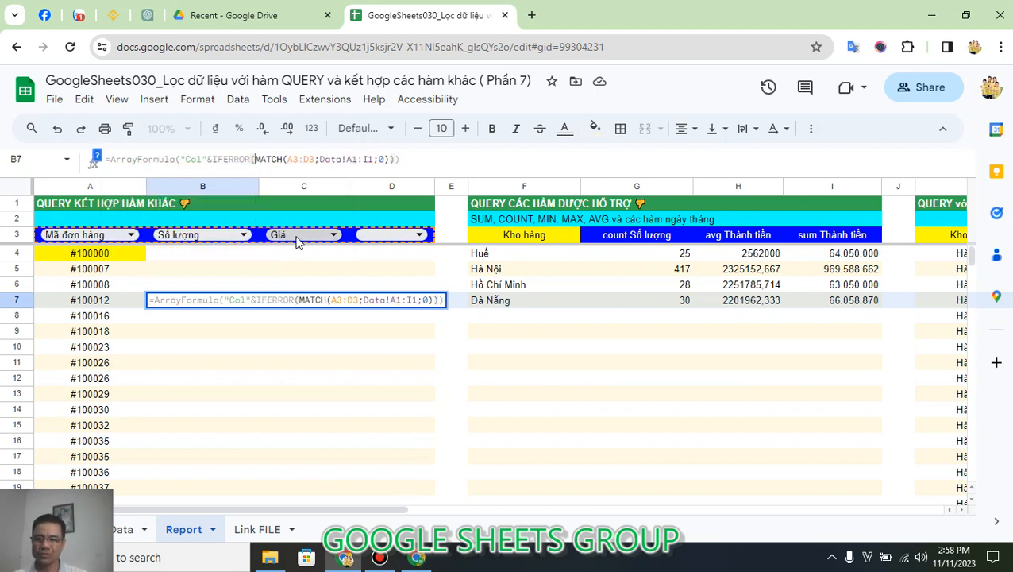
key("Return")
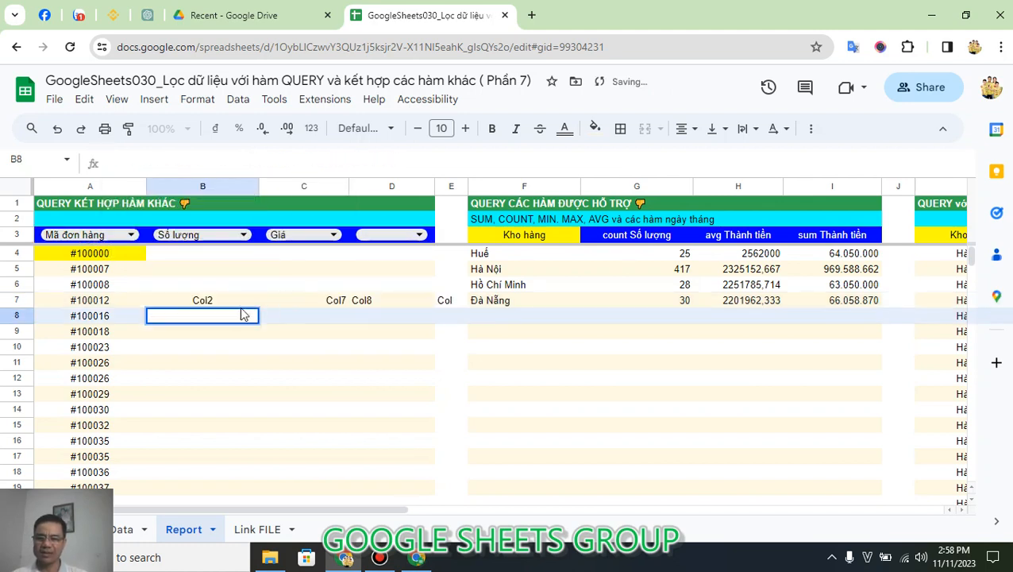
double_click(236, 300)
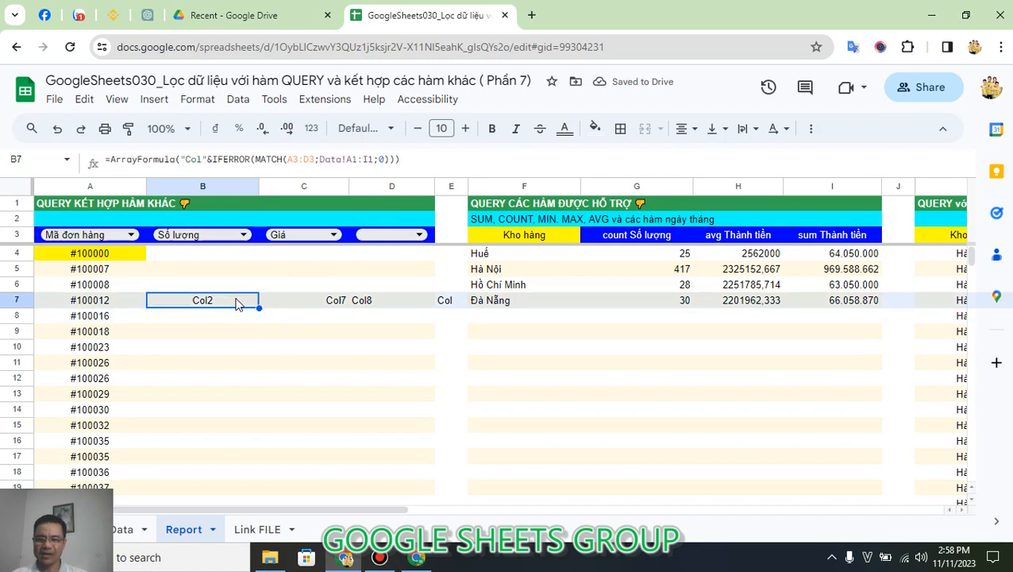
key("Escape")
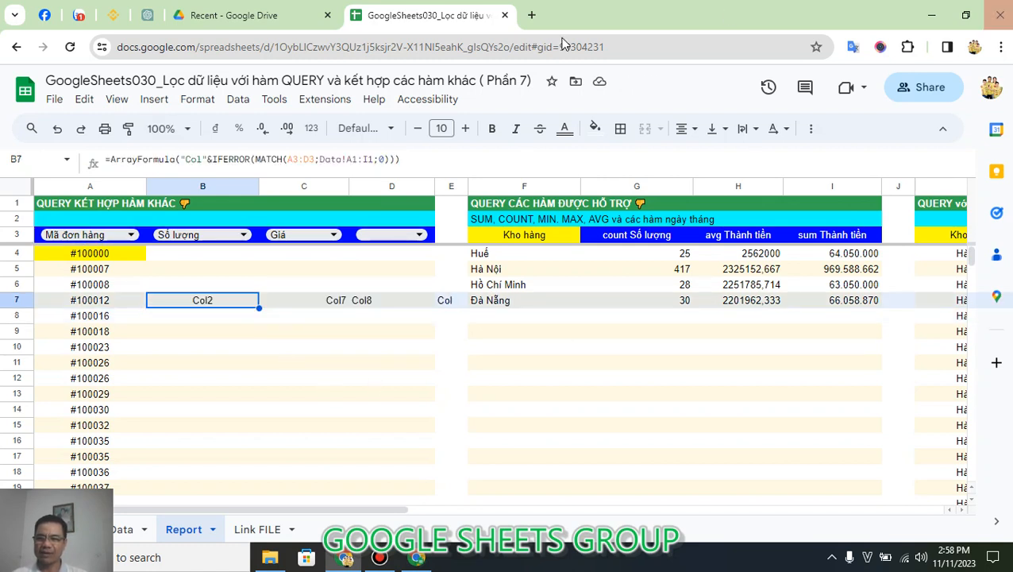
Insert TEXJOIN( directly before IFERROR in B7's array formula
left_click(212, 162)
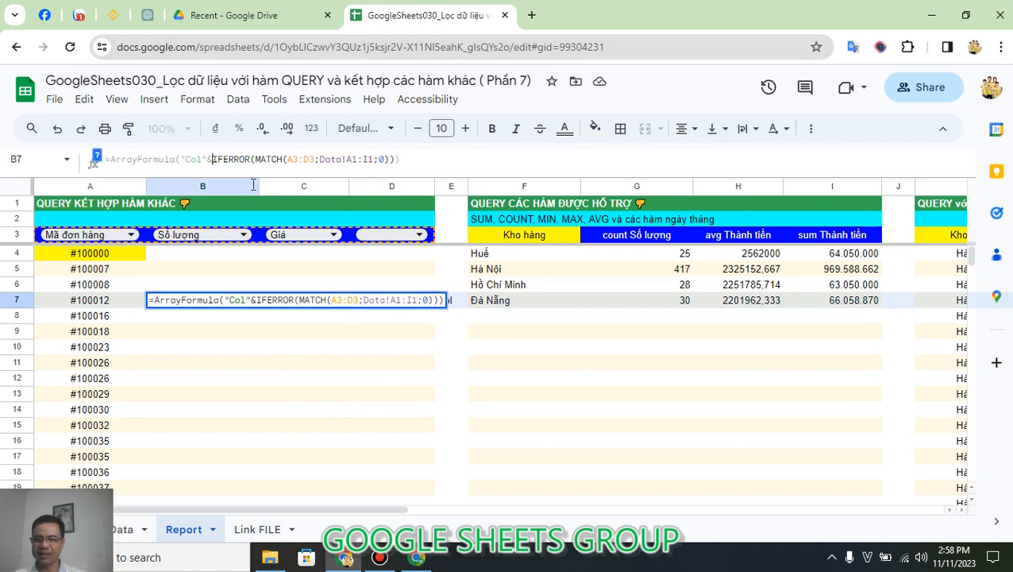
type("TEX")
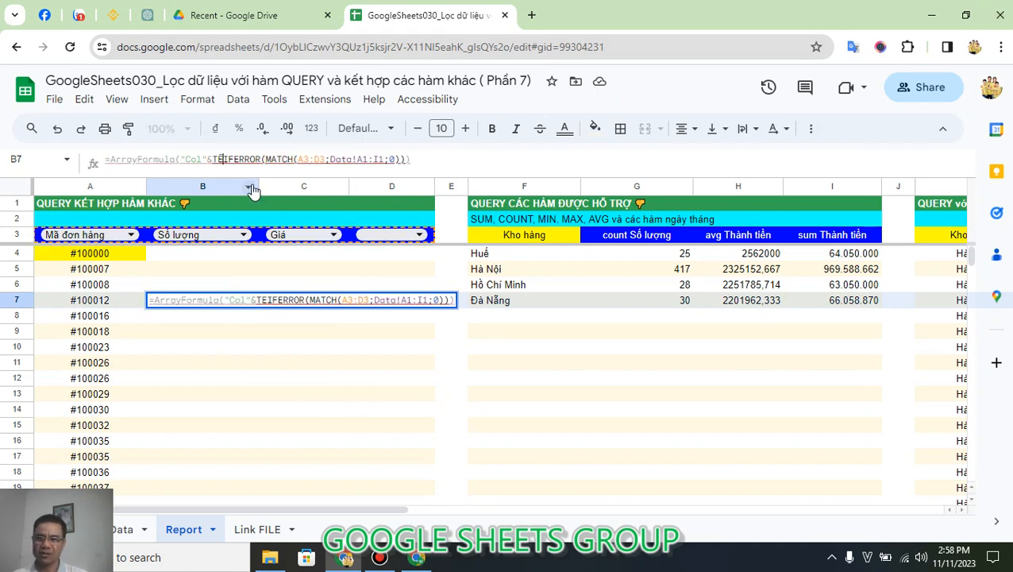
type("JOUI")
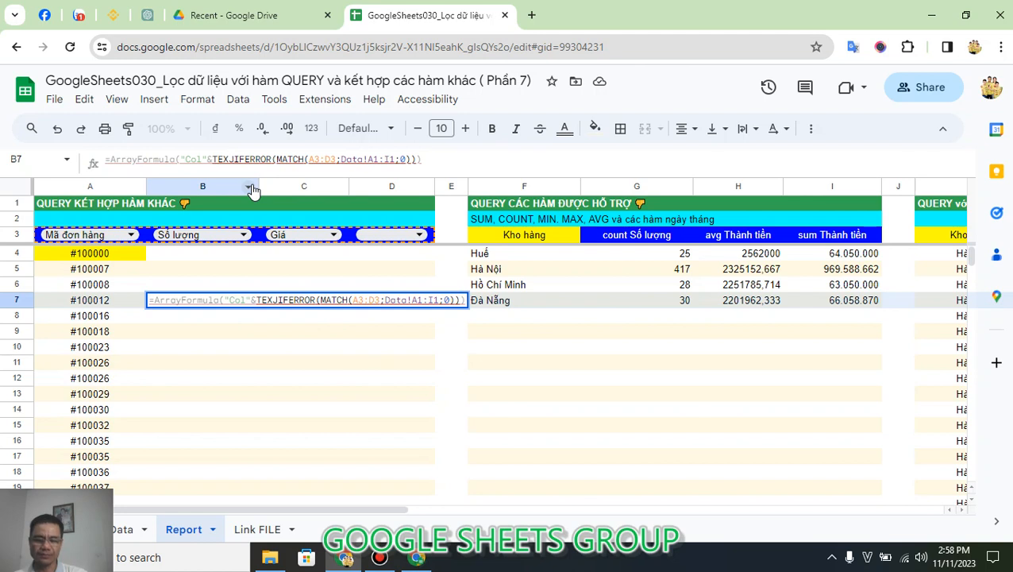
key("BackSpace")
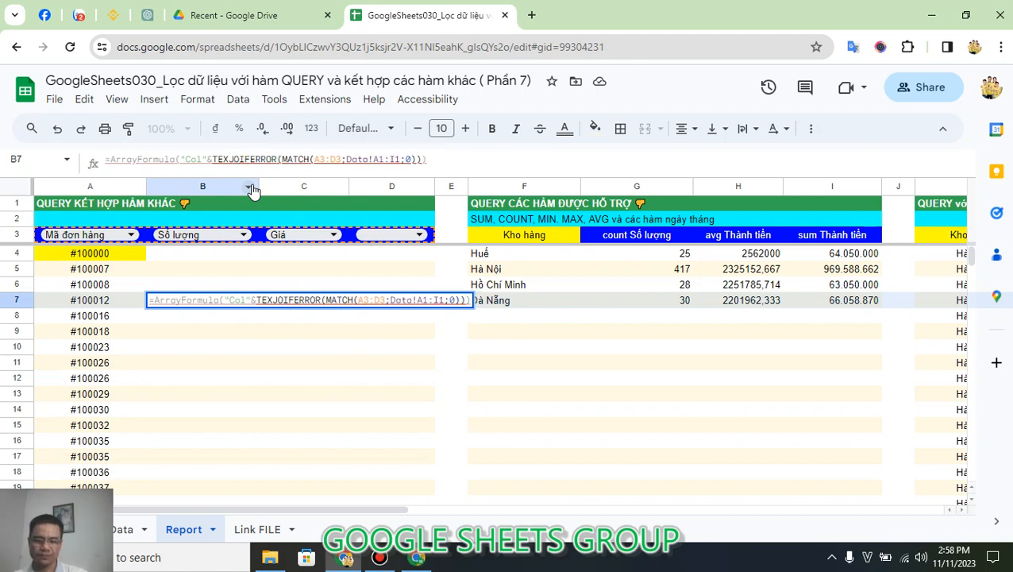
type("(")
type("IN(")
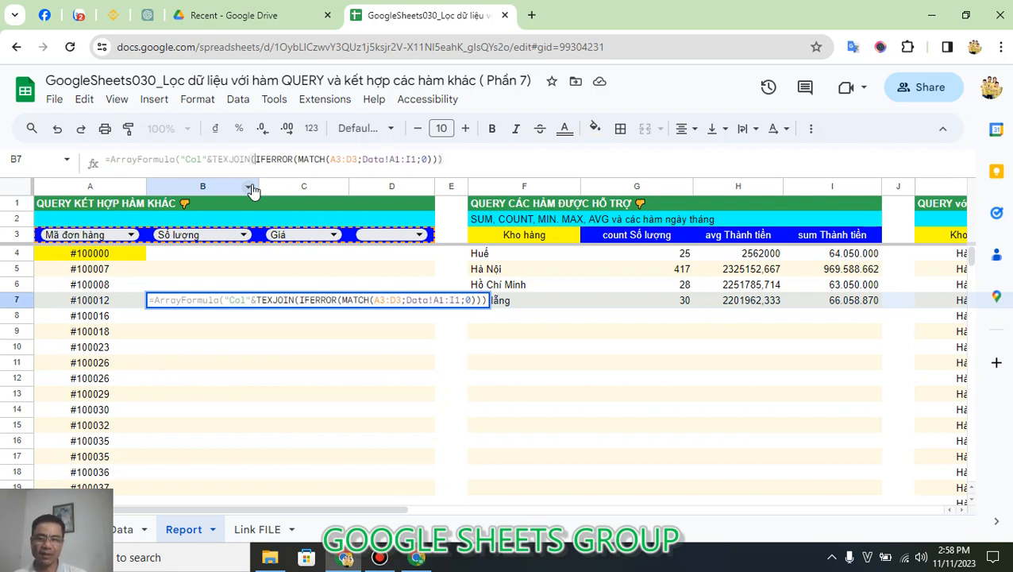
Add the delimiter ", Col" and the argument 1 before IFERROR in B7, add the closing parenthesis, and enter the formula
type("\"")
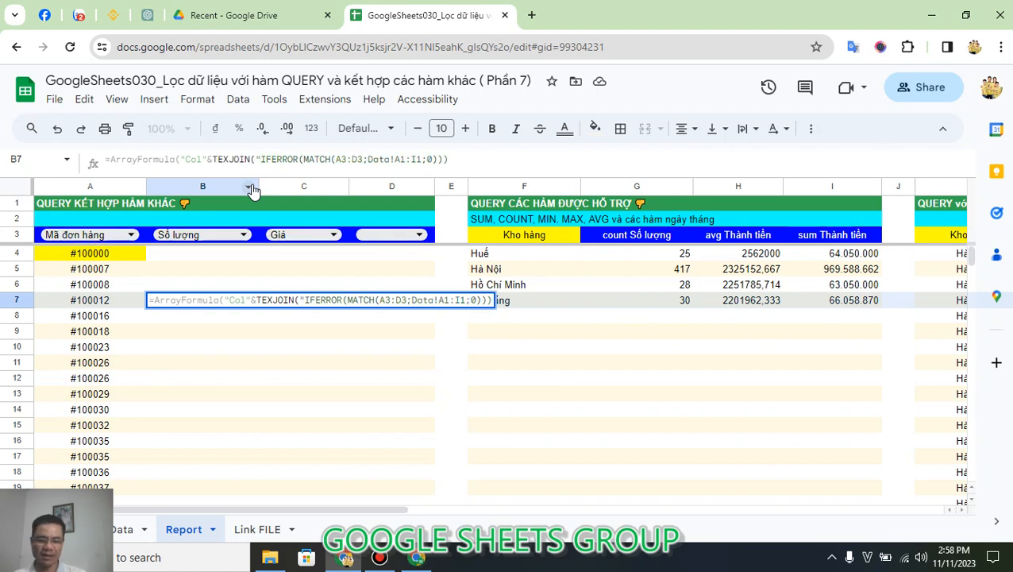
type(", Col")
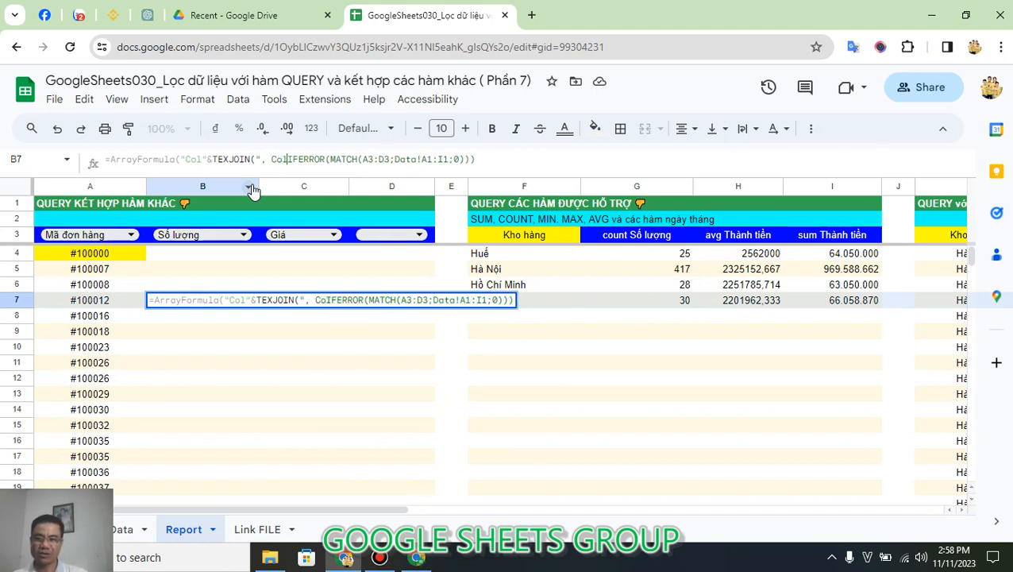
type("\";")
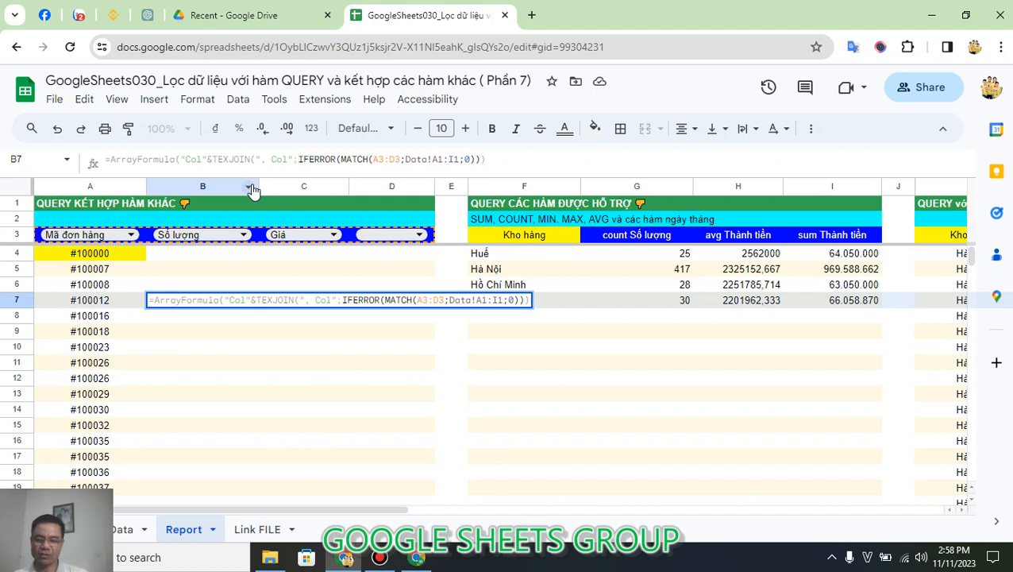
type("1;")
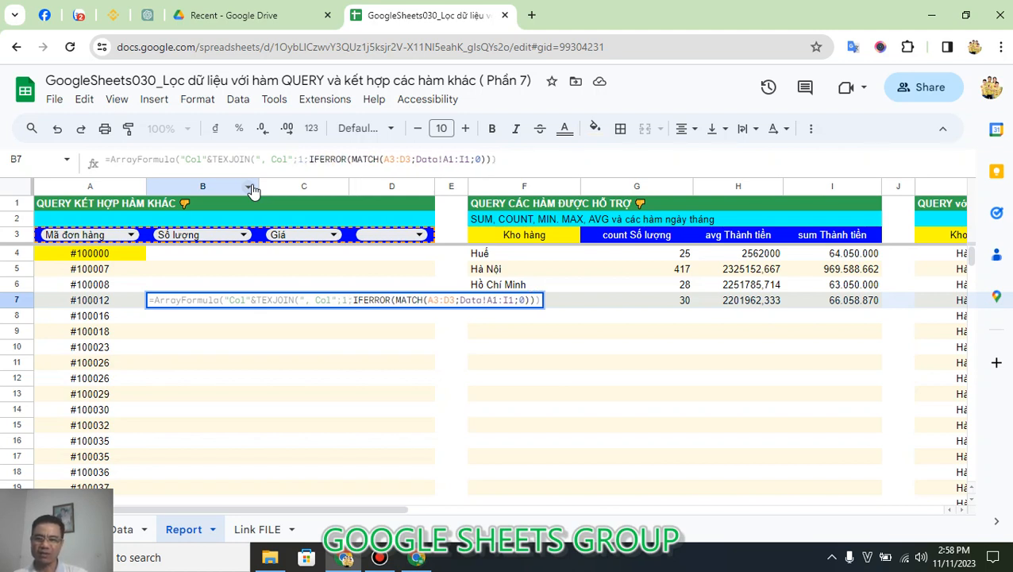
left_click(499, 160)
type(")")
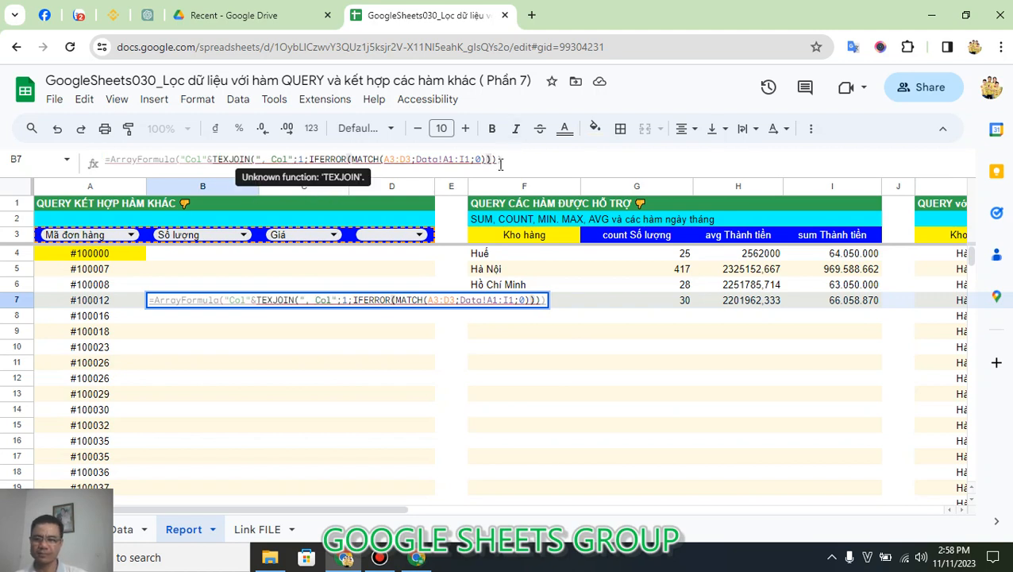
key("Return")
key("Up")
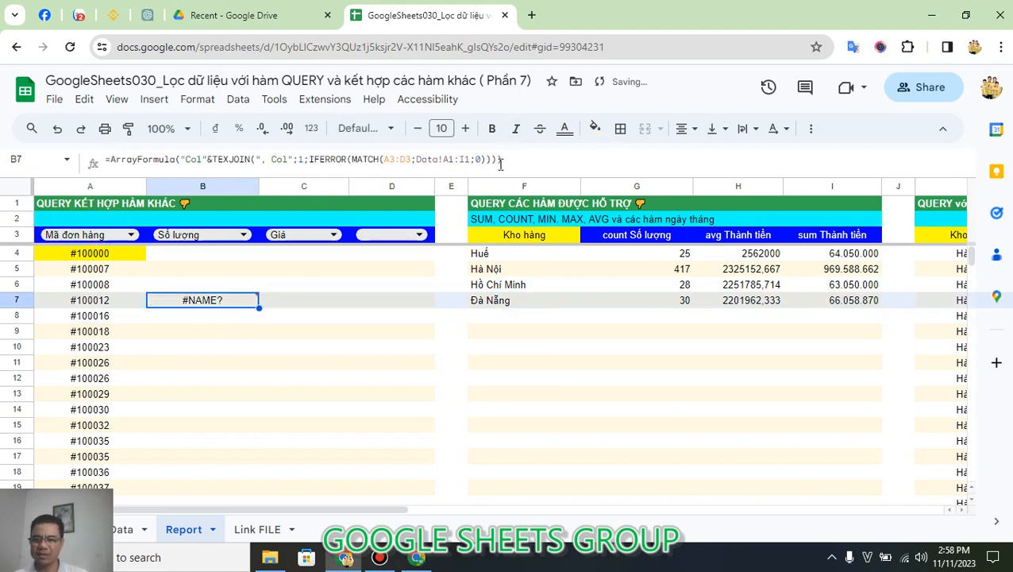
Correct the misspelled join function in B7 to TEXTJOIN and enter the formula
left_click(230, 159)
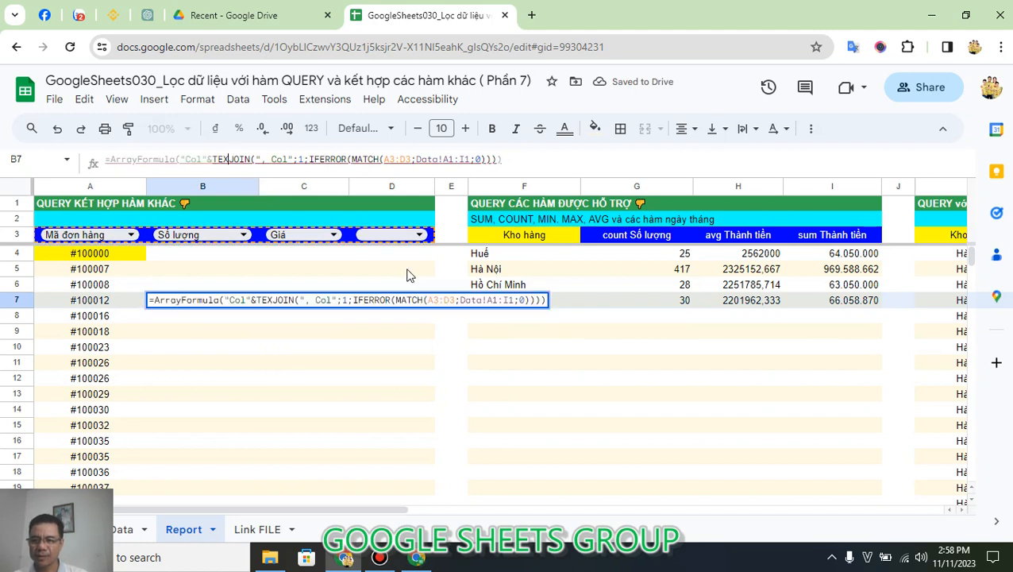
type("T")
key("Tab")
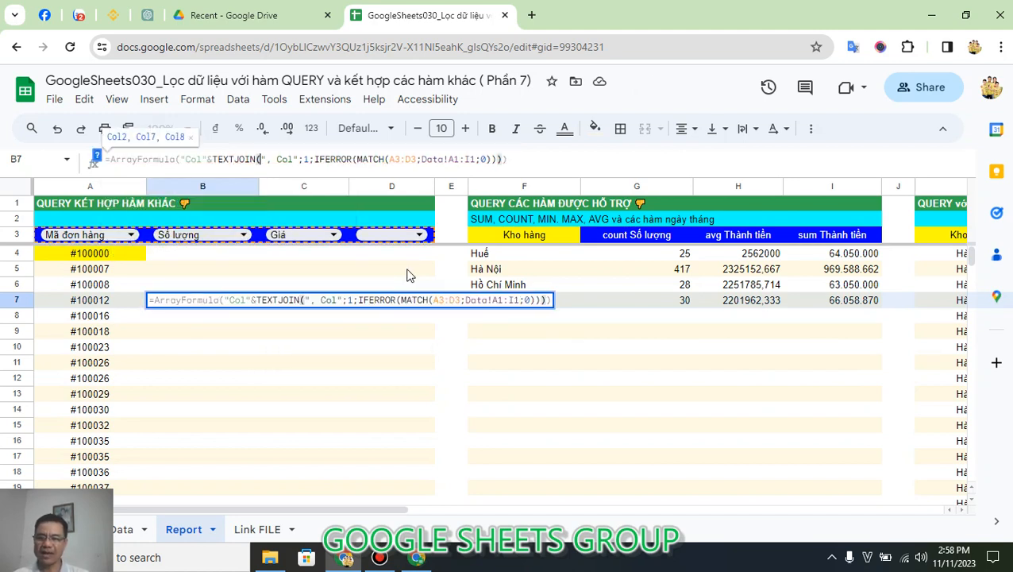
left_click(574, 158)
key("Return")
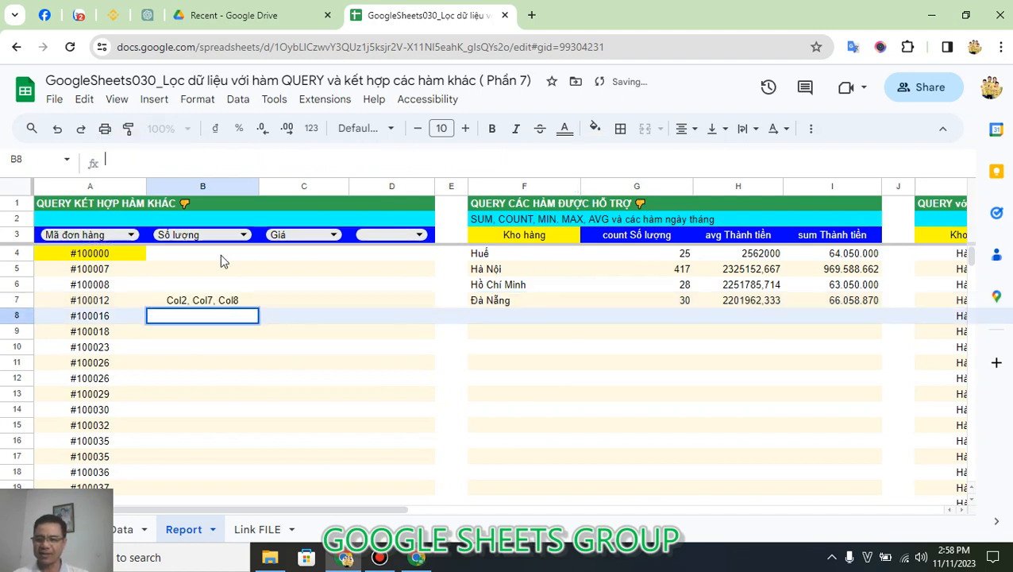
Cut the whole ArrayFormula expression after the equals sign out of B7, leaving the cell empty
double_click(223, 301)
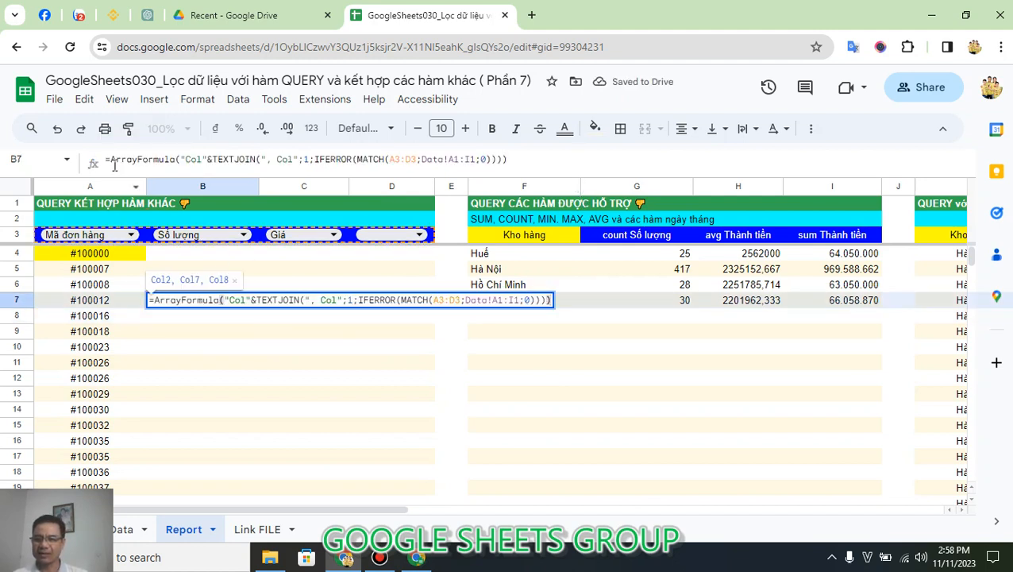
left_click_drag(112, 155, 558, 154)
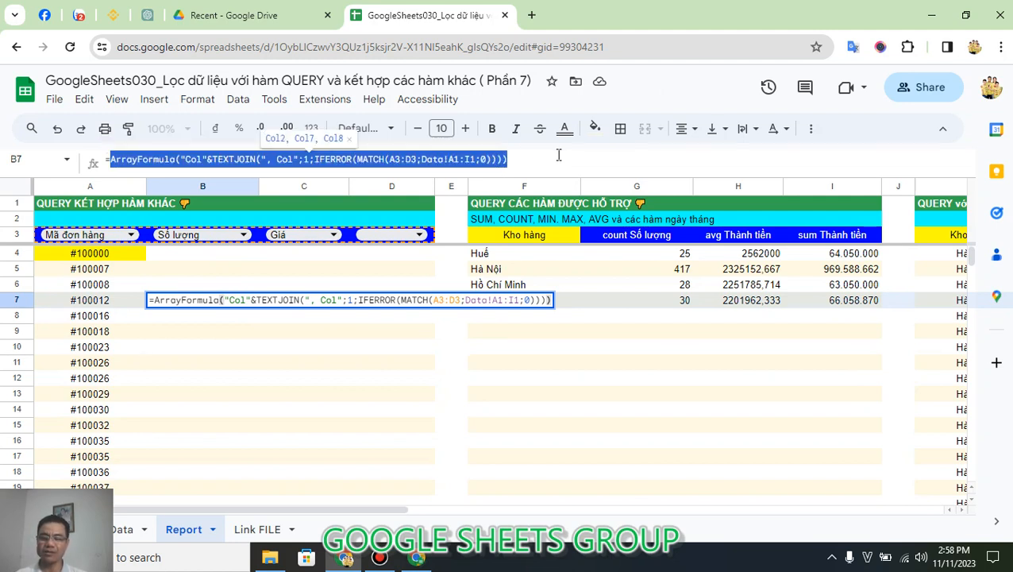
key("ctrl+x")
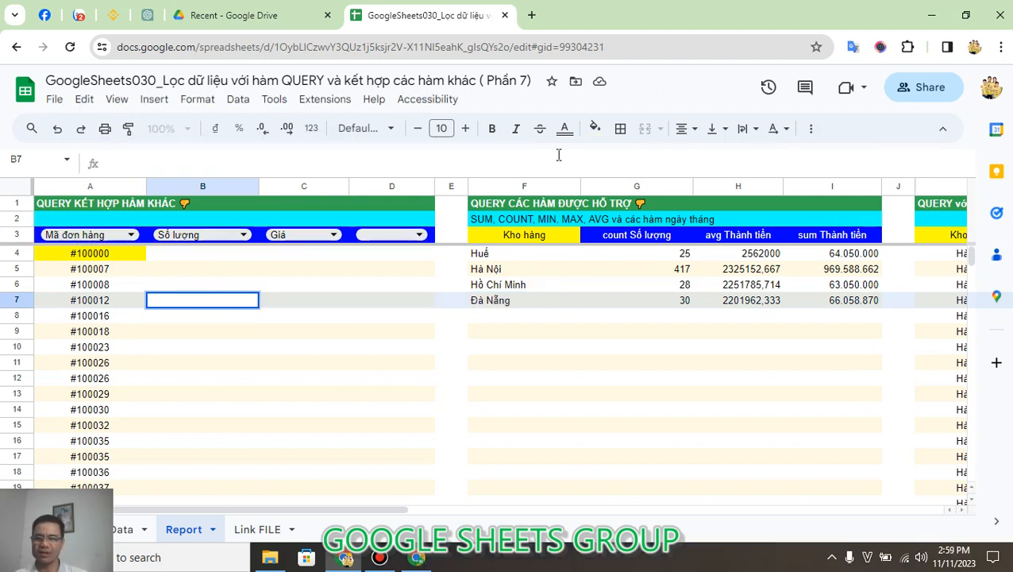
key("Return")
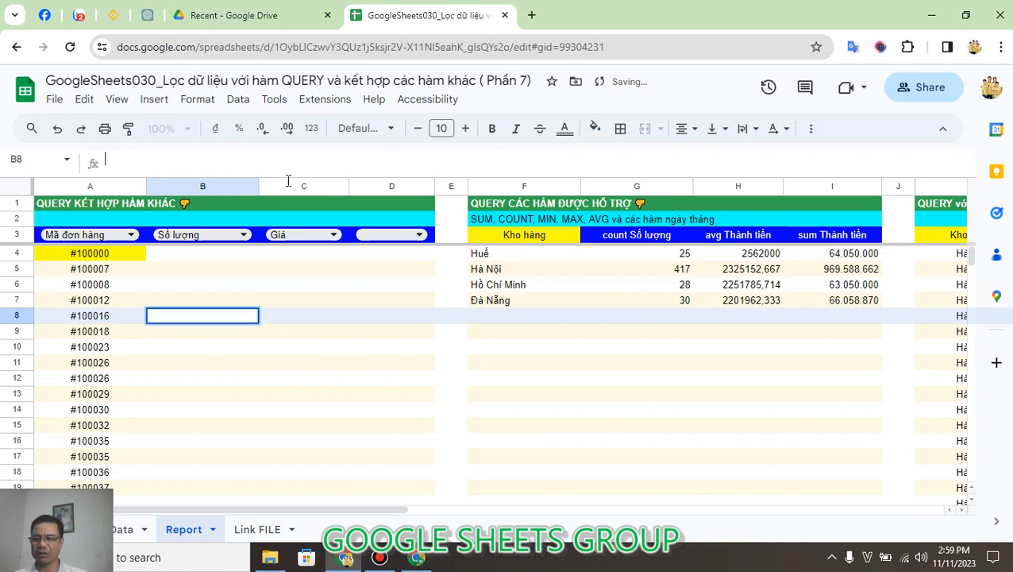
Replace Col"&MATCH(A3;Data!A1:I1;0)&" in A4's QUERY formula with the cut ArrayFormula expression
left_click(112, 255)
key("Return")
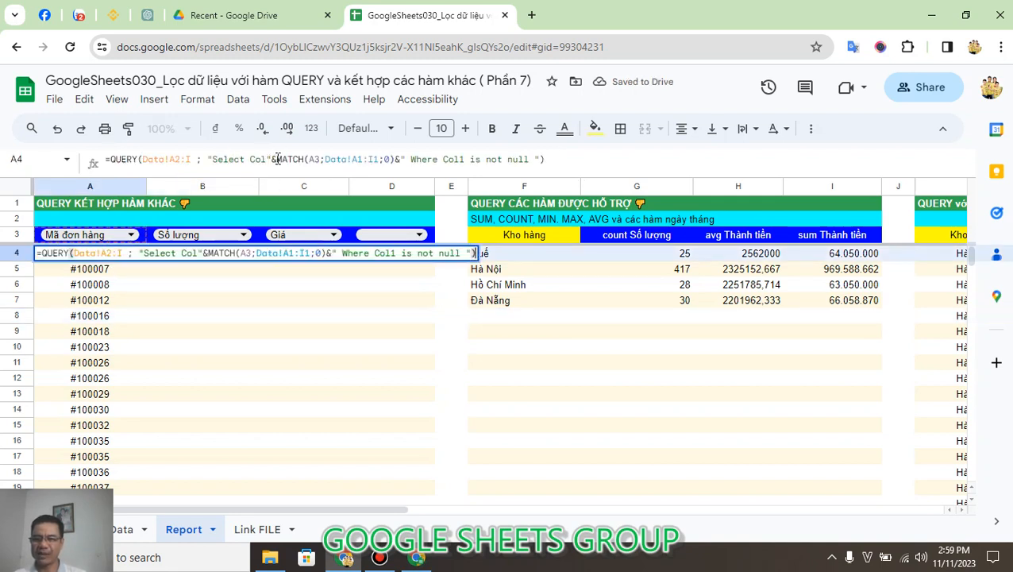
left_click(278, 159)
left_click(251, 155)
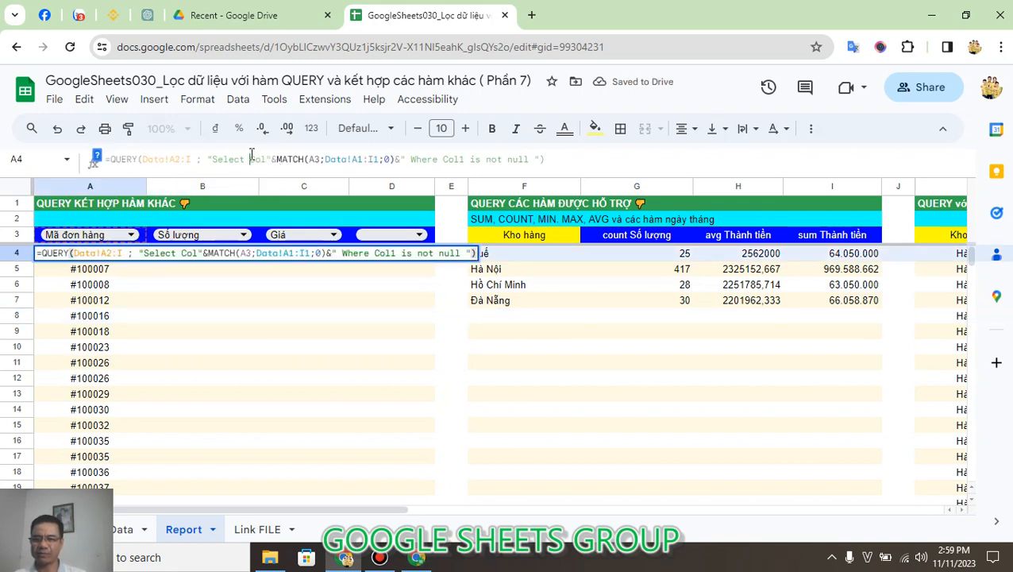
left_click(406, 159, "shift")
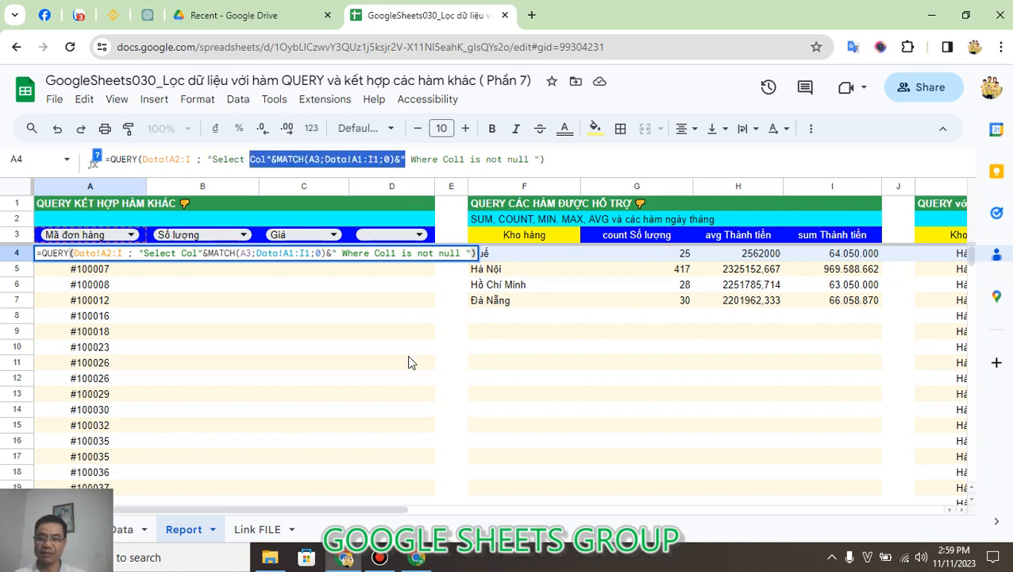
key("ctrl+v")
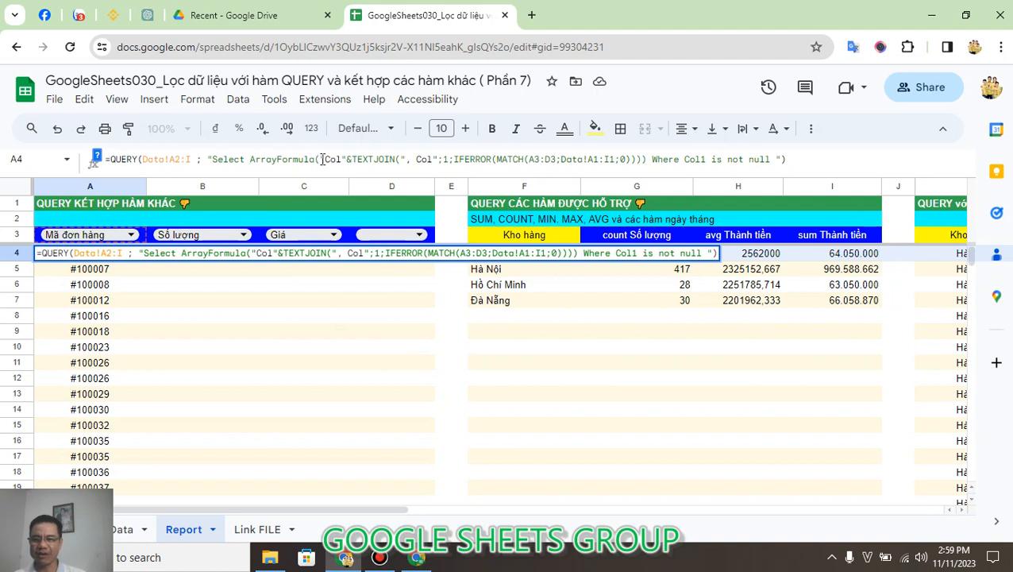
Move ArrayFormula( in front of QUERY in A4 and its closing parenthesis to the end of the formula
left_click_drag(321, 159, 251, 158)
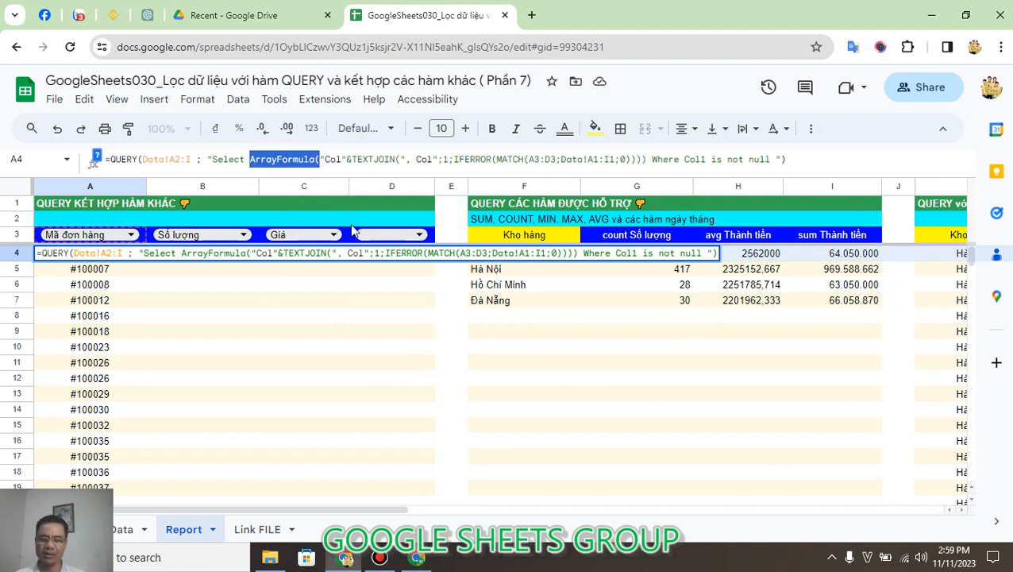
key("BackSpace")
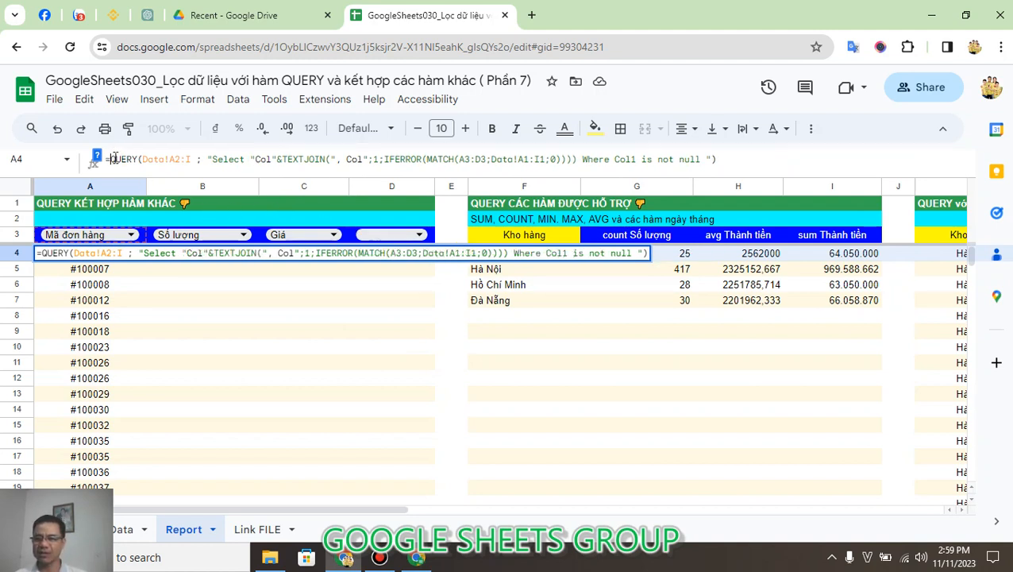
key("ctrl+z")
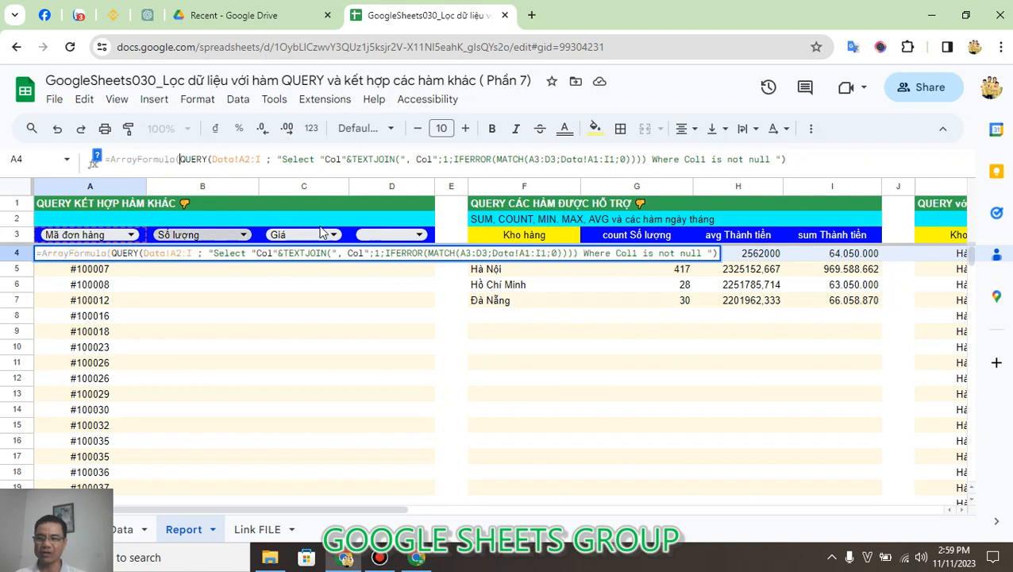
left_click(646, 159)
key("BackSpace")
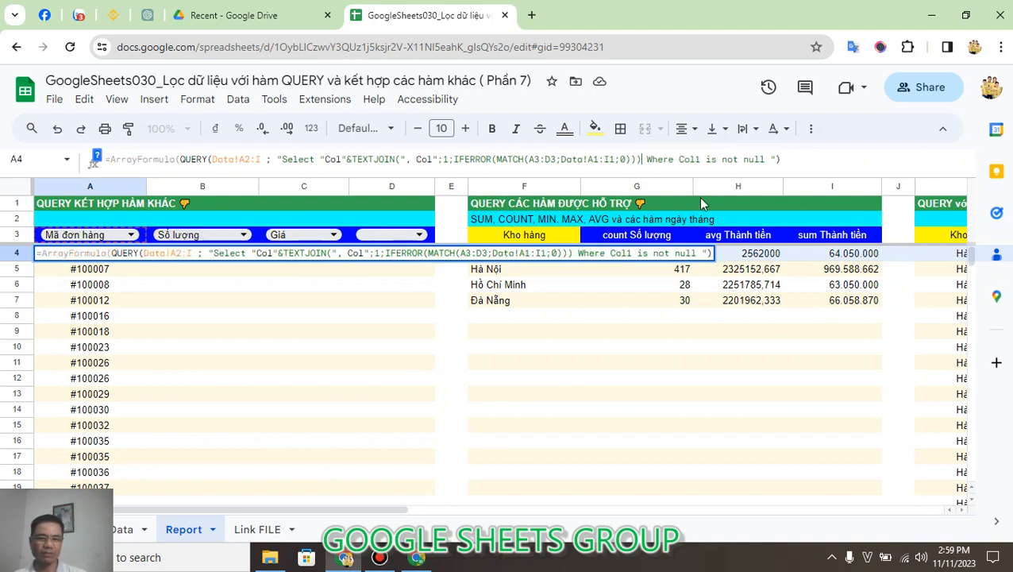
left_click(793, 161)
type(")")
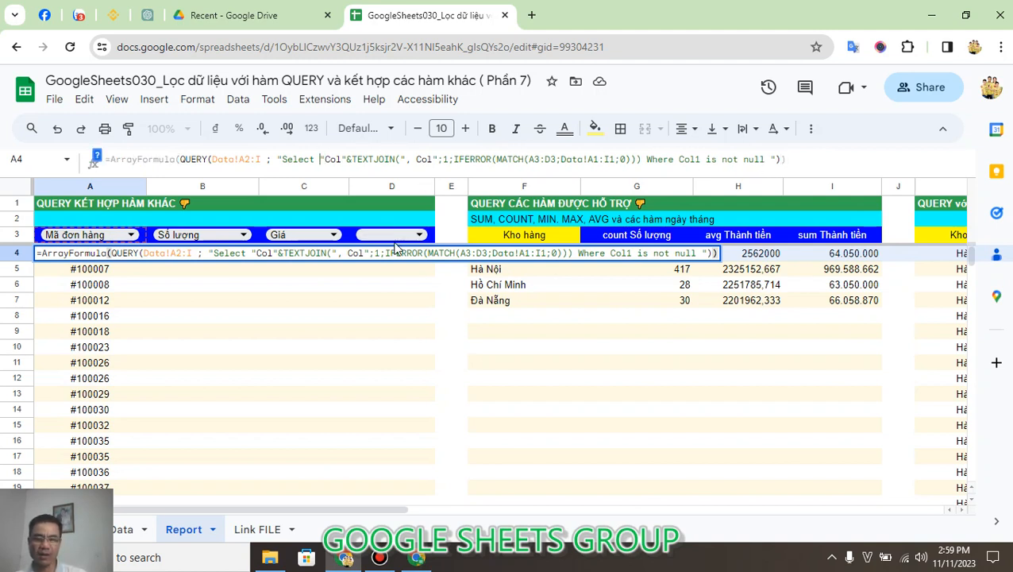
Join the TEXTJOIN expression into A4's query string with "& after Select and &" before Where, and enter the formula
type("\"&")
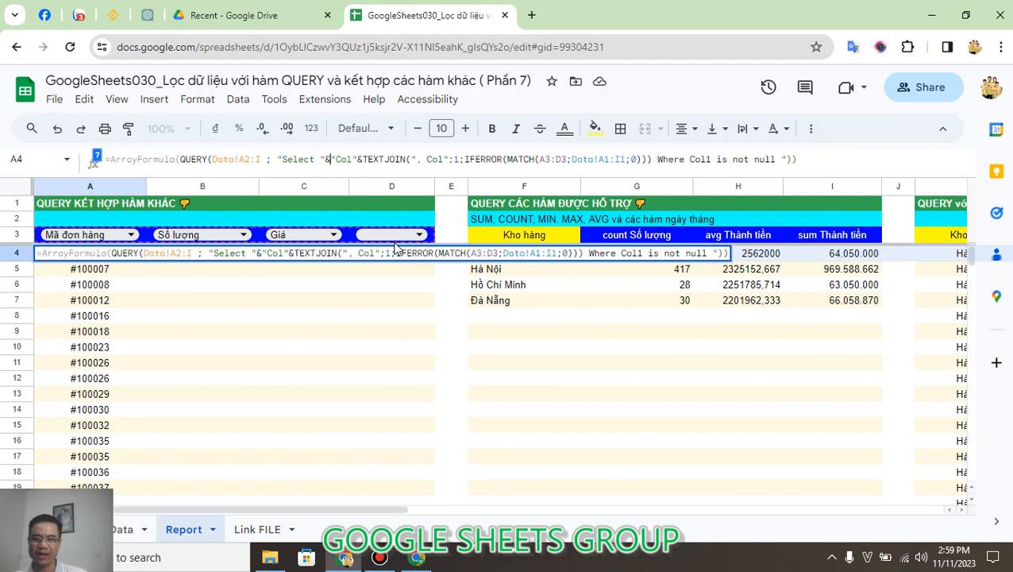
left_click(651, 159)
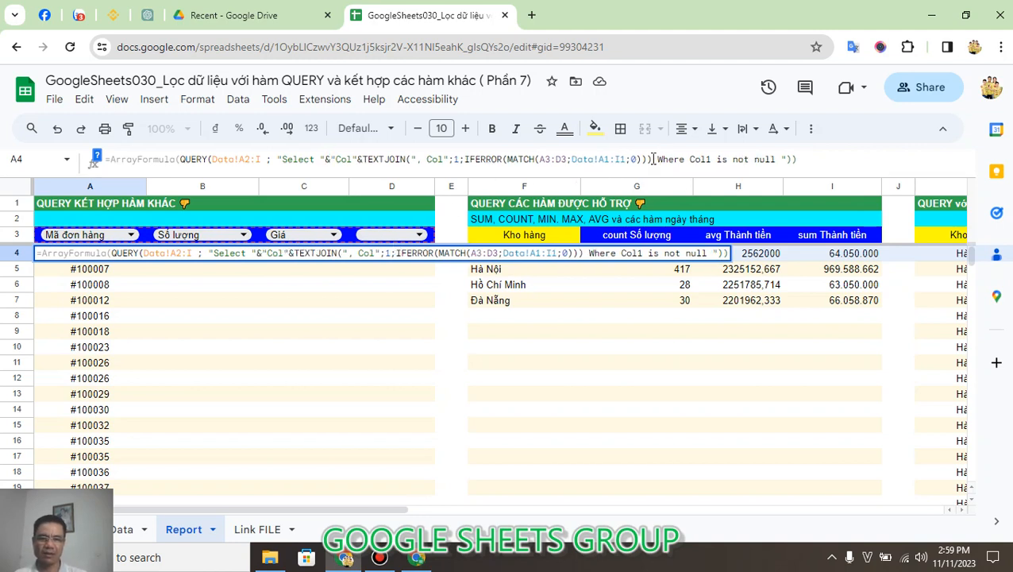
type("&\"")
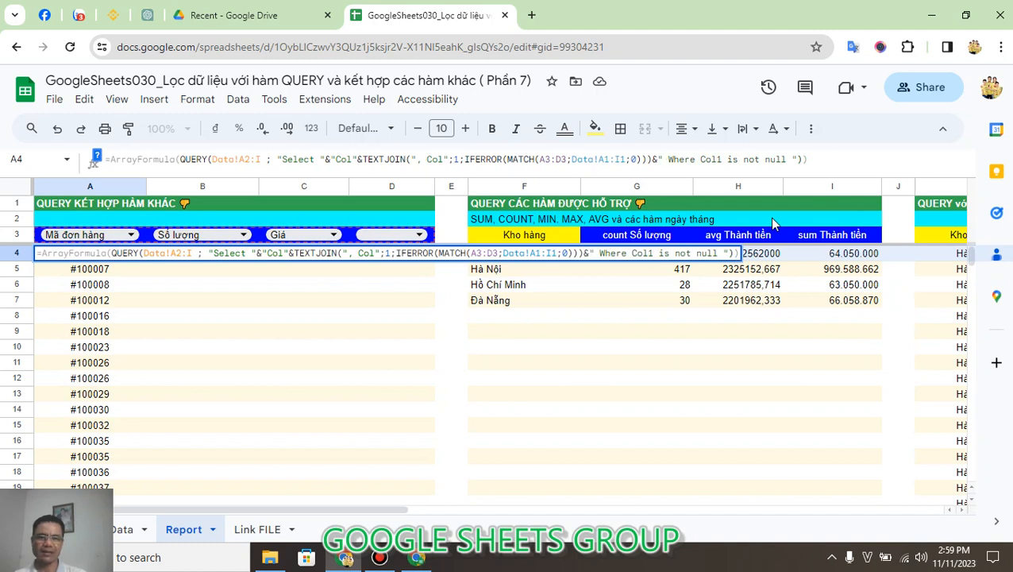
key("Return")
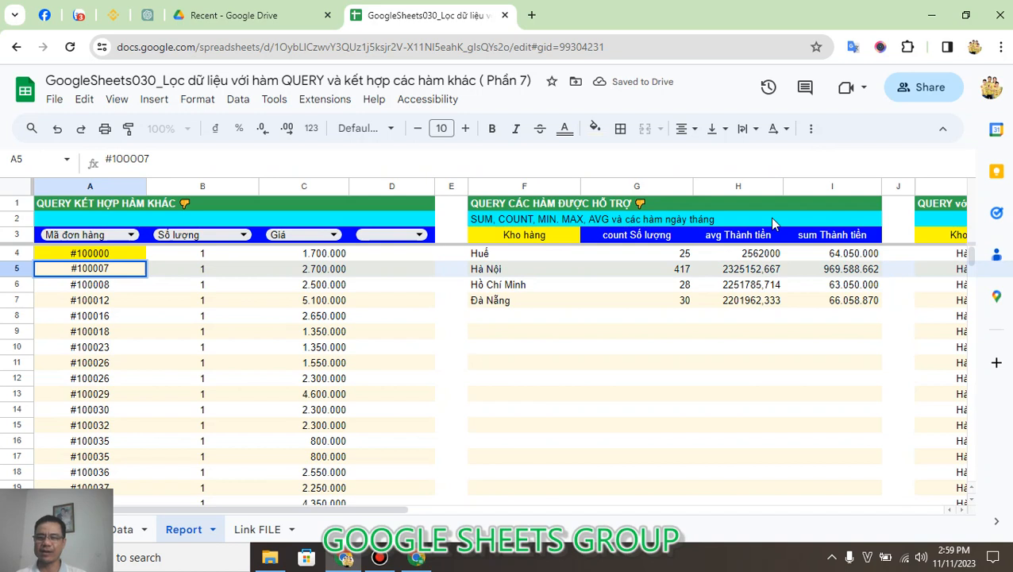
key("Escape")
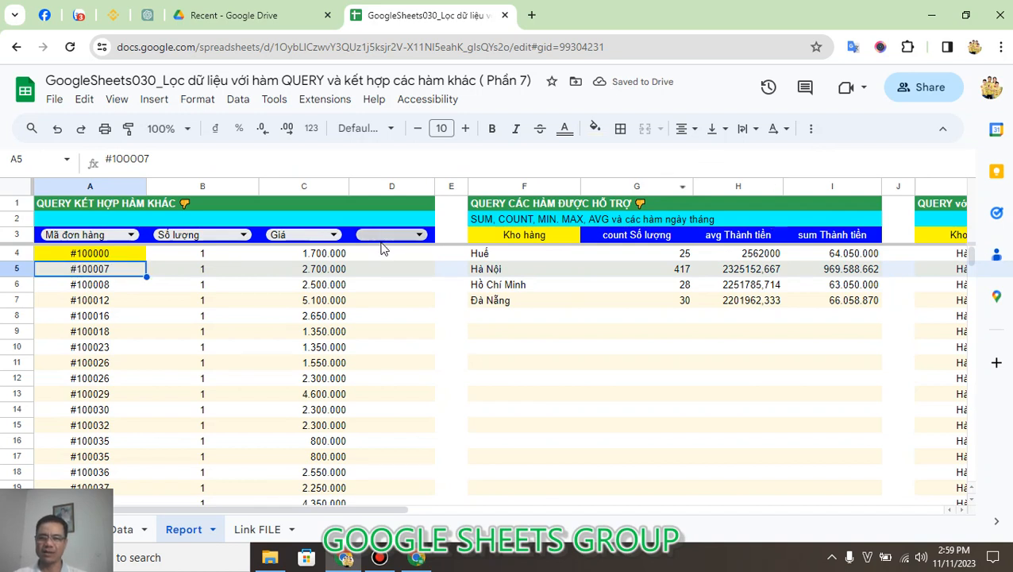
Choose Thành tiền as the fourth report column header in D3
left_click(419, 235)
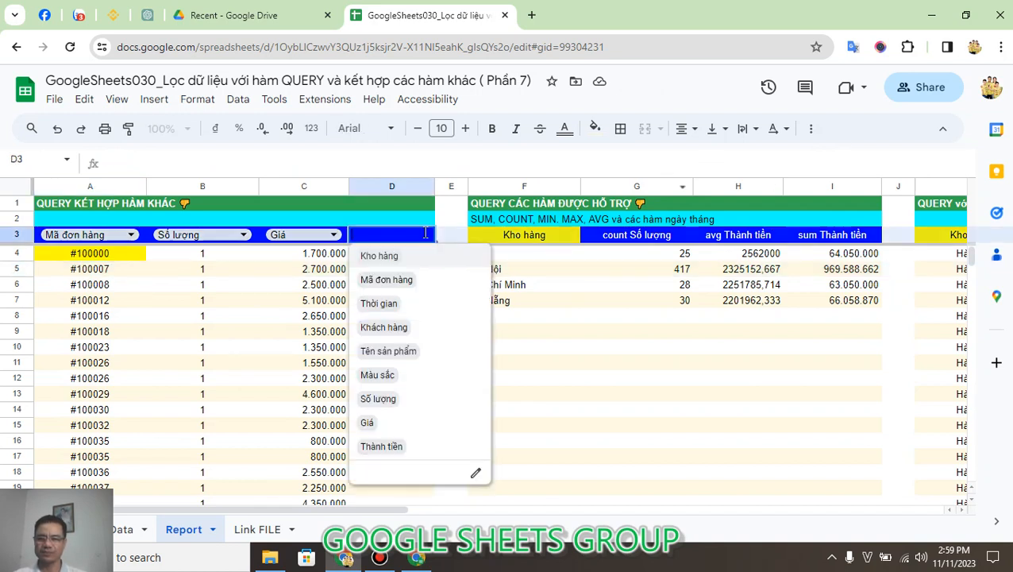
left_click(388, 448)
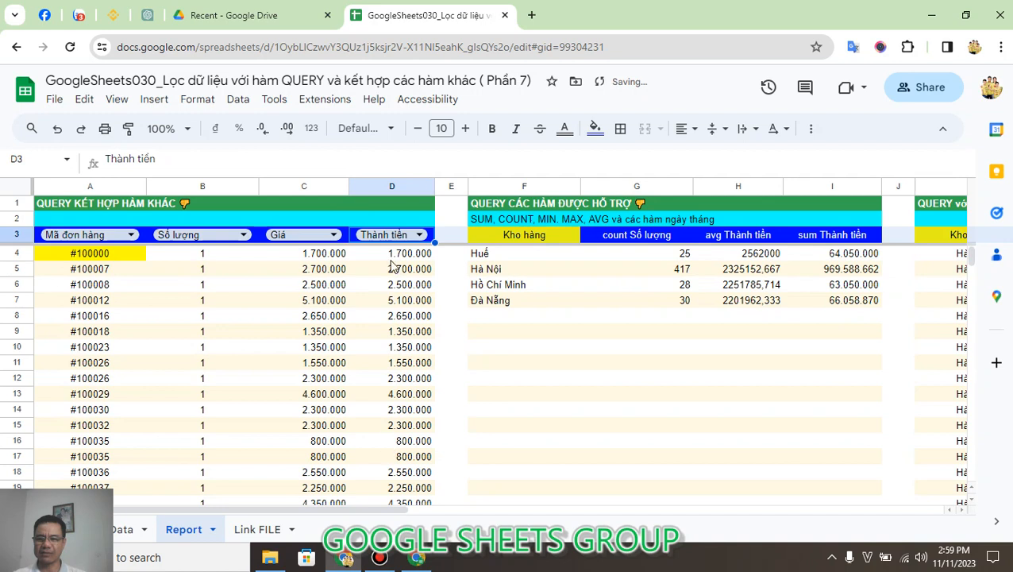
left_click(533, 368)
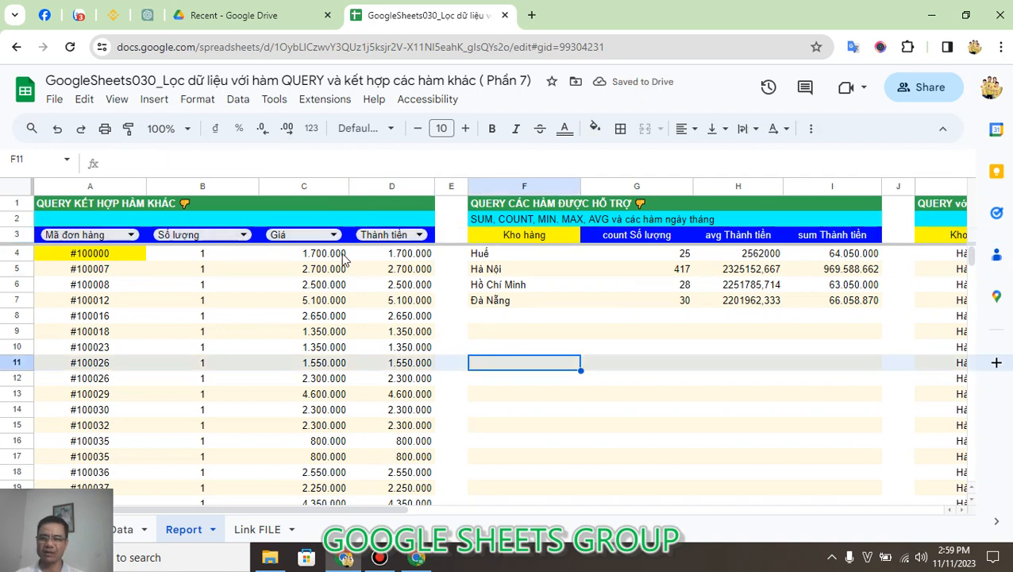
Review the ArrayFormula query in A4 and inspect the COUNT(G) part of F3's aggregate QUERY formula
left_click(274, 257)
left_click(134, 253)
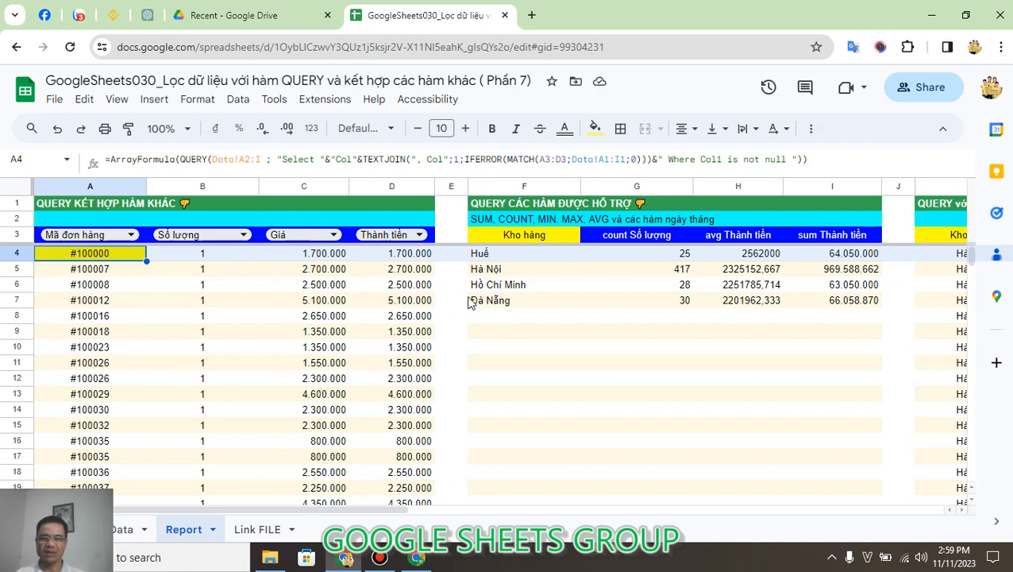
left_click(548, 236)
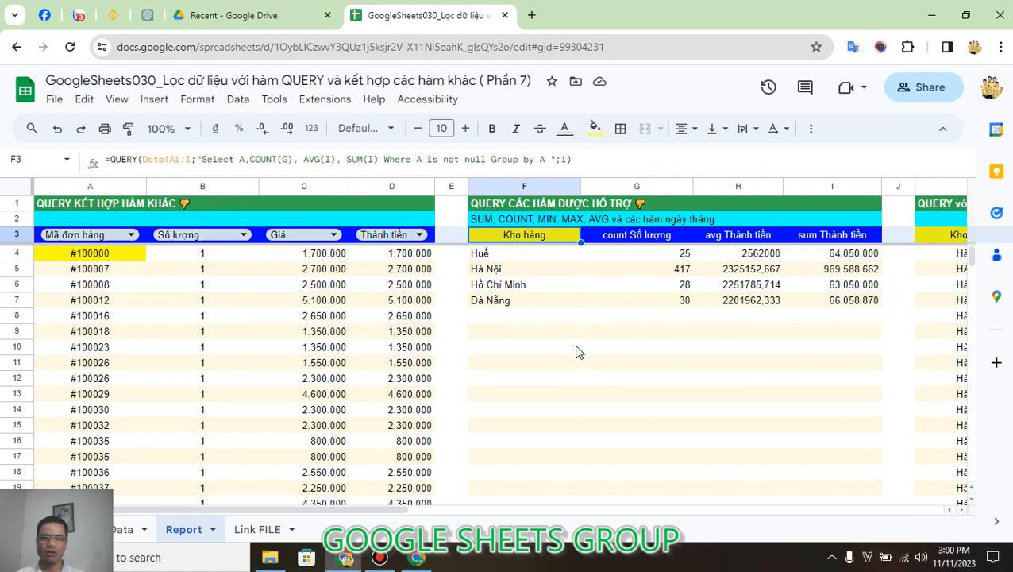
left_click(250, 160)
double_click(278, 159)
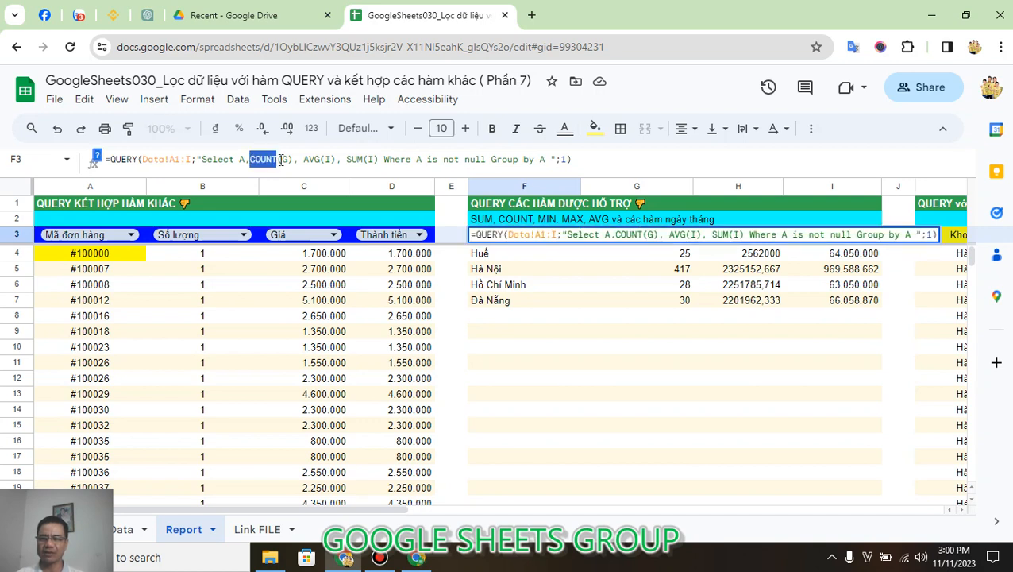
left_click(281, 159)
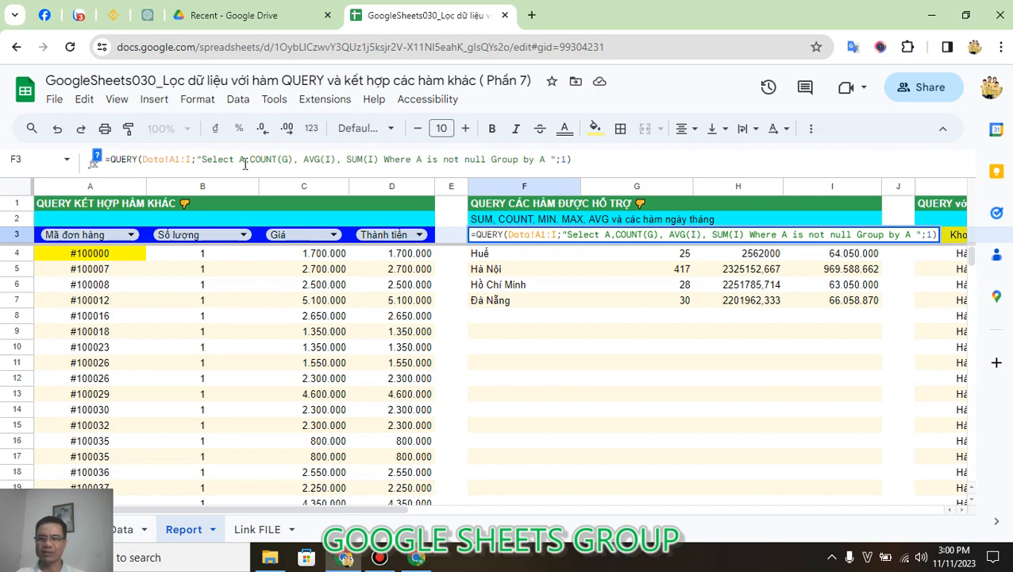
left_click(529, 234)
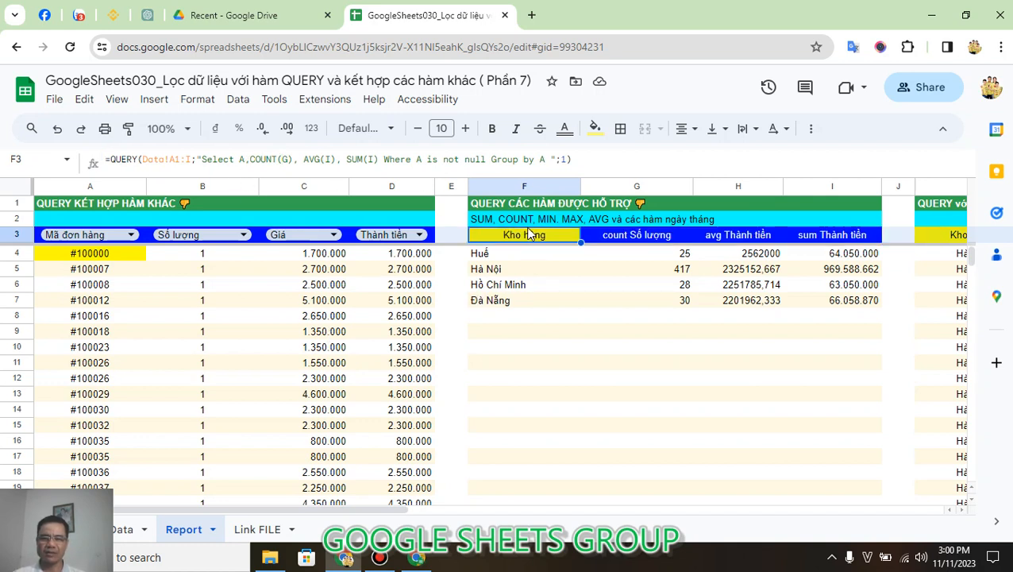
Check the supported-functions note in F2 against the COUNT function in F3's QUERY formula
double_click(529, 231)
key("Escape")
left_click(499, 219)
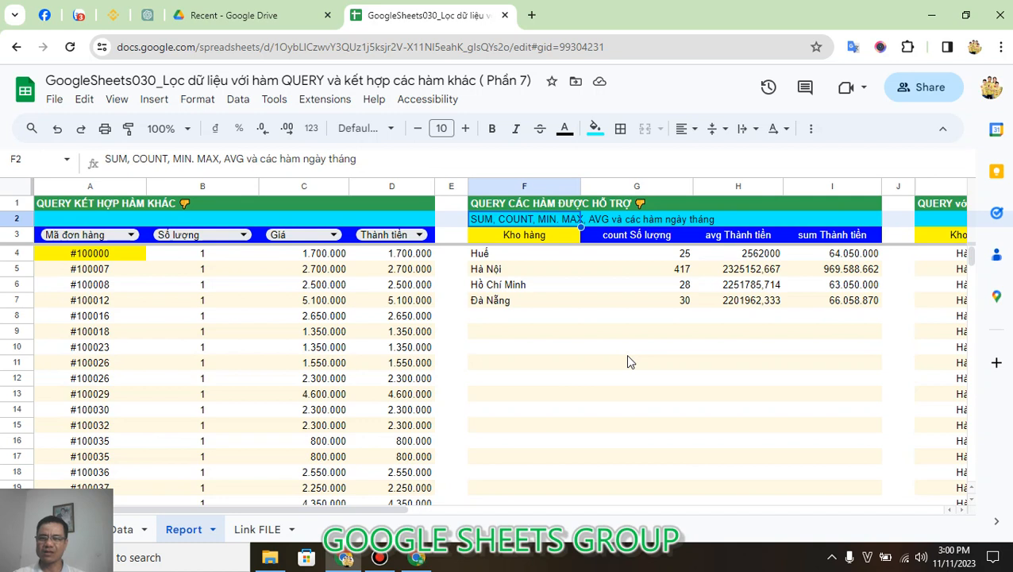
left_click(531, 235)
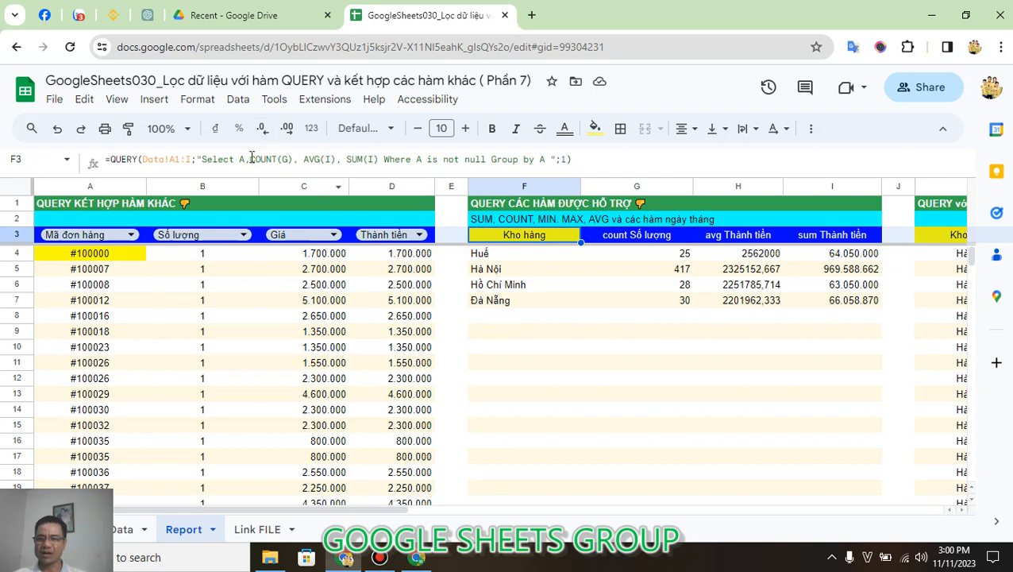
left_click_drag(251, 159, 279, 159)
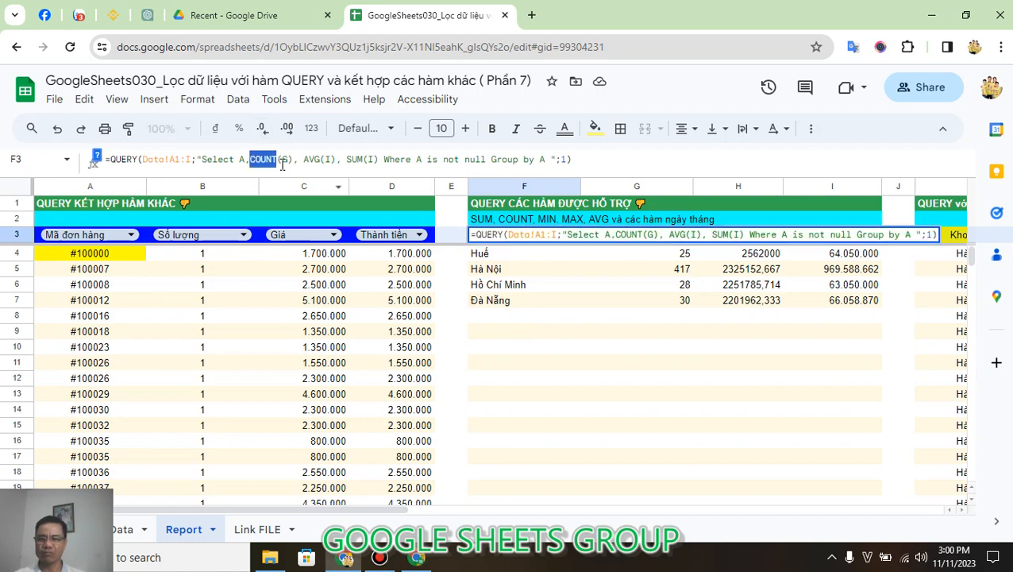
key("Escape")
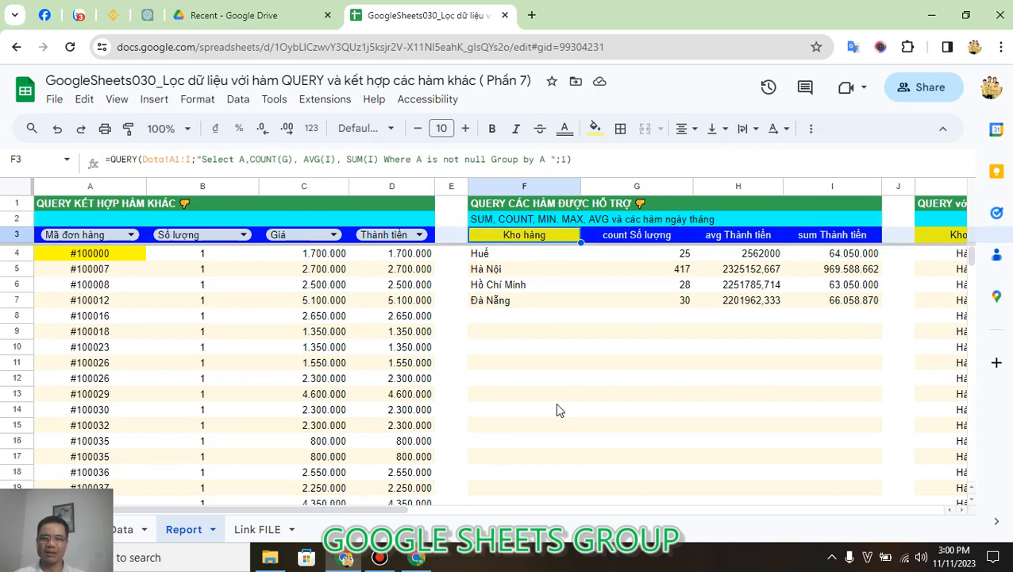
Examine the G * H and G*(H*.95) calculations in K3's QUERY formula in the arithmetic section
left_click_drag(397, 508, 659, 486)
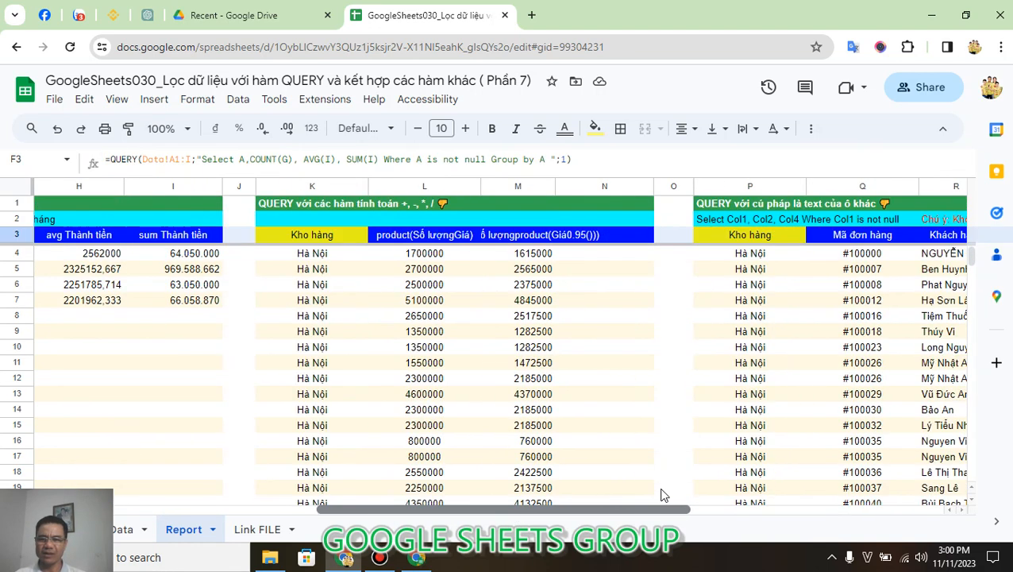
left_click(331, 238)
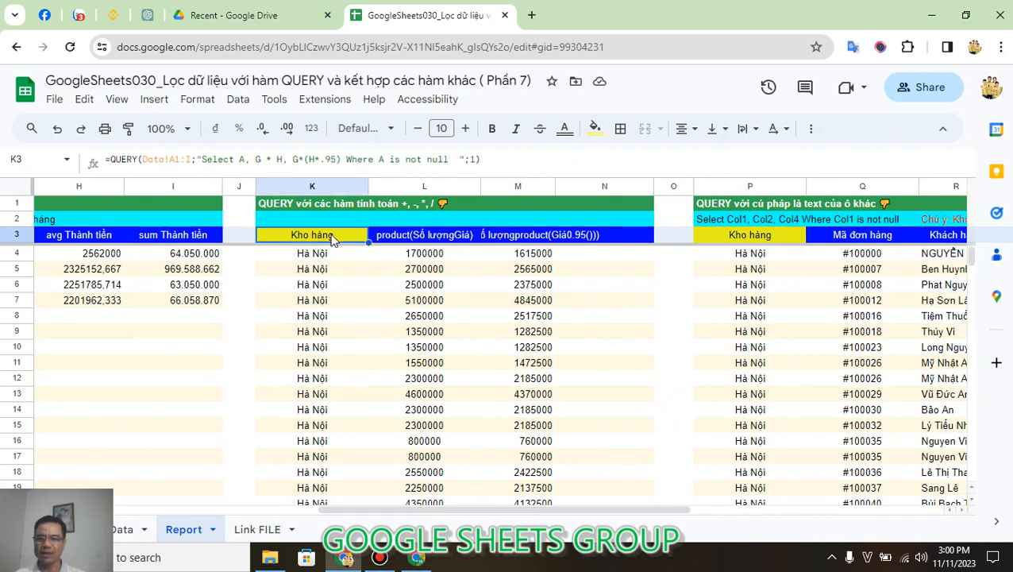
left_click(268, 160)
double_click(267, 159)
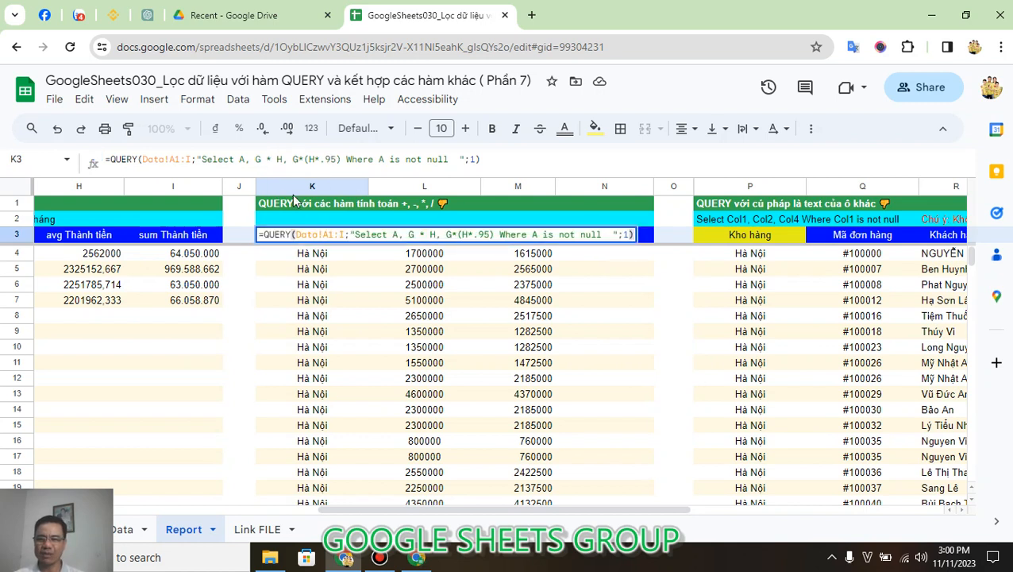
left_click(260, 159)
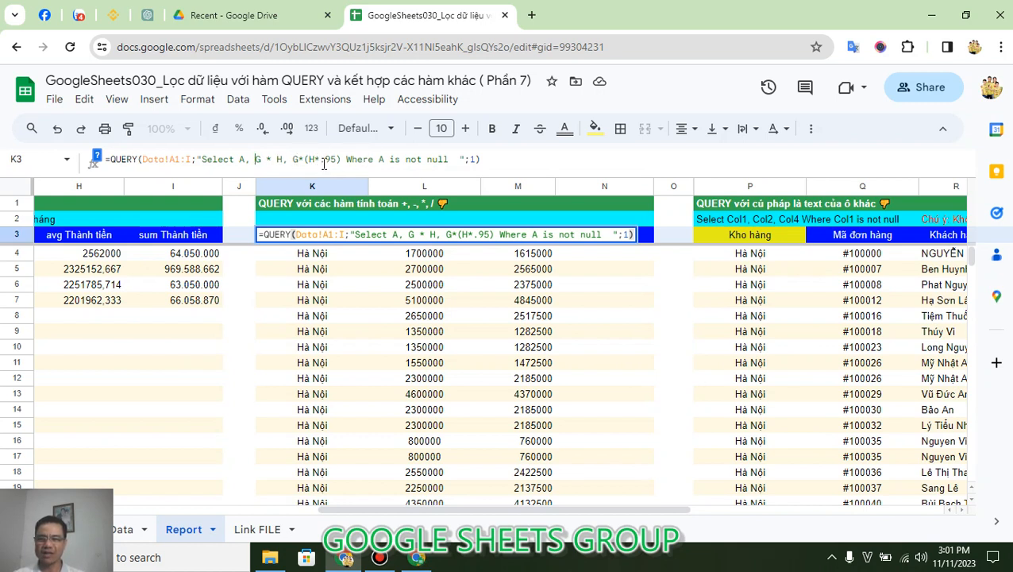
key("Escape")
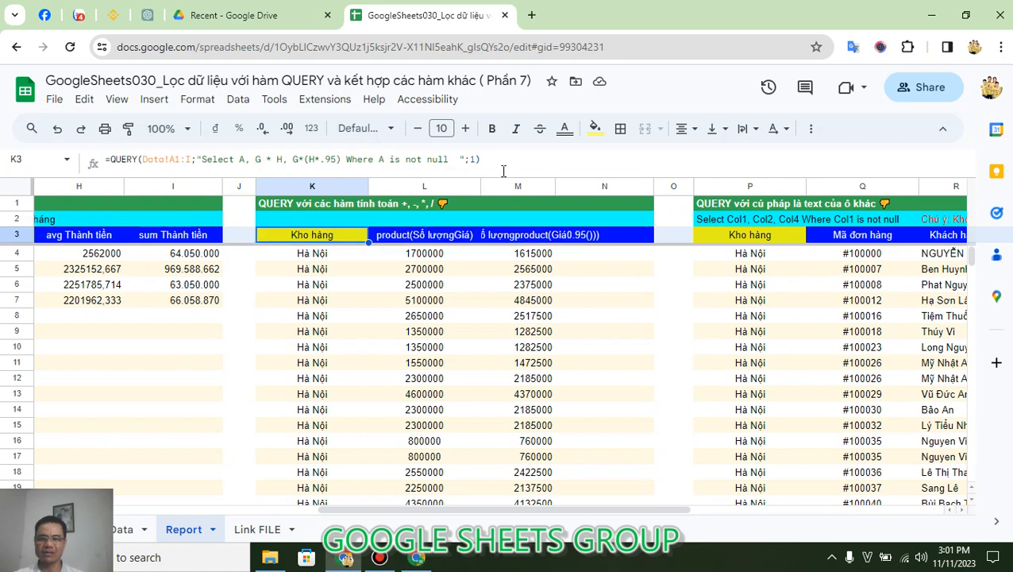
key("F2")
key("Escape")
Compare the calculated product in L4 with the discounted product in M4
left_click(420, 259)
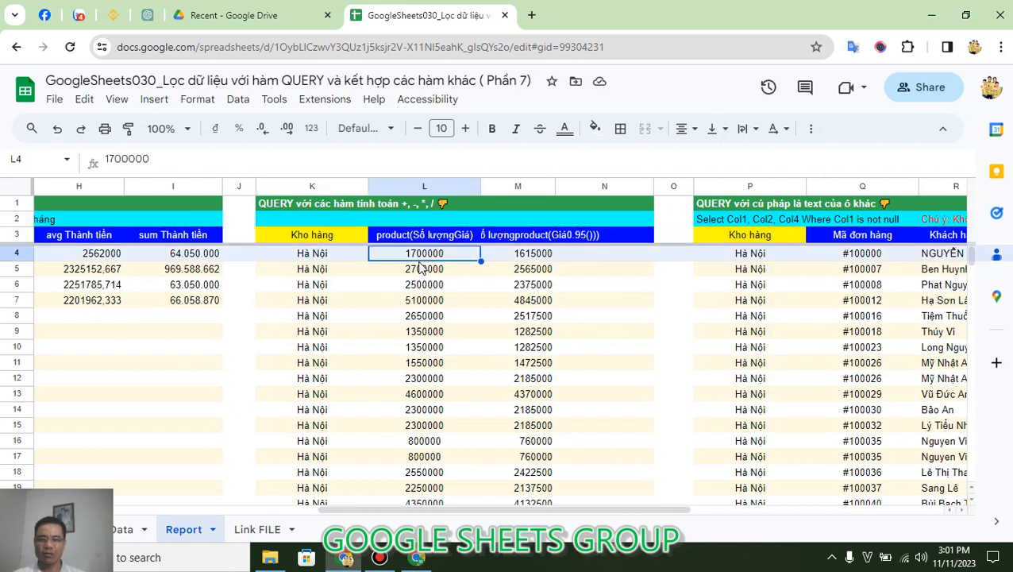
left_click(532, 261)
left_click(419, 256)
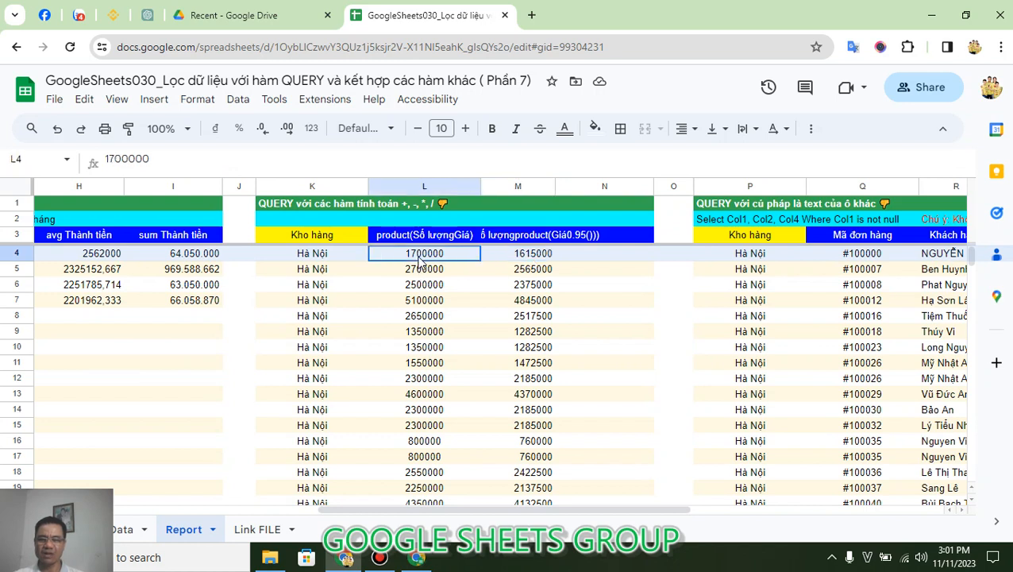
Try 95% as the multiplier of H in K3's QUERY formula and enter it
left_click(343, 238)
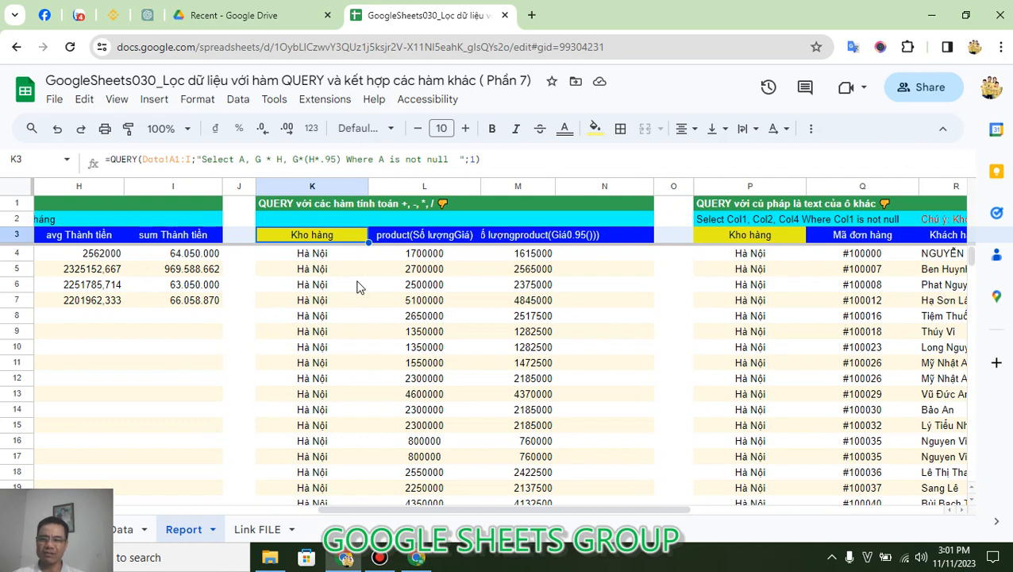
left_click(321, 159)
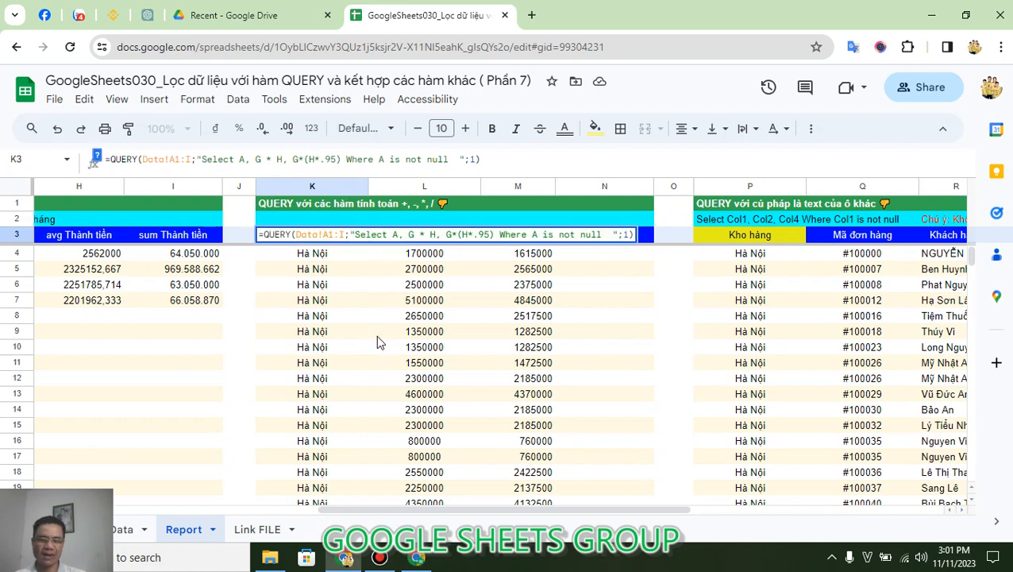
type("0")
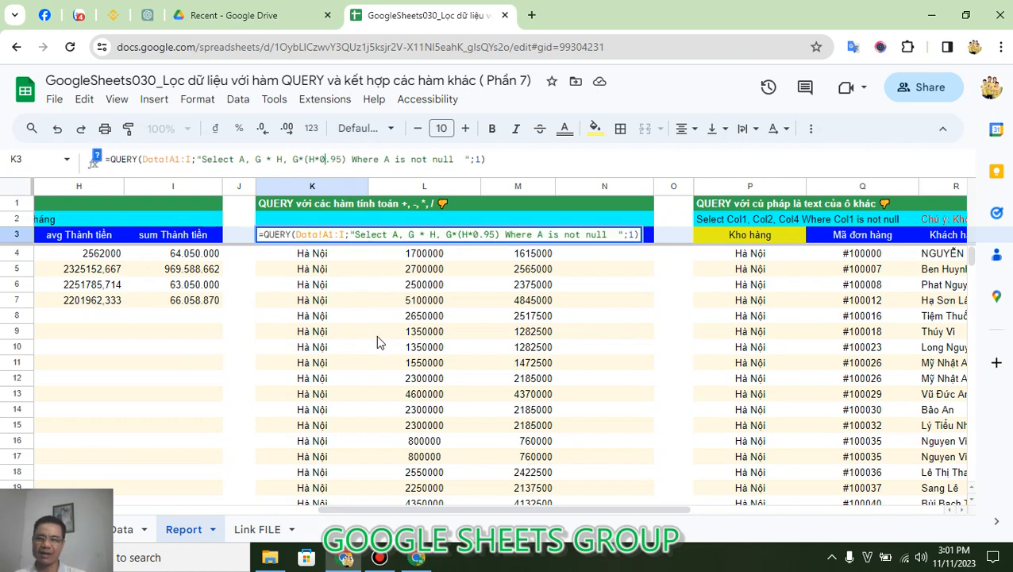
key("Right")
key("Right")
key("Right")
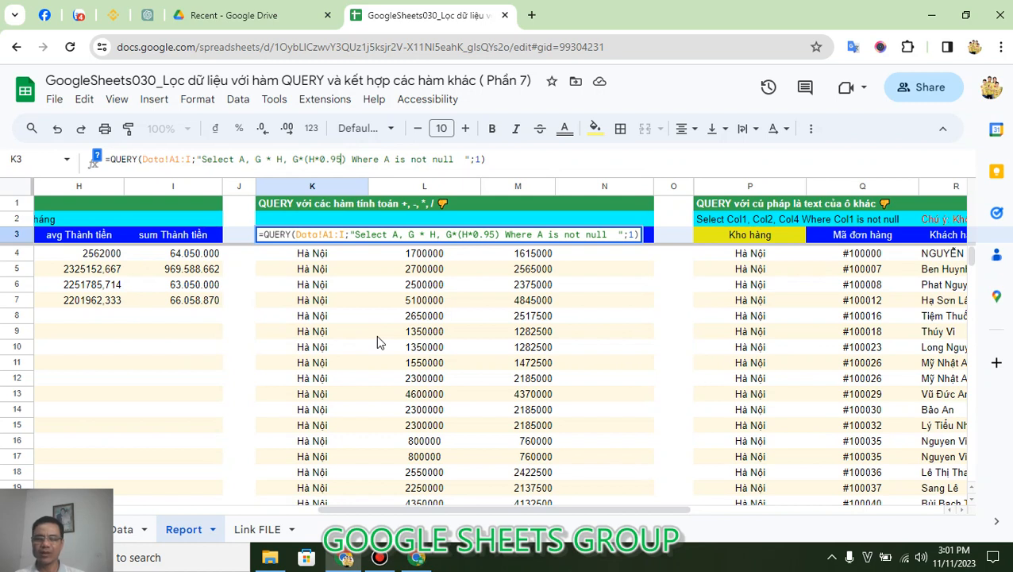
key("Left")
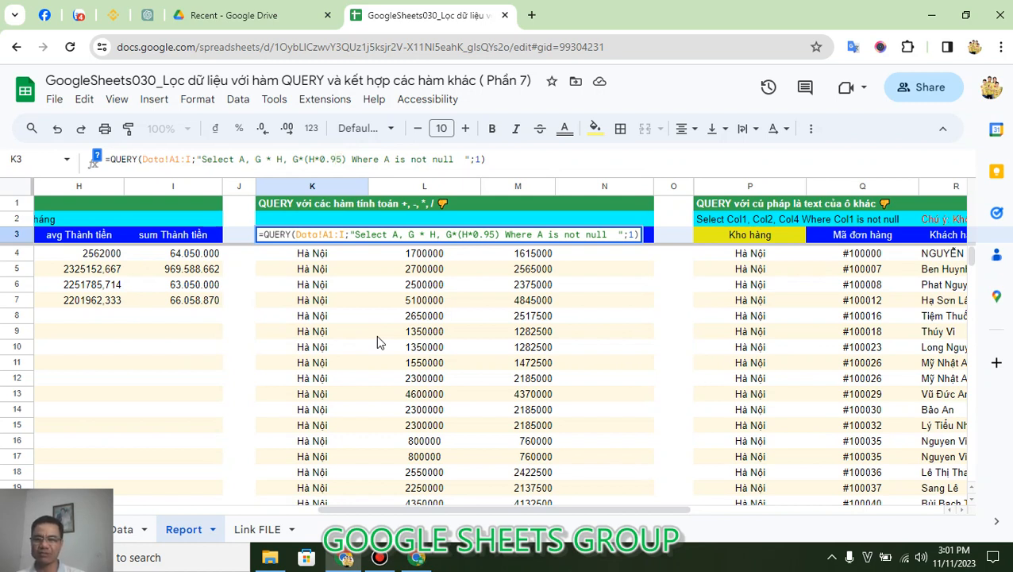
key("BackSpace")
key("BackSpace")
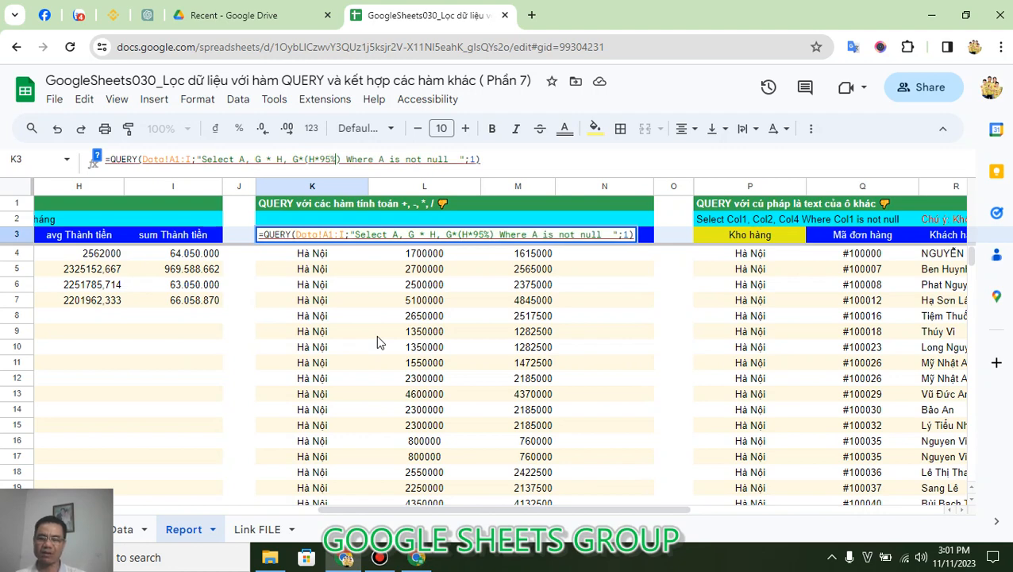
key("Return")
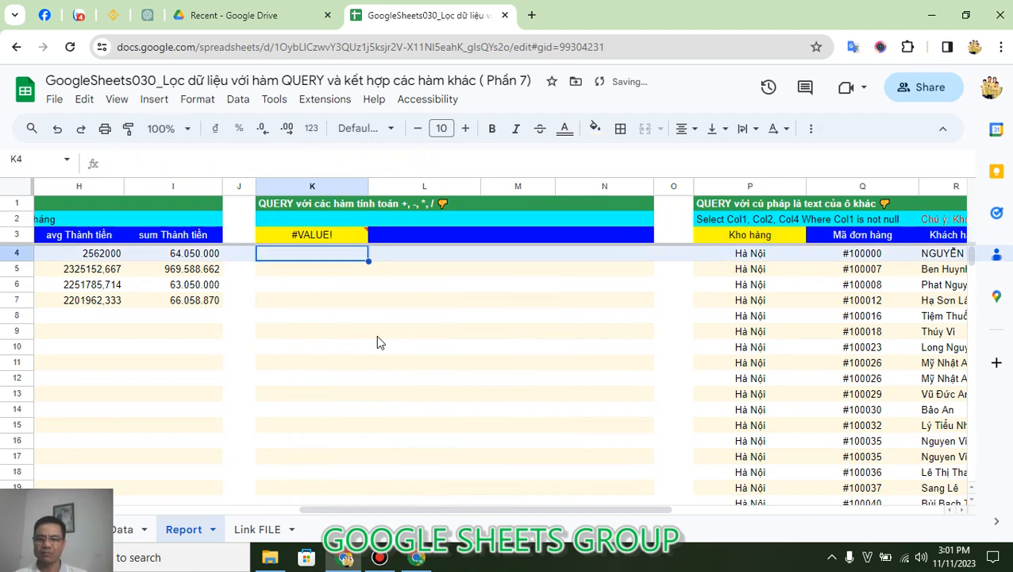
Replace 95% with the decimal 0.95 in K3's QUERY formula and enter it
key("Up")
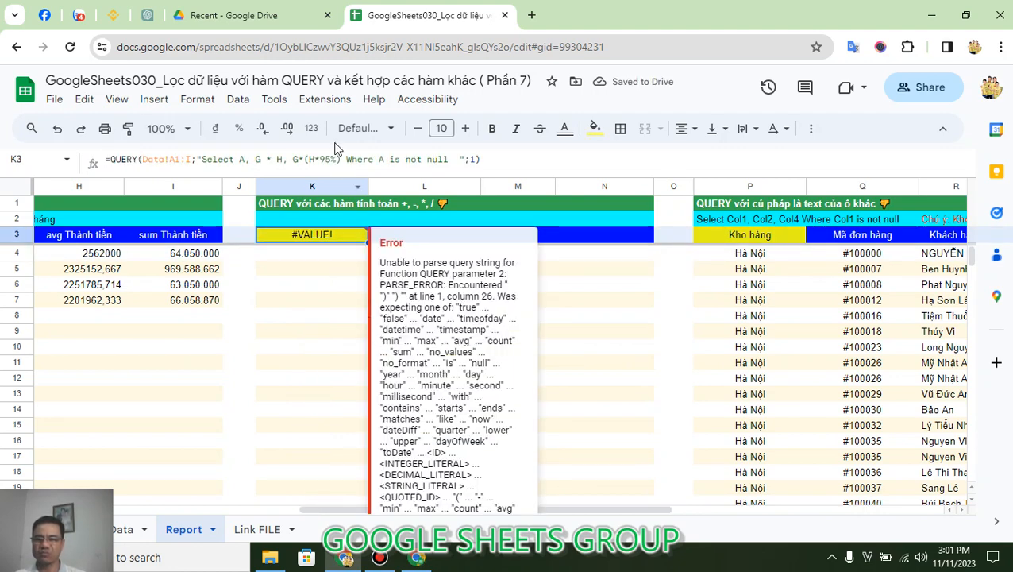
left_click(339, 159)
key("BackSpace")
key("Left")
key("Left")
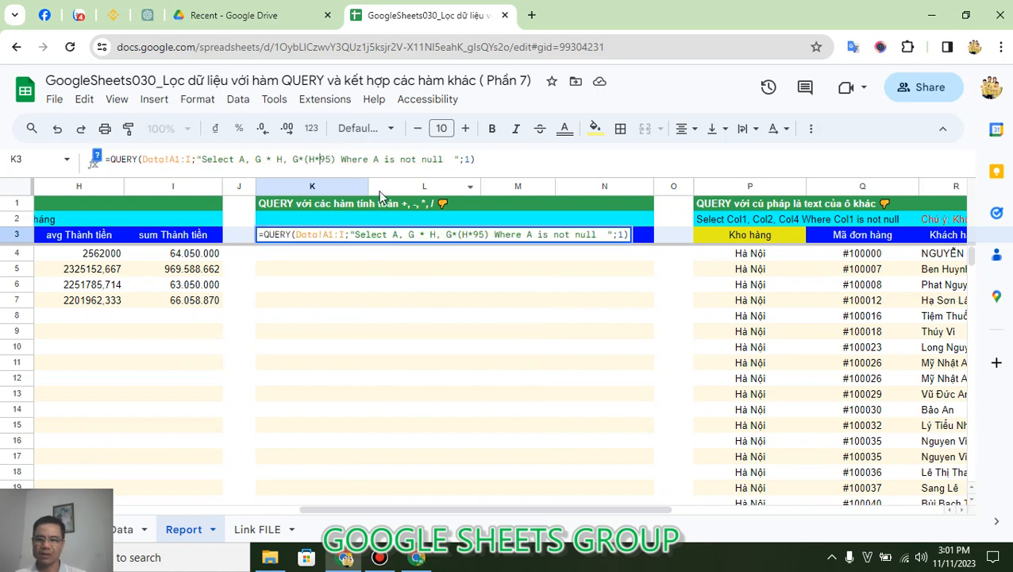
type("0.")
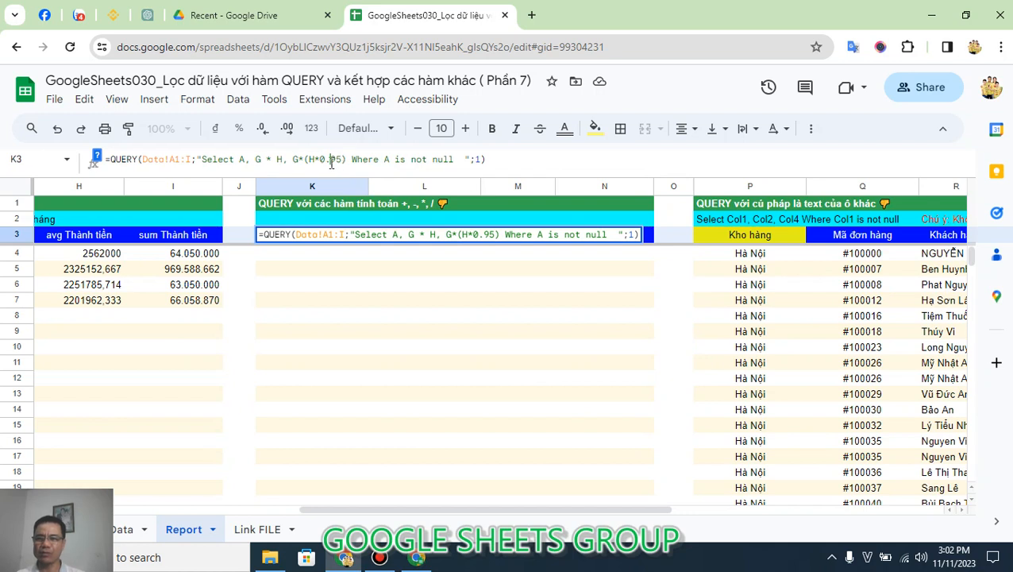
left_click_drag(331, 160, 327, 160)
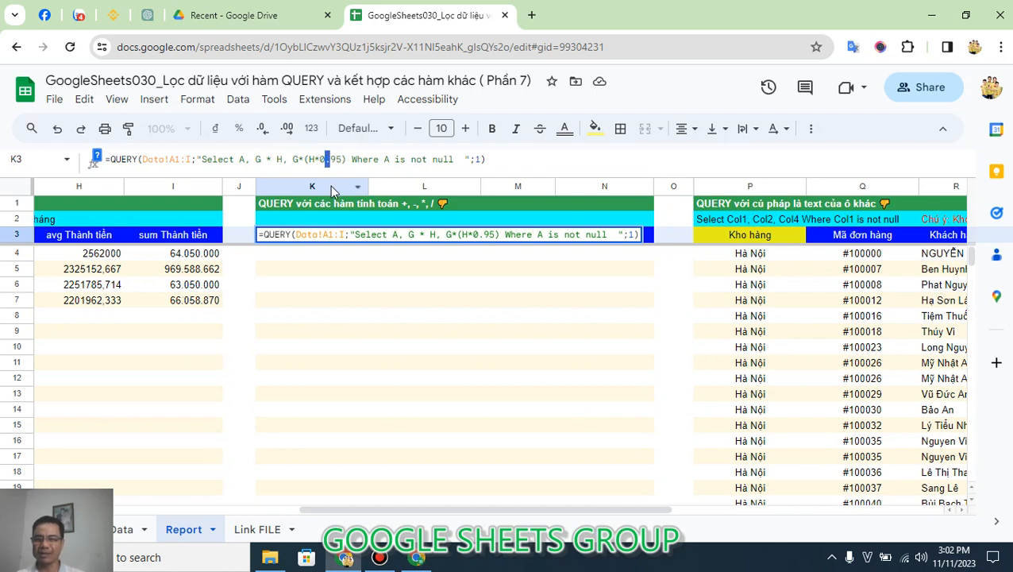
left_click(345, 158)
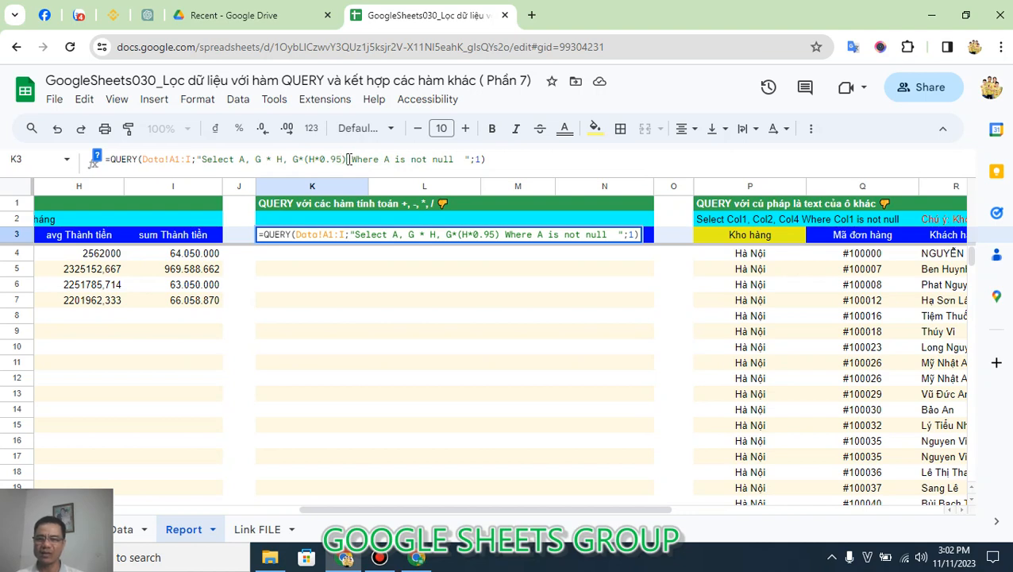
left_click(498, 154)
key("Return")
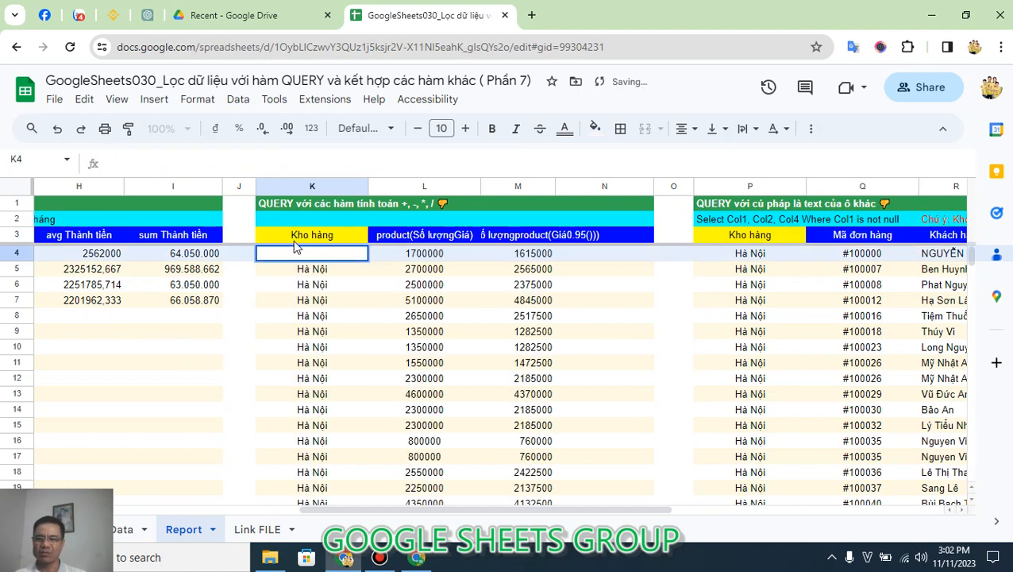
Shorten the multiplier in K3's QUERY formula to .95 and enter it
left_click(302, 237)
double_click(301, 232)
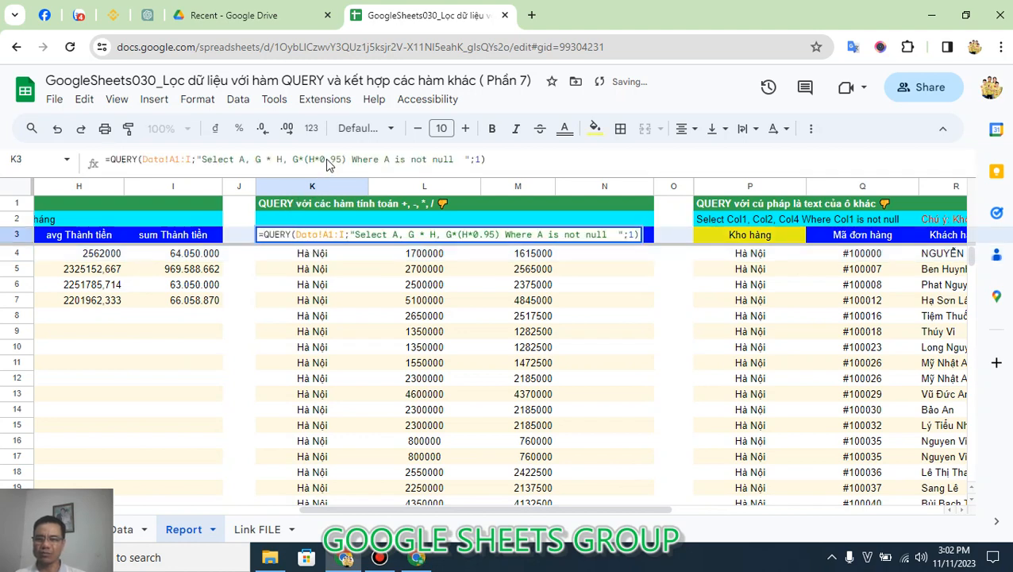
key("BackSpace")
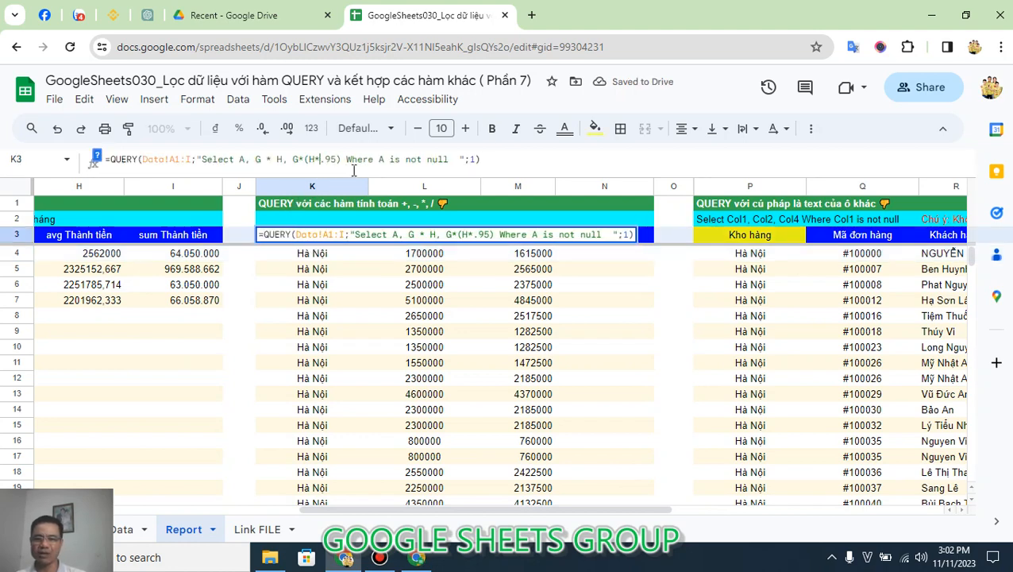
key("Return")
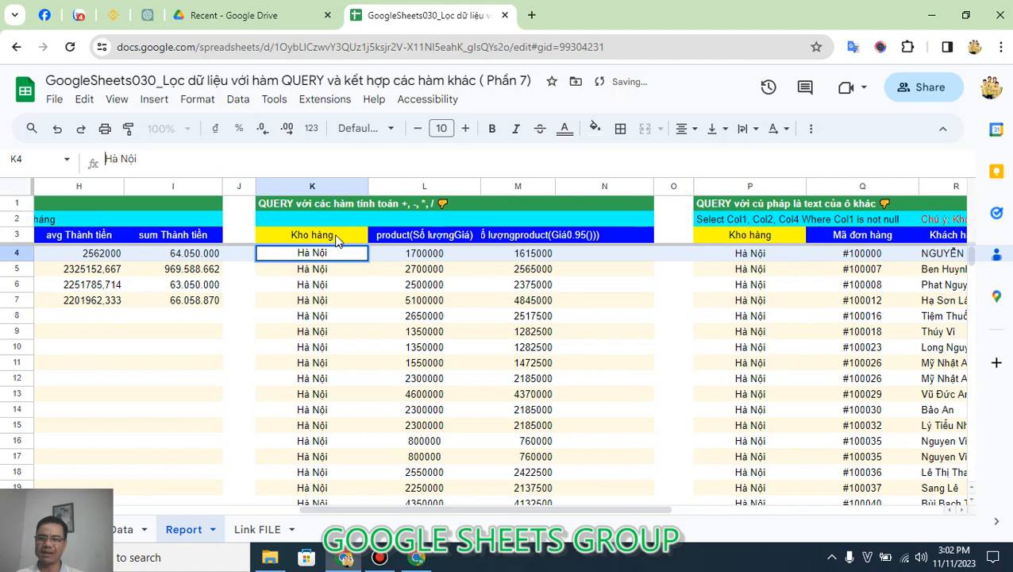
Recheck K3's G*(H*.95) formula and bring the section on QUERY syntax taken from another cell's text into view
left_click(337, 239)
double_click(337, 238)
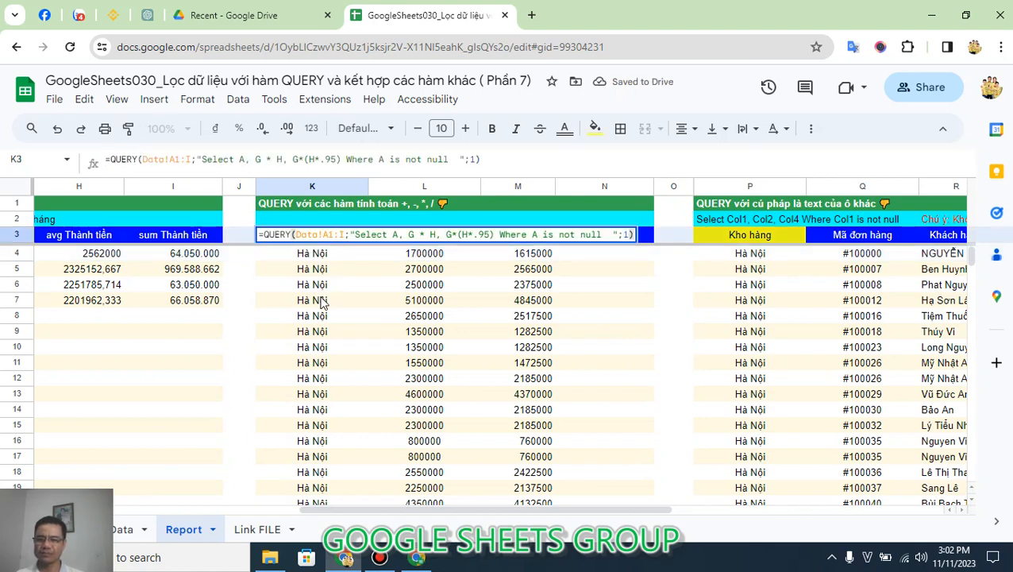
key("Escape")
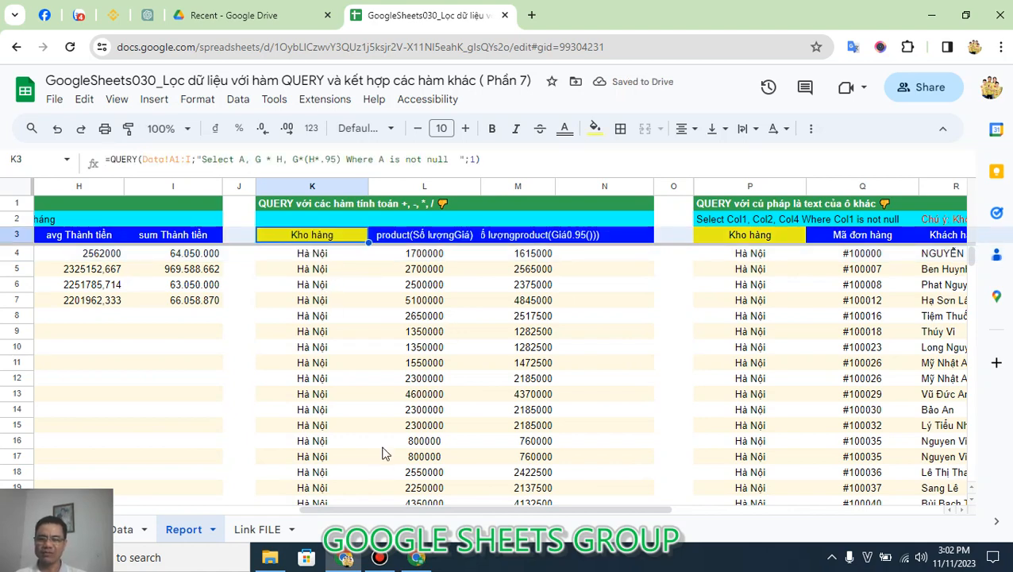
left_click_drag(419, 514, 667, 516)
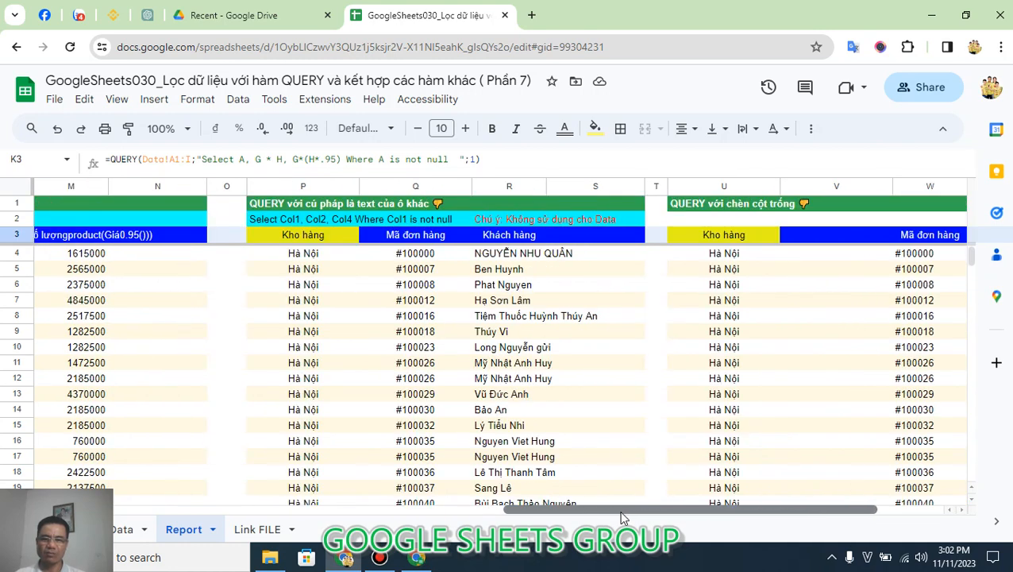
Add Col6 after Col4 in the Select text in P2, which P3's QUERY formula takes as its query
left_click(341, 237)
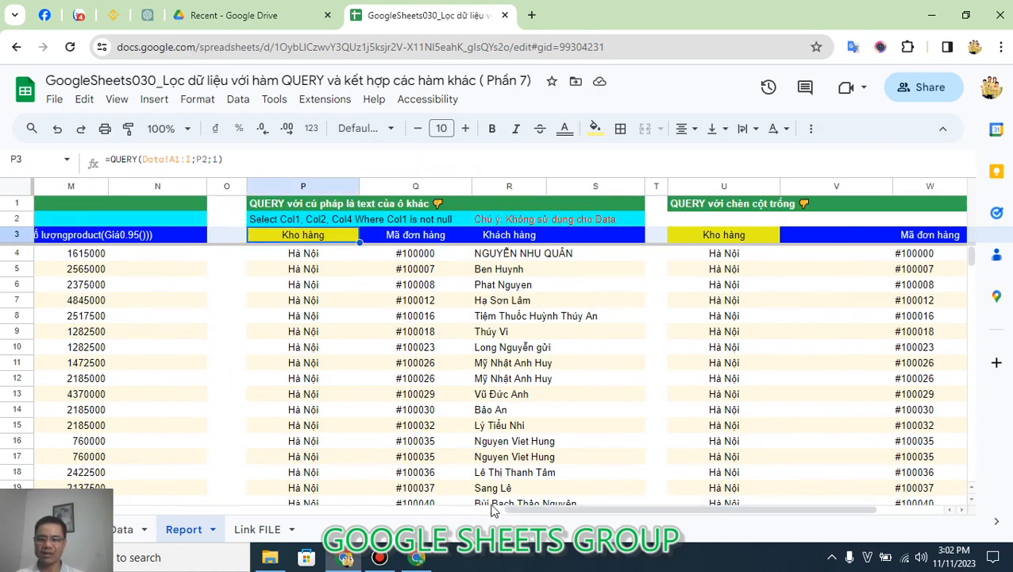
left_click_drag(545, 502, 515, 506)
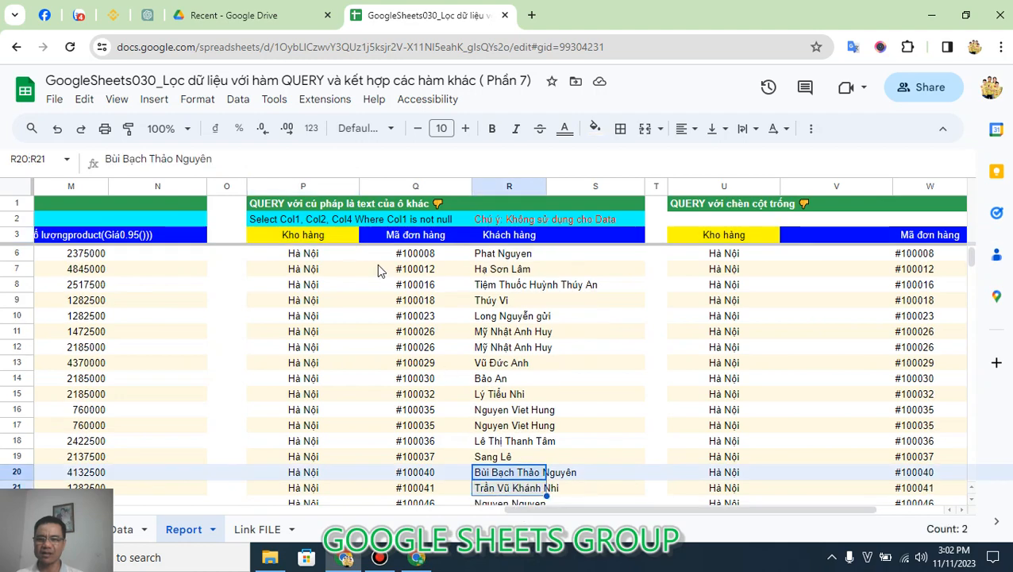
left_click(318, 239)
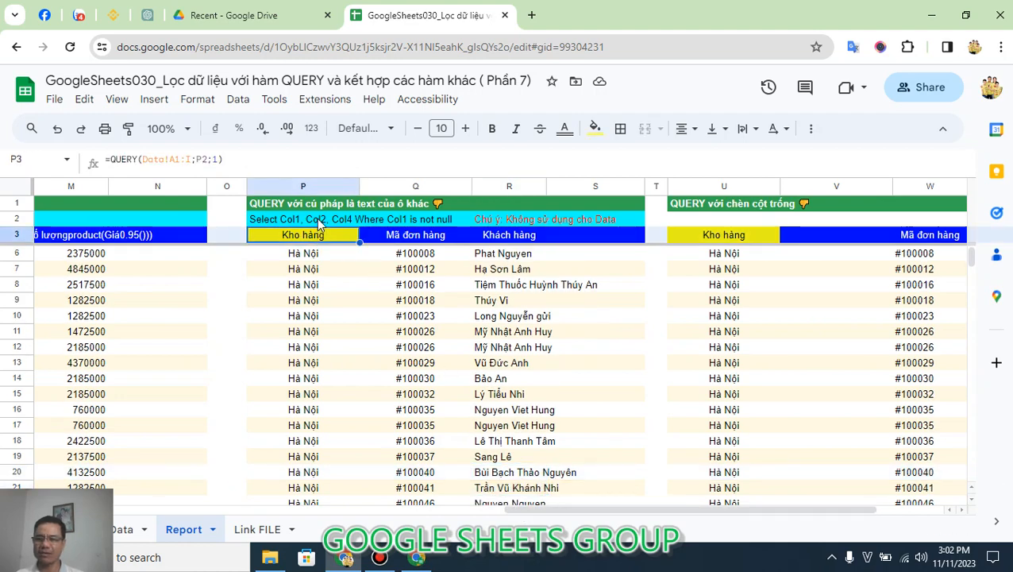
left_click(320, 221)
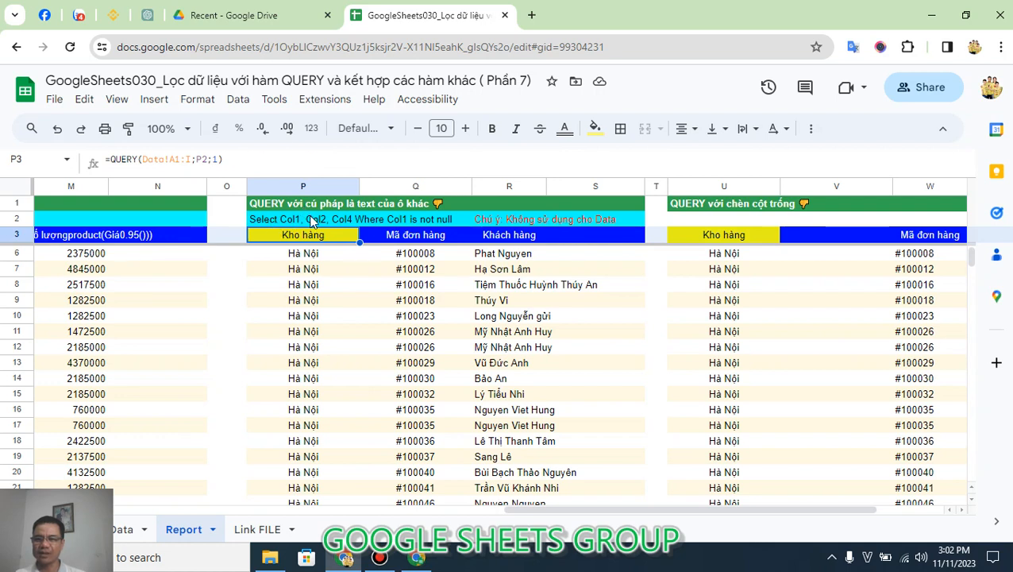
left_click(212, 158)
type(", C")
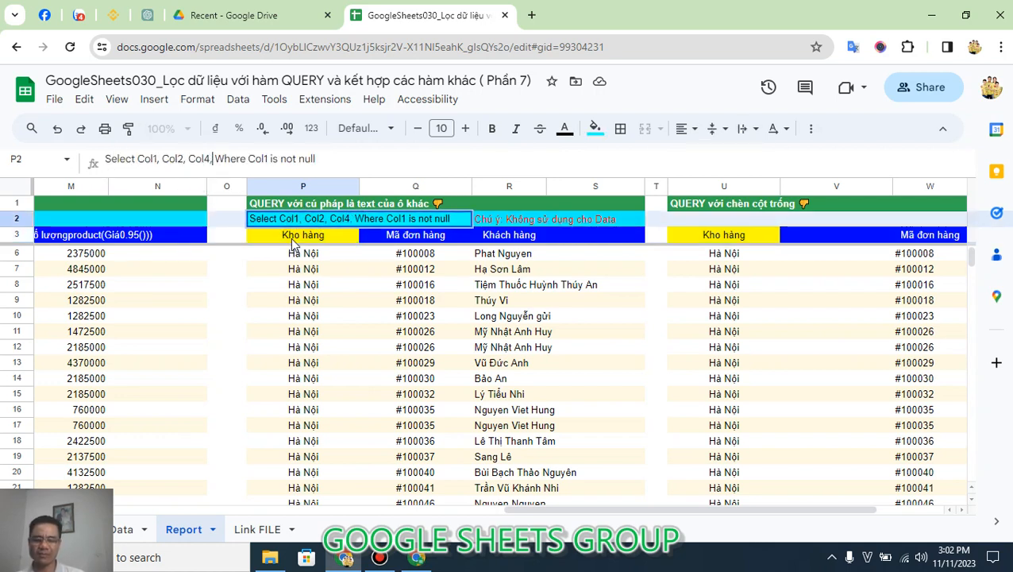
type("ol6")
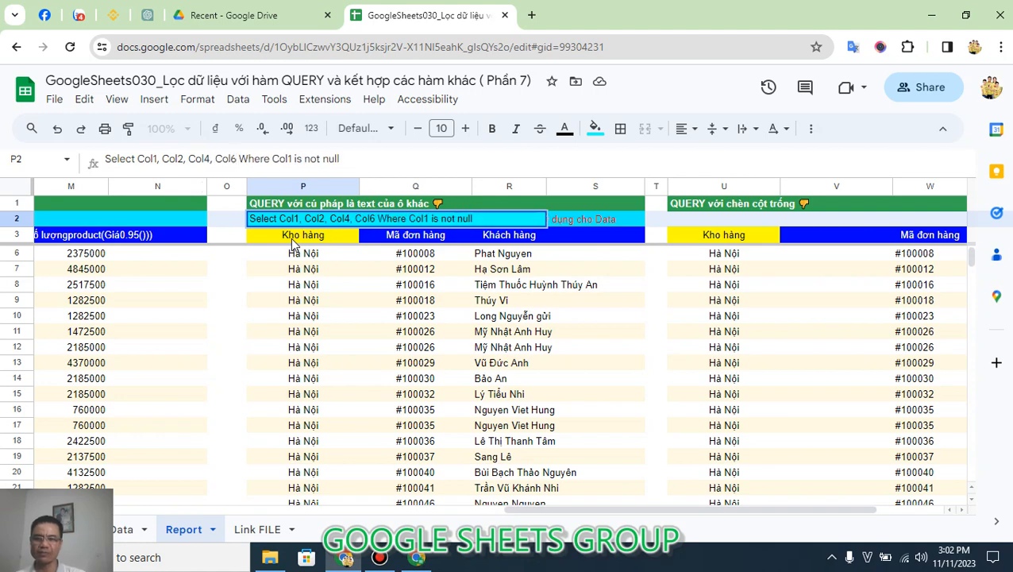
key("Return")
Examine P3's QUERY formula, its Data!A1:I range and its P2 reference, against the query text stored in P2
double_click(294, 238)
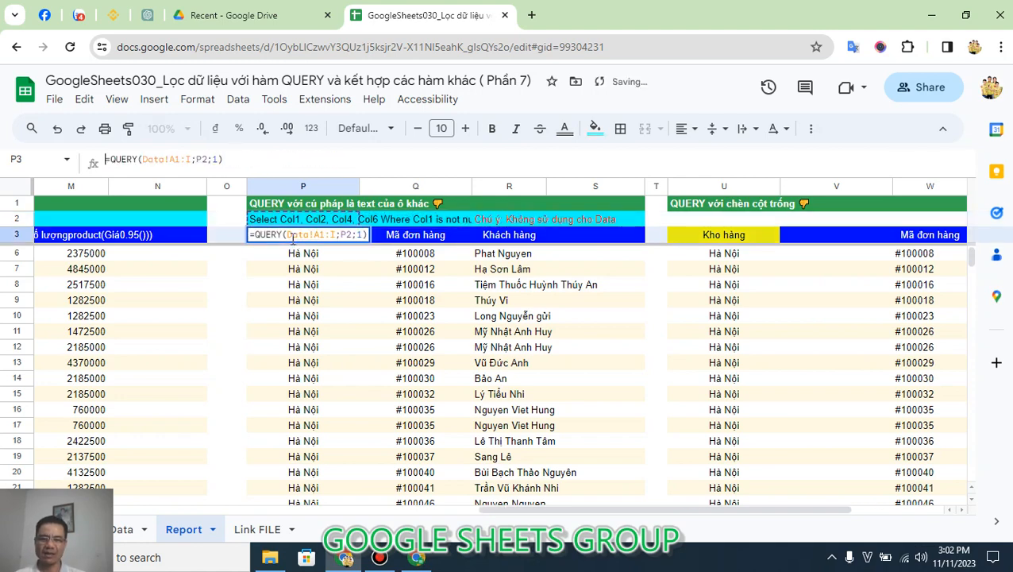
key("Escape")
key("Up")
key("F2")
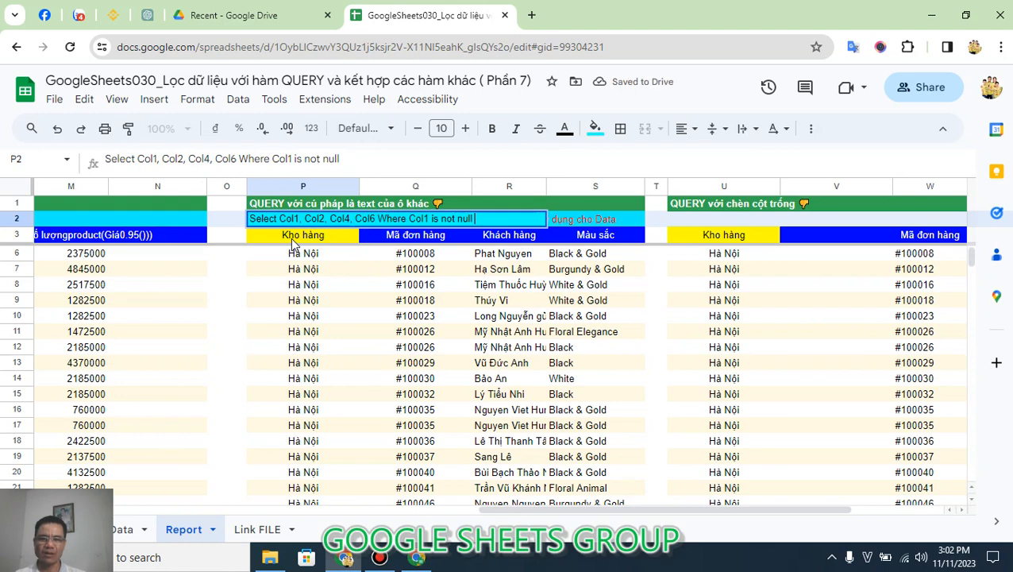
key("Escape")
left_click(292, 241)
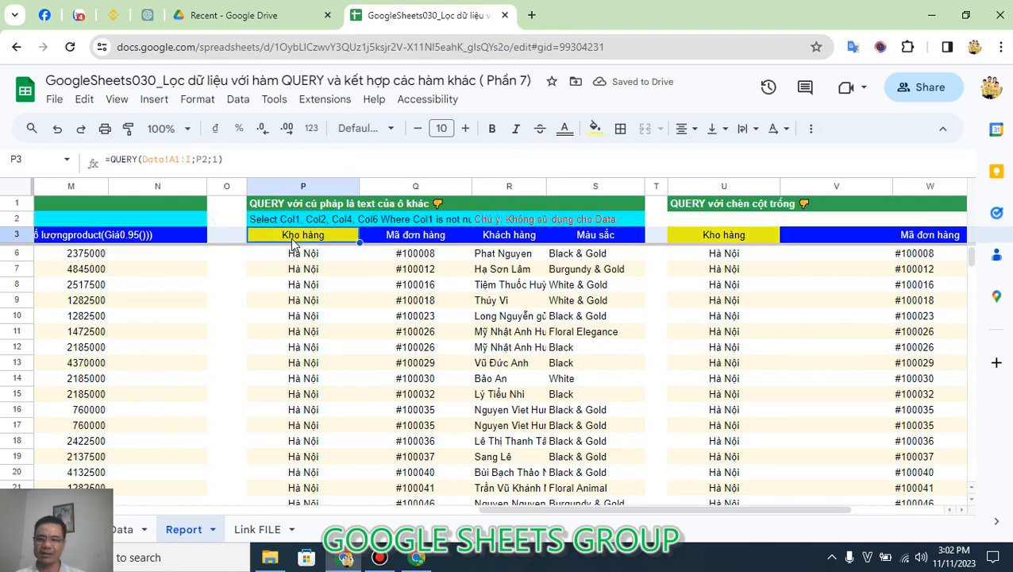
left_click(197, 159)
double_click(201, 158)
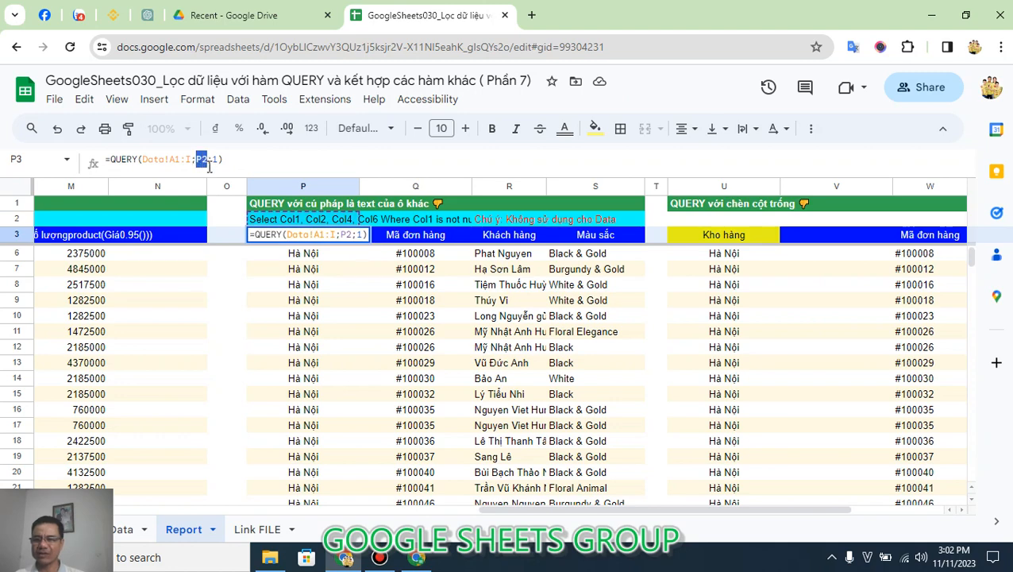
left_click_drag(167, 158, 144, 151)
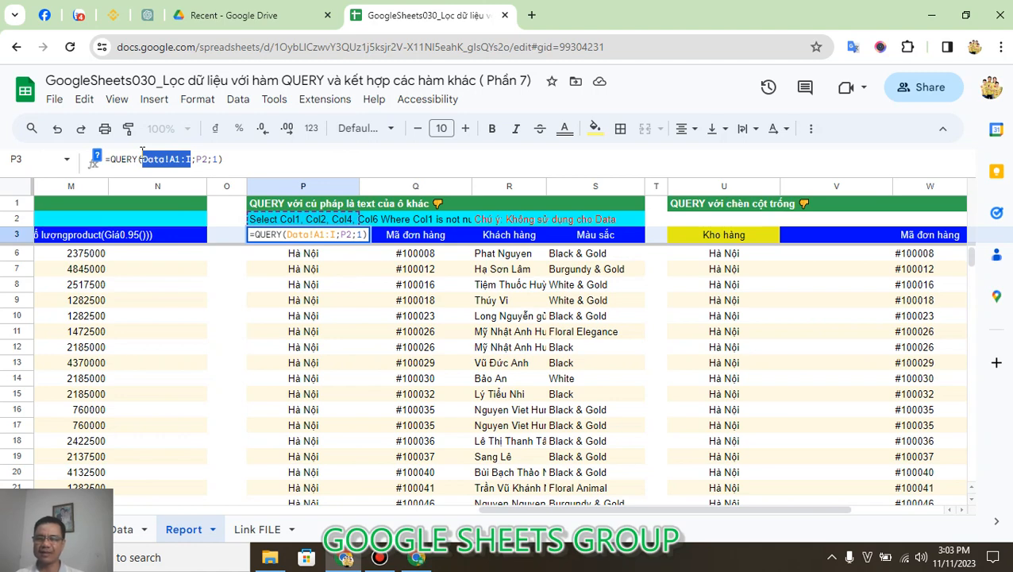
left_click_drag(195, 160, 205, 160)
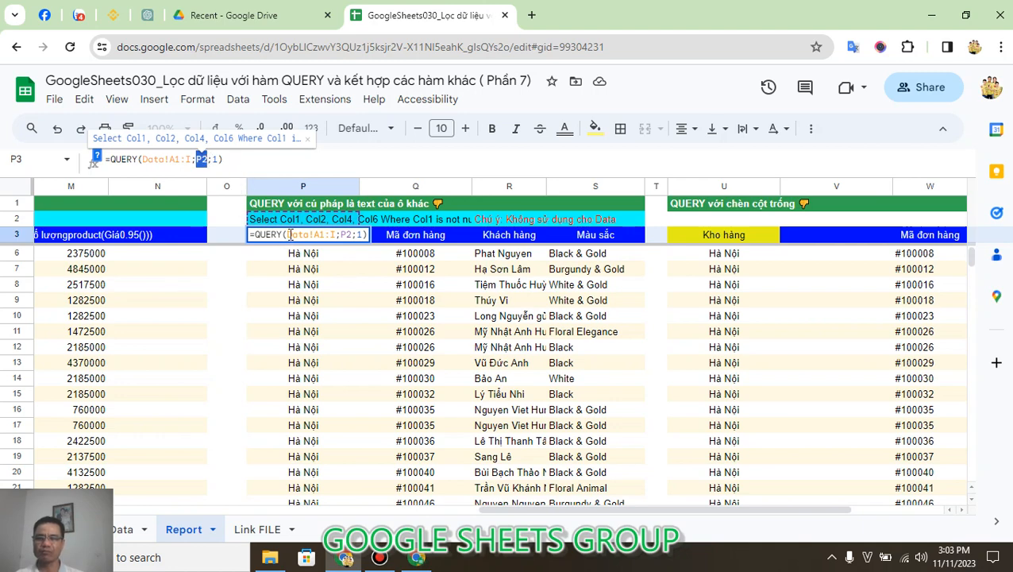
key("Escape")
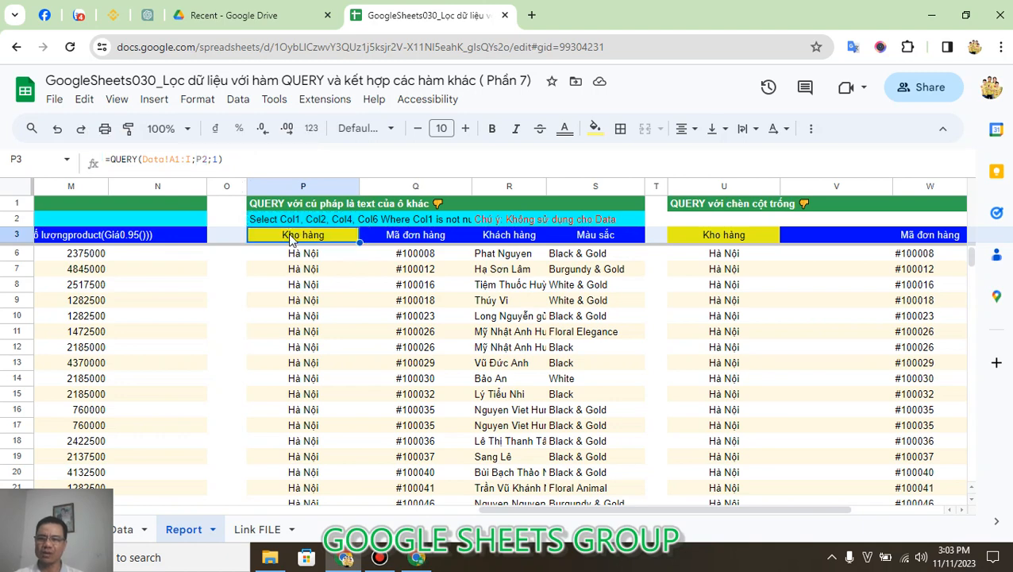
double_click(291, 236)
key("Escape")
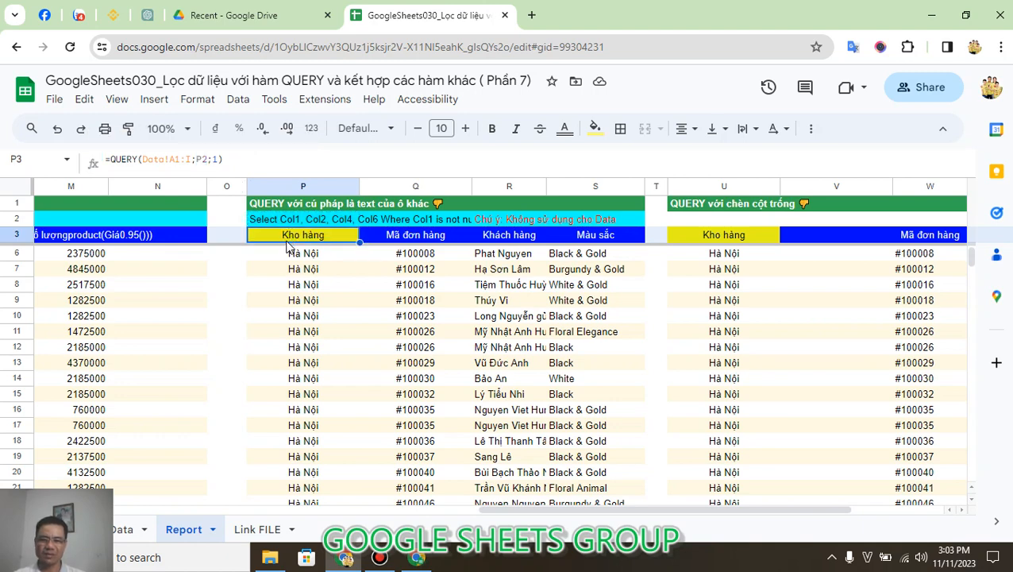
left_click(279, 218)
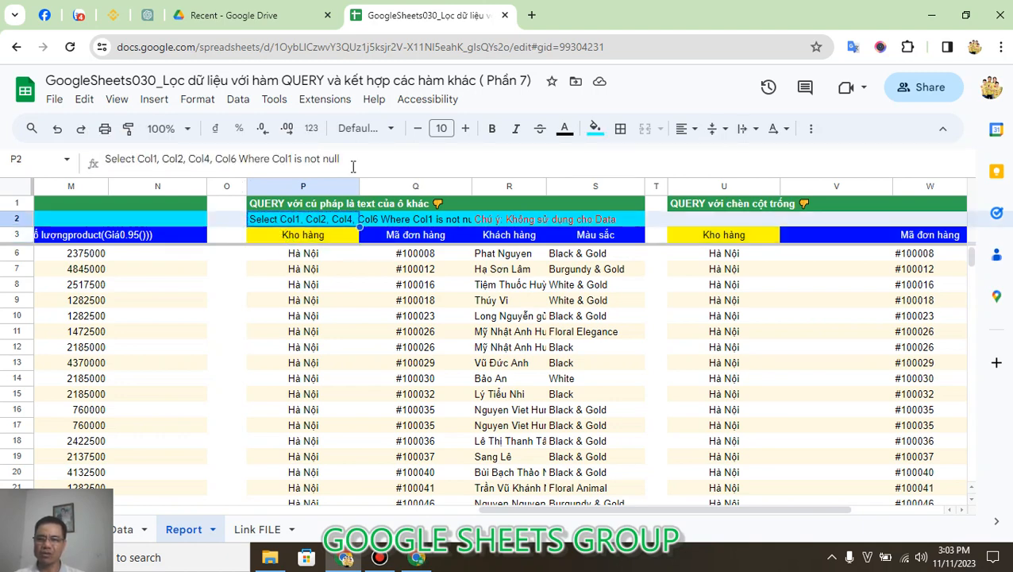
left_click(319, 238)
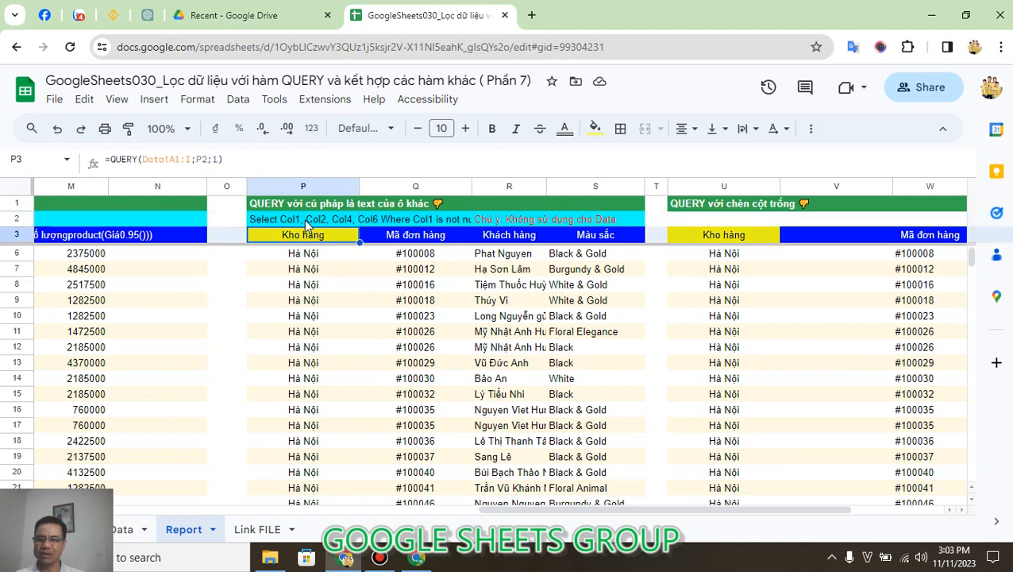
left_click(305, 220)
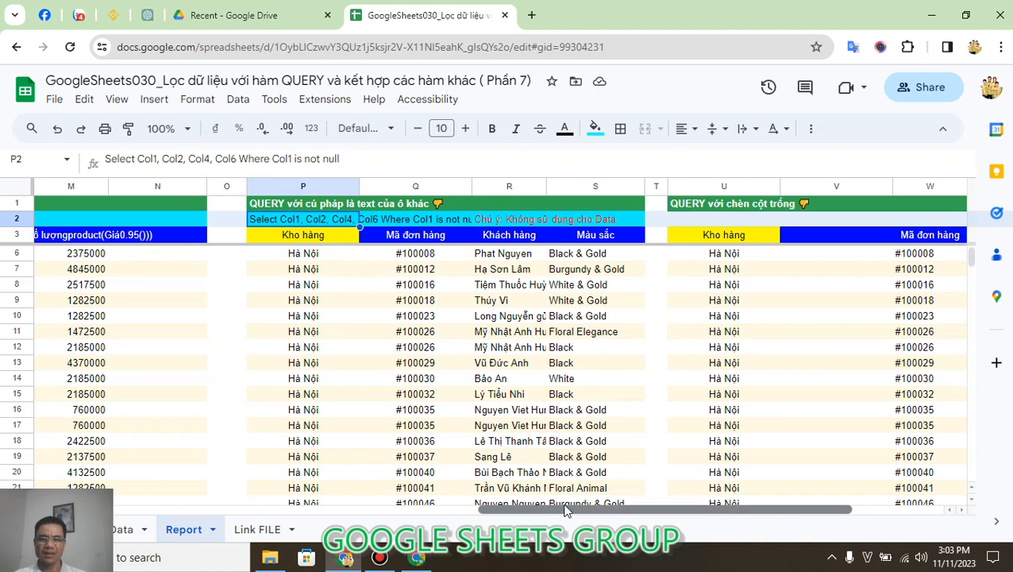
Examine the quoted blank-column placeholders after Col1 and Col2 in U3's QUERY formula, in the section on inserting empty columns
left_click_drag(604, 509, 697, 501)
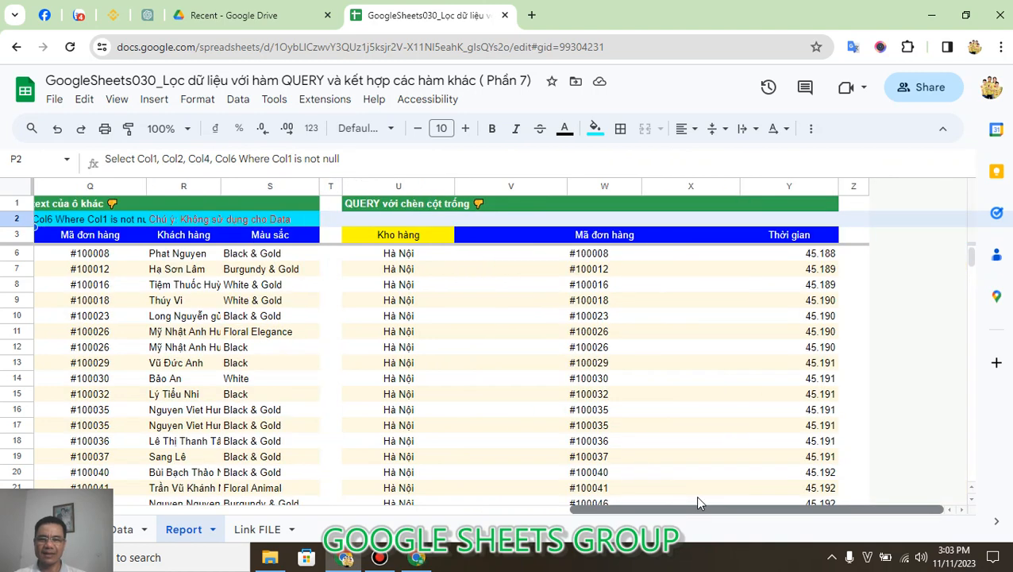
left_click(409, 237)
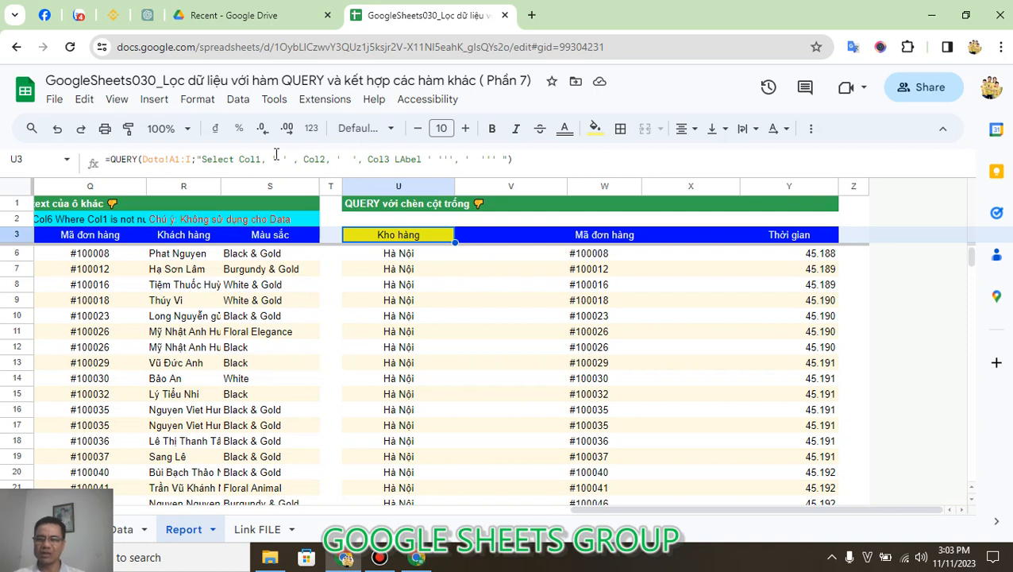
left_click(275, 157)
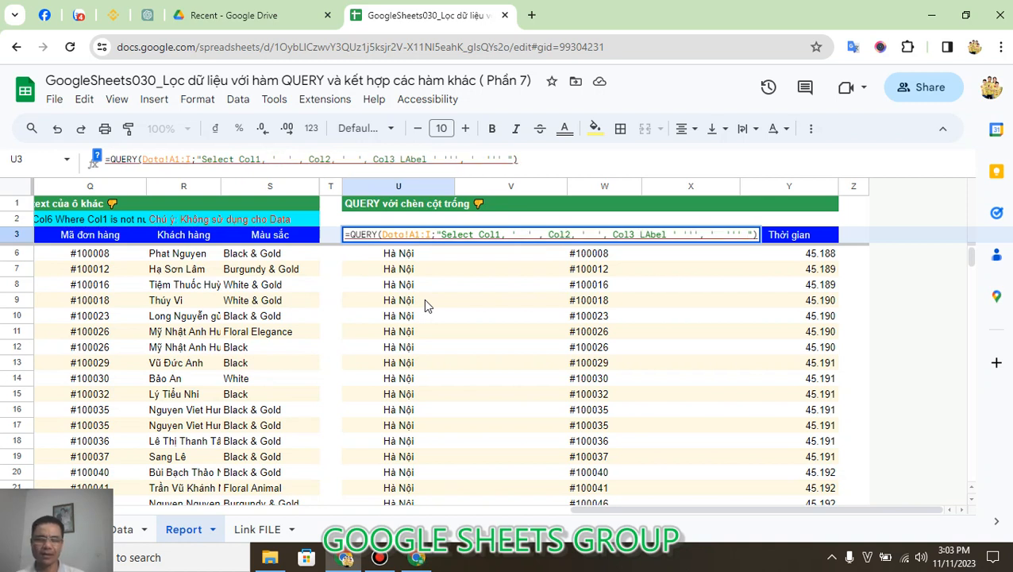
key("BackSpace")
key("Right")
key("Right")
key("Right")
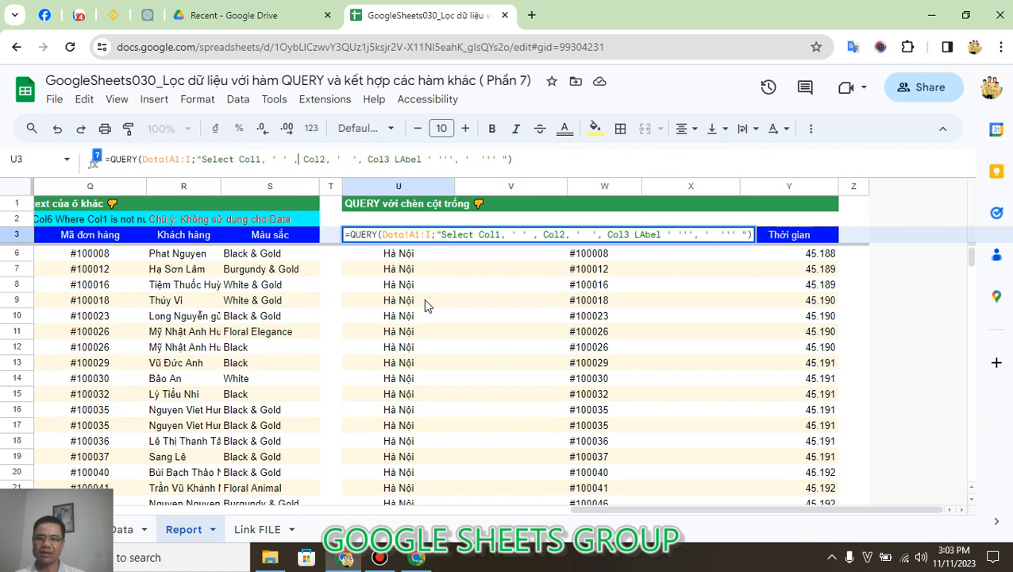
key("Right")
key("Right")
key("Right")
key("Right")
key("Right")
key("Right")
key("Right")
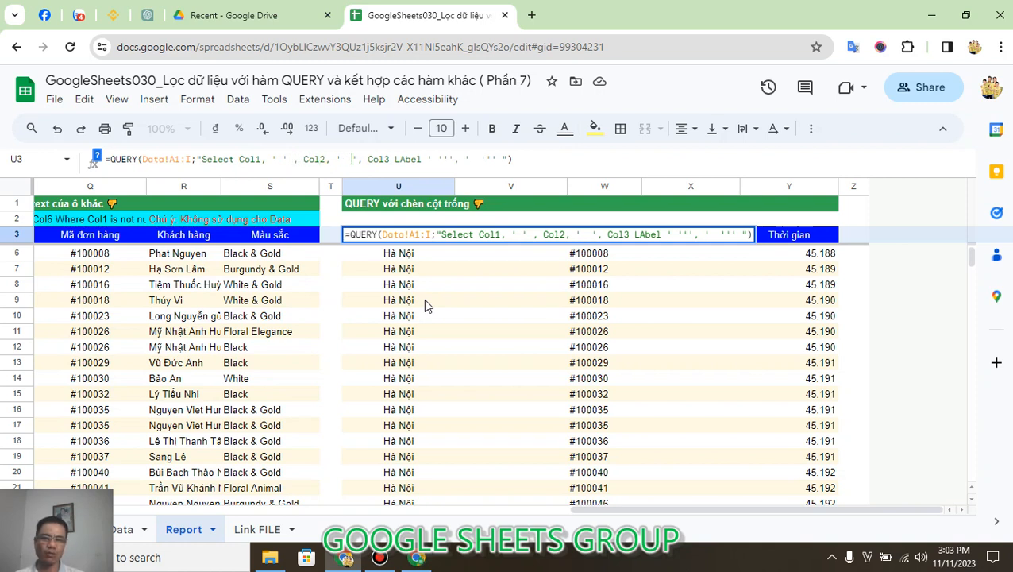
key("Left")
key("Left")
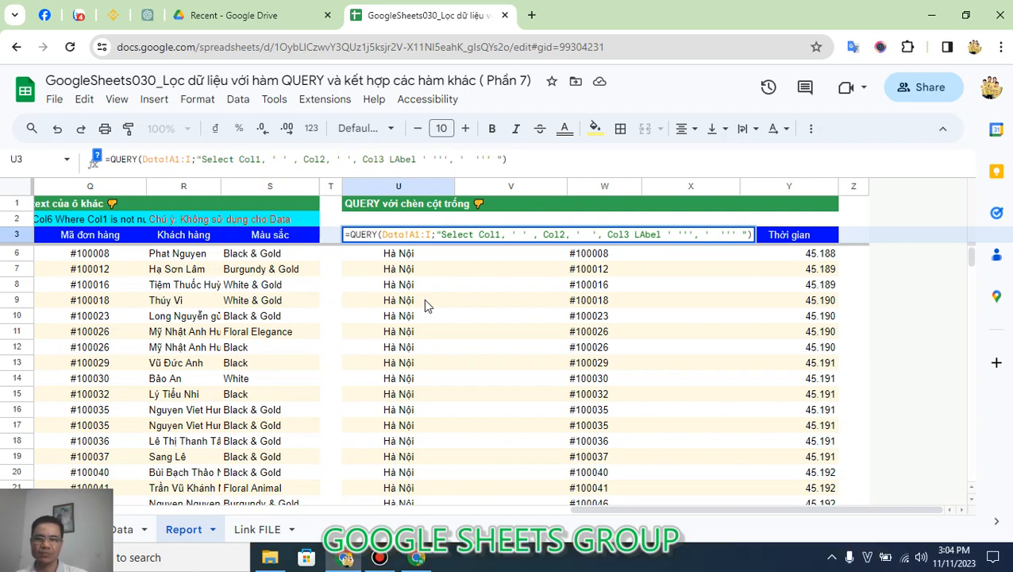
key("Delete")
key("Delete")
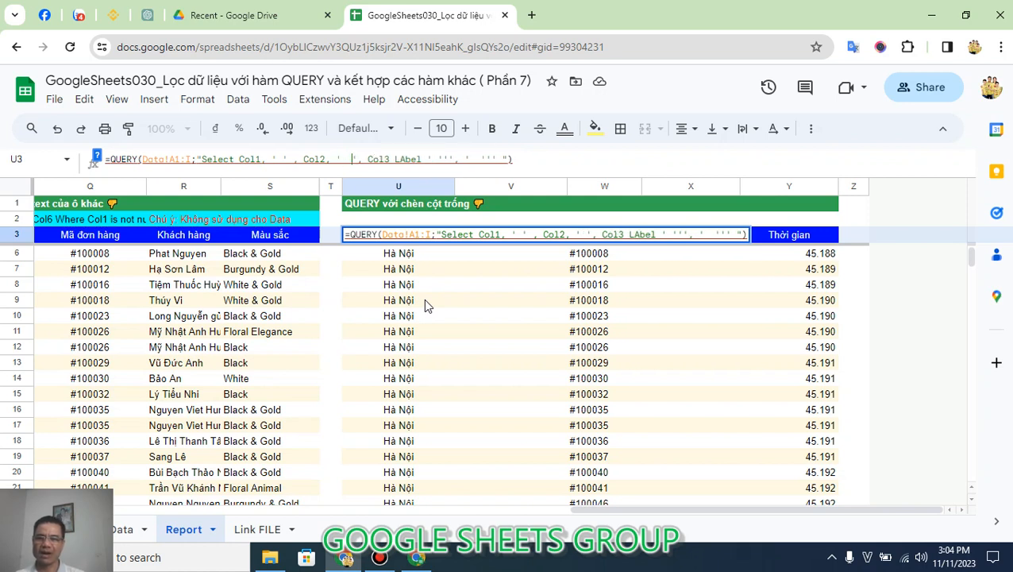
Try adding another blank column, a quoted run of spaces, after Col3 and before LAbel in U3's QUERY formula
key("Right")
key("Right")
key("Right")
key("Right")
key("Right")
key("Right")
key("Right")
key("Right")
key("Right")
key("Right")
key("Right")
key("Right")
key("Right")
key("Right")
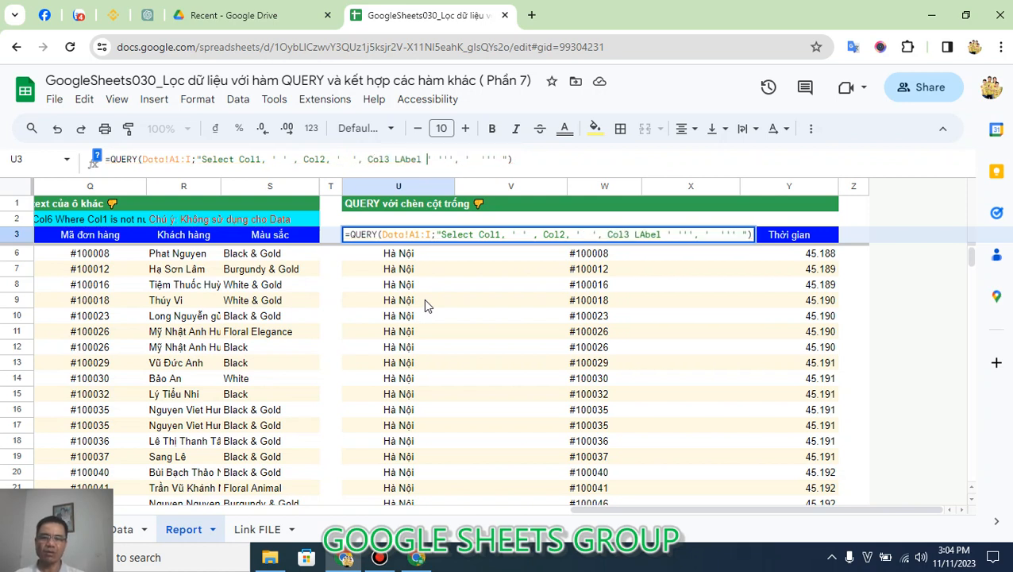
key("Left")
key("Left")
key("Left")
key("Left")
key("Left")
key("Left")
key("Left")
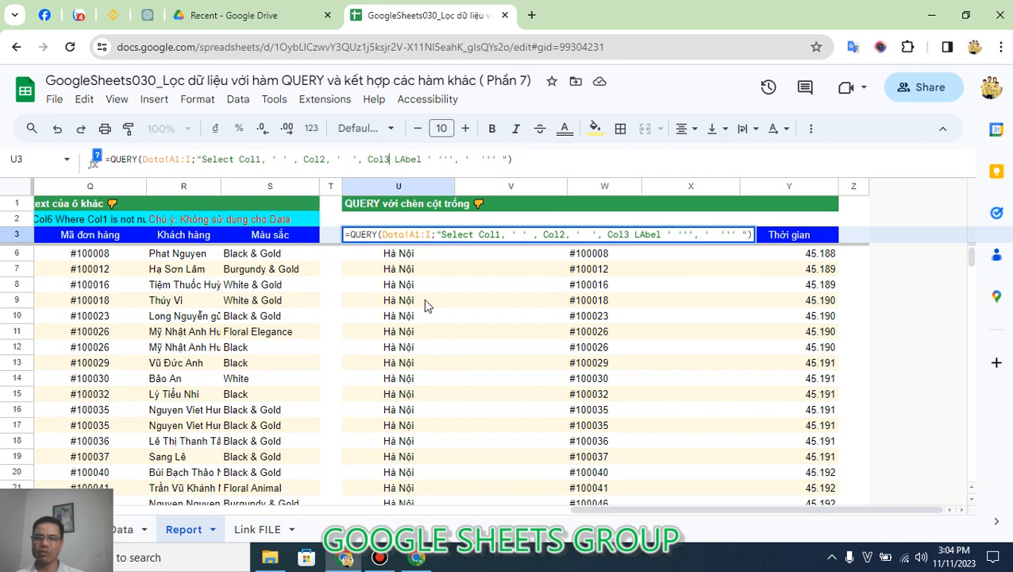
type(", ")
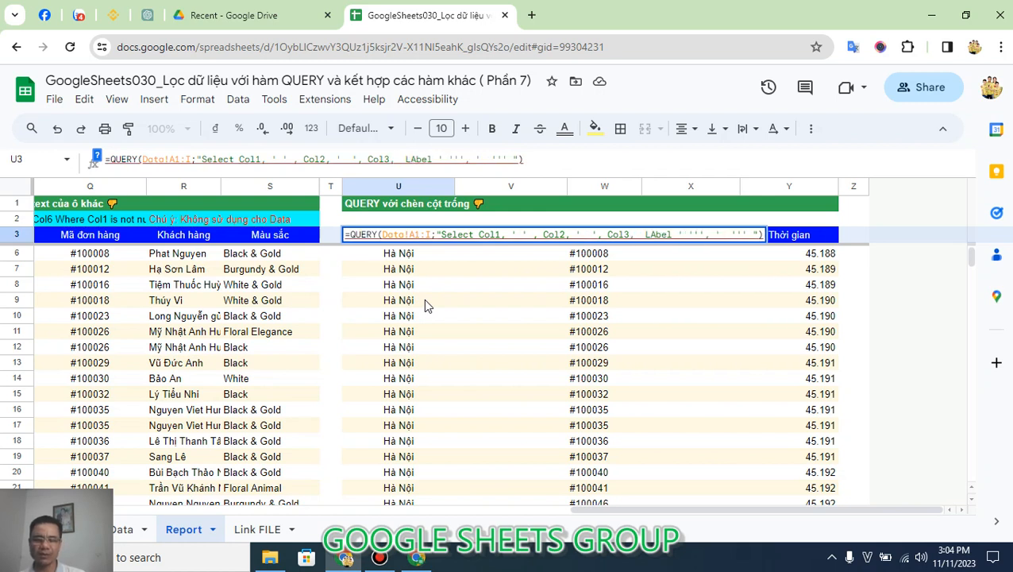
type("'   ")
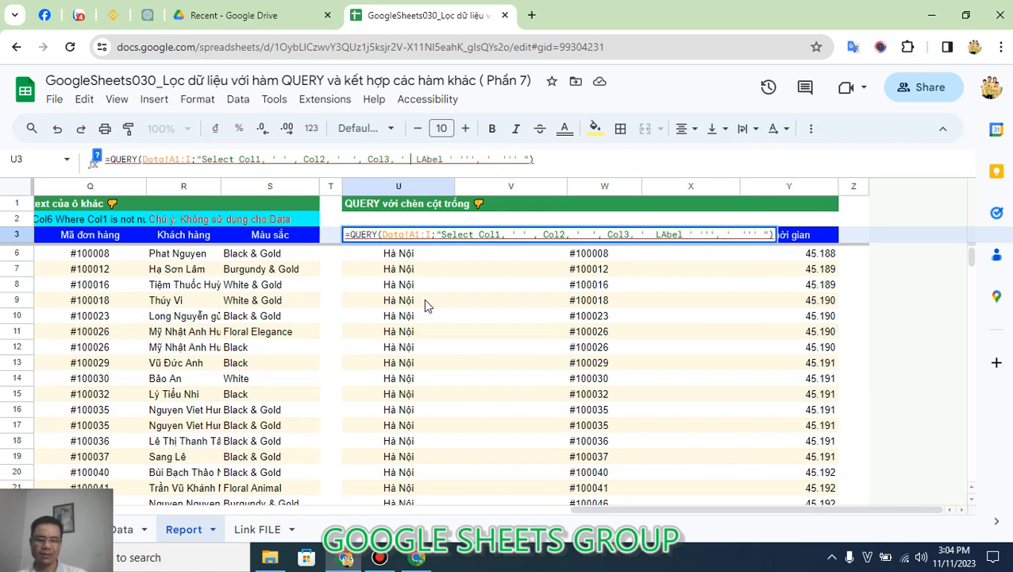
type("'")
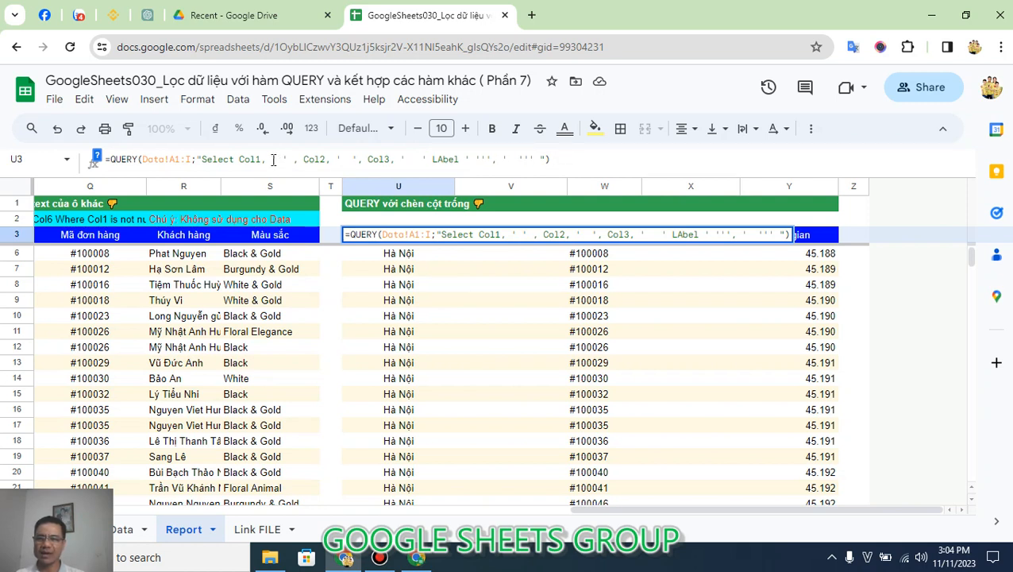
Compare the placeholder after Col1 with its LAbel entry in U3's formula, and discard the pending edits
left_click_drag(273, 158, 287, 158)
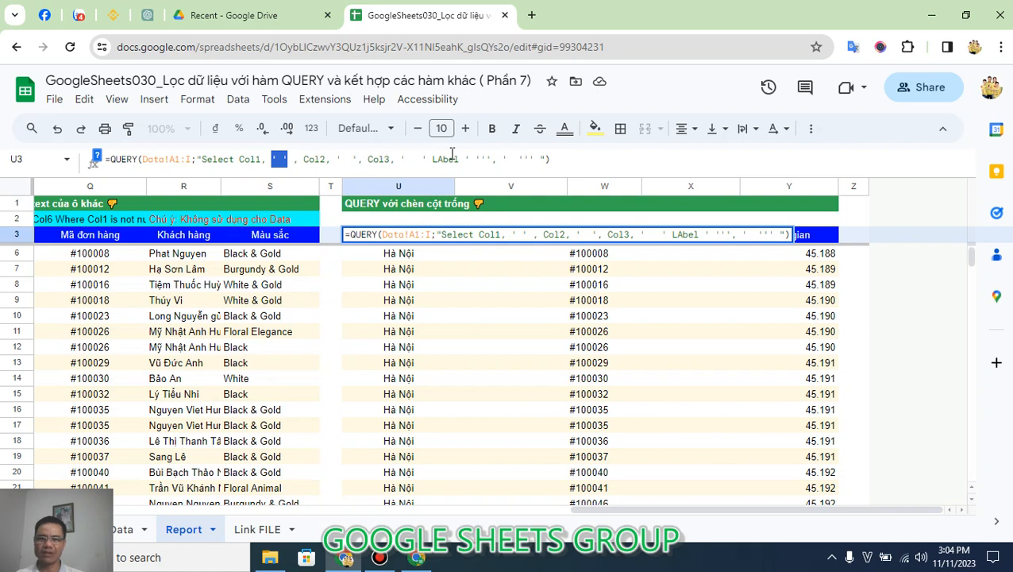
left_click_drag(465, 159, 485, 159)
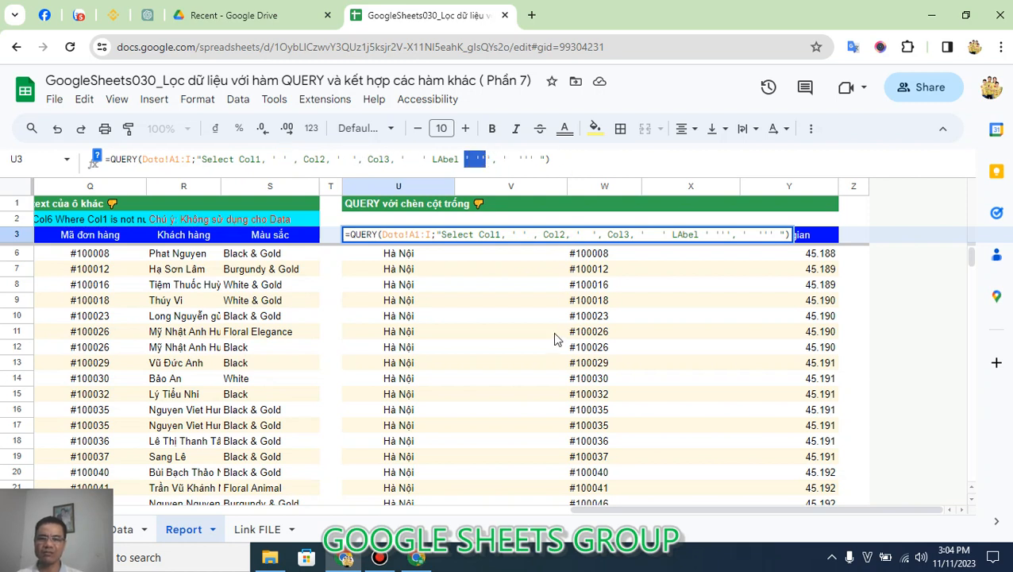
key("Escape")
key("F2")
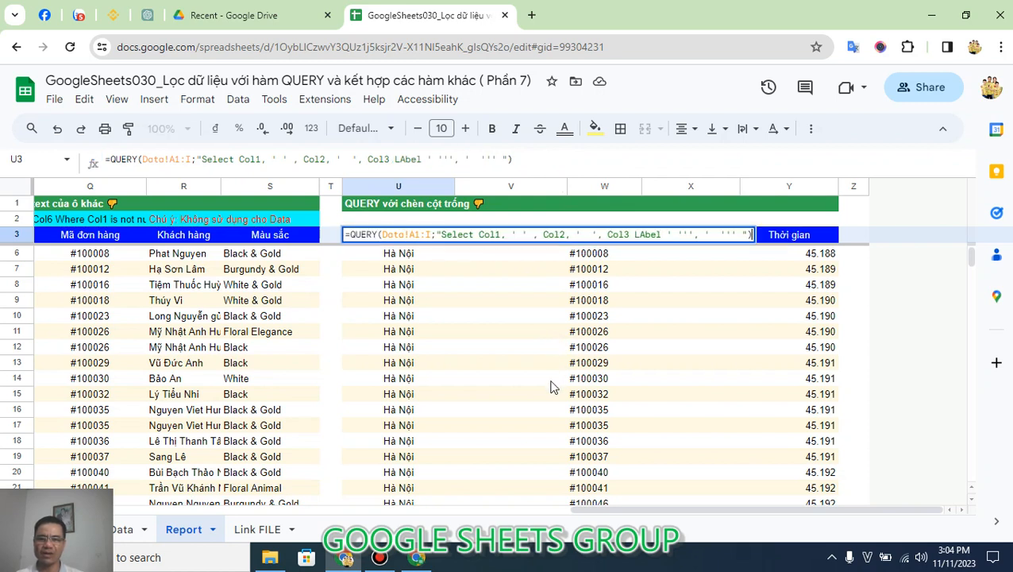
key("Escape")
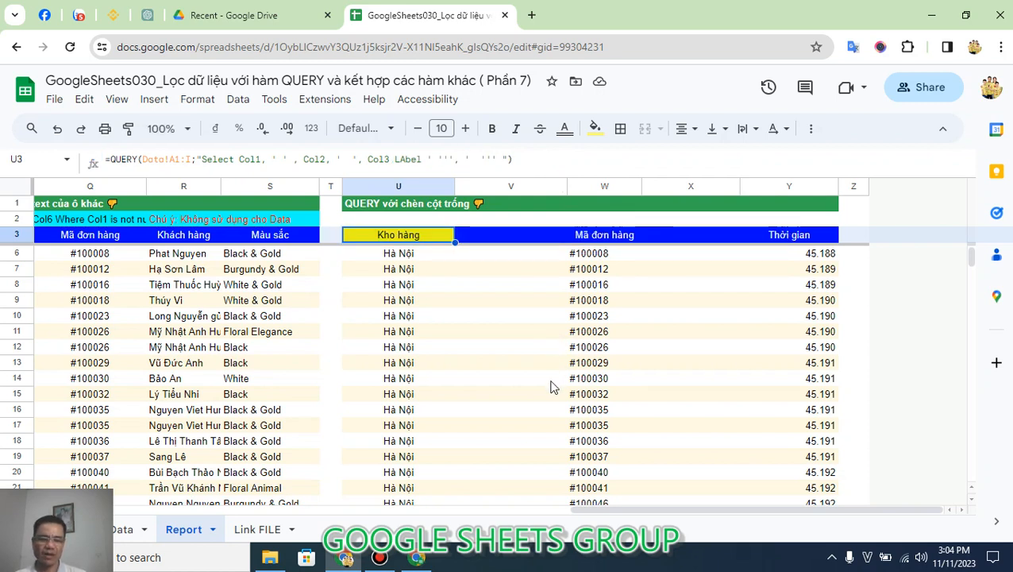
Clear U3 and begin a new QUERY formula there over Data!A1:I, opening its query text with Select Col1
key("Delete")
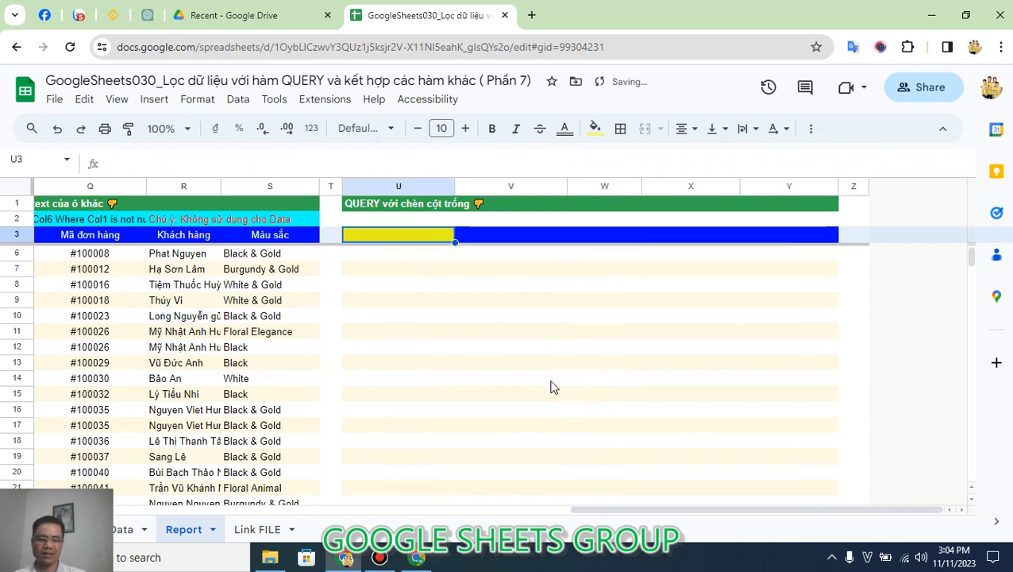
type("=Q")
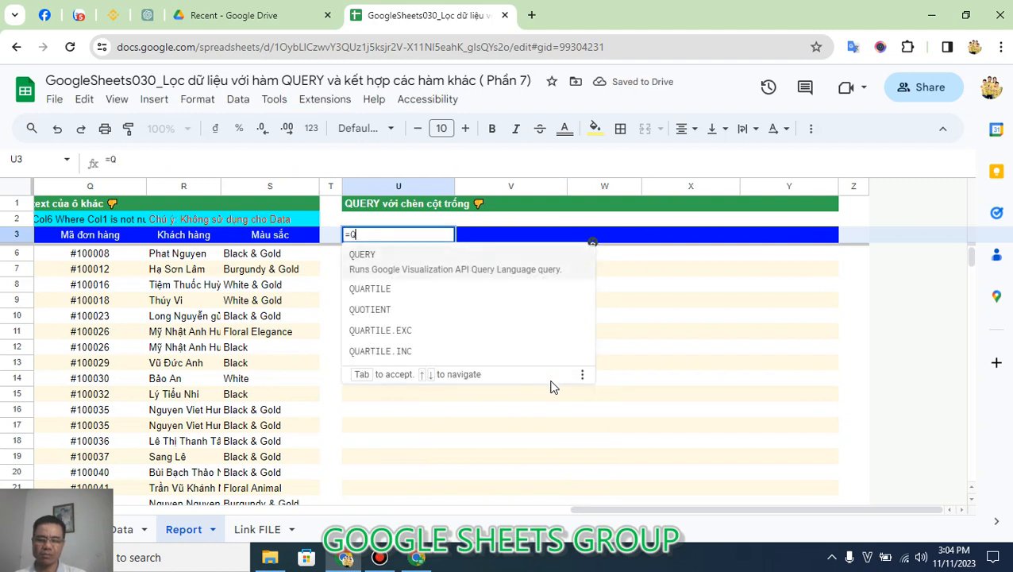
type("UERY(Data1")
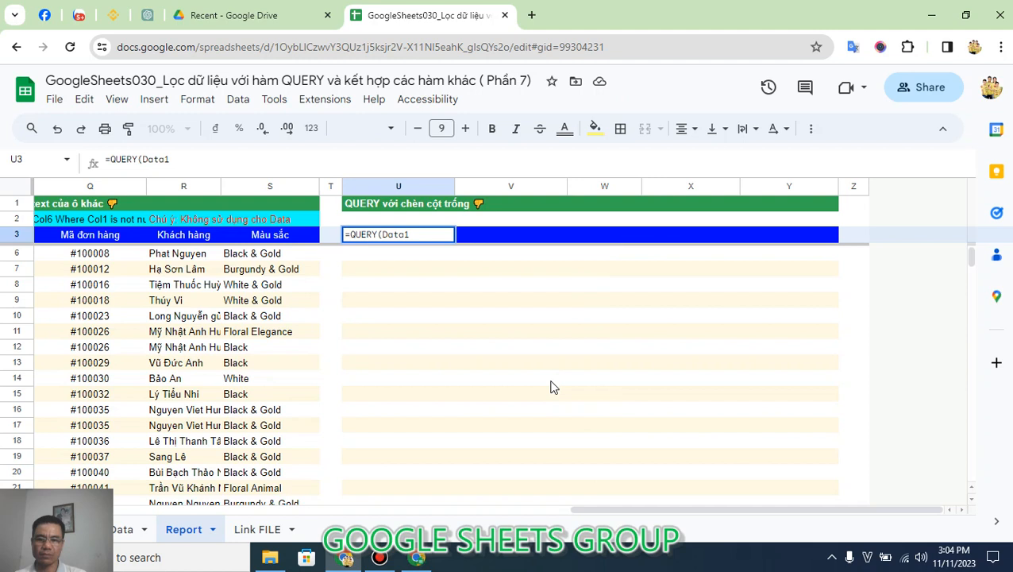
key("BackSpace")
type("!A1")
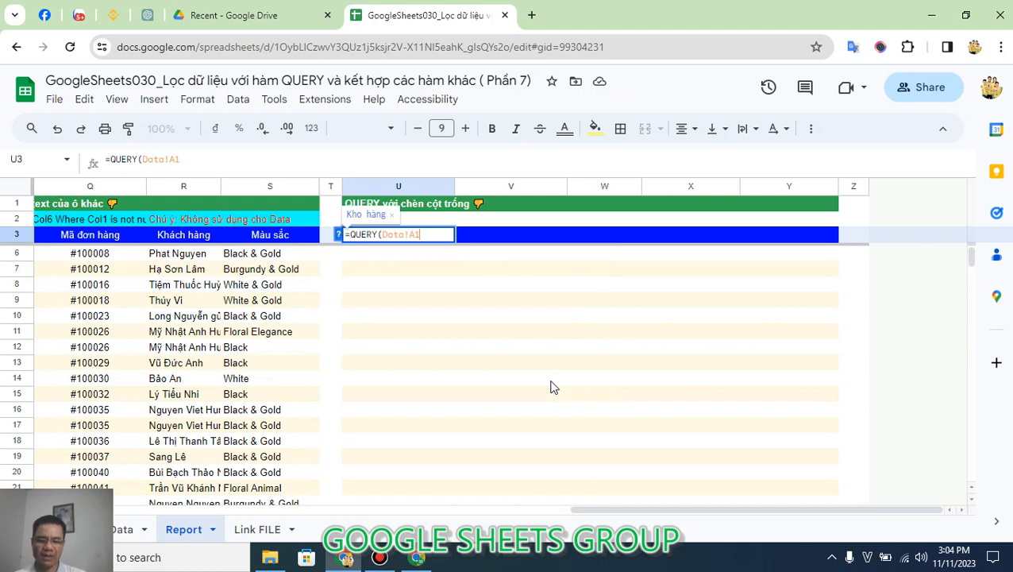
type(":I;\"Select")
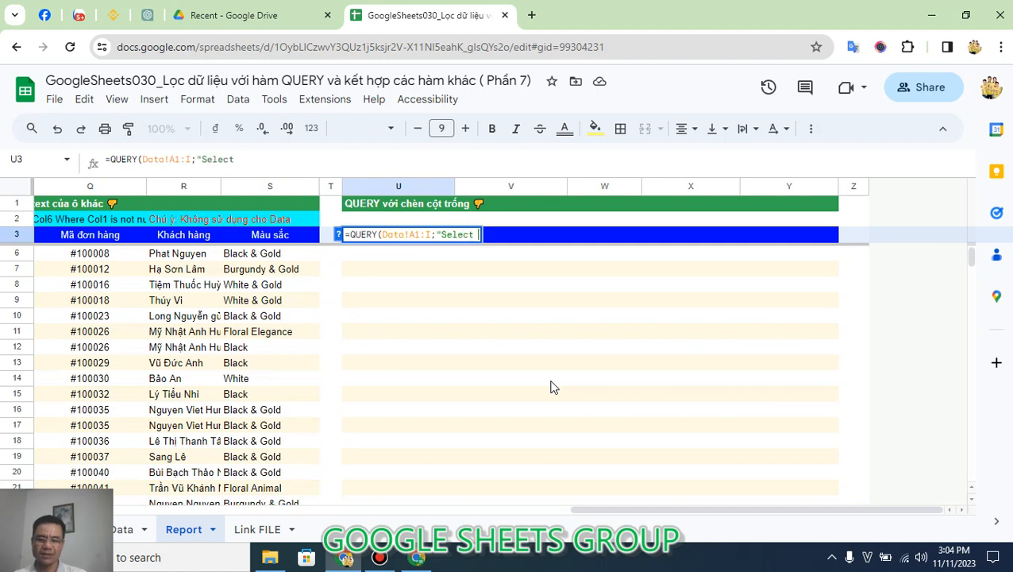
type(" Col1")
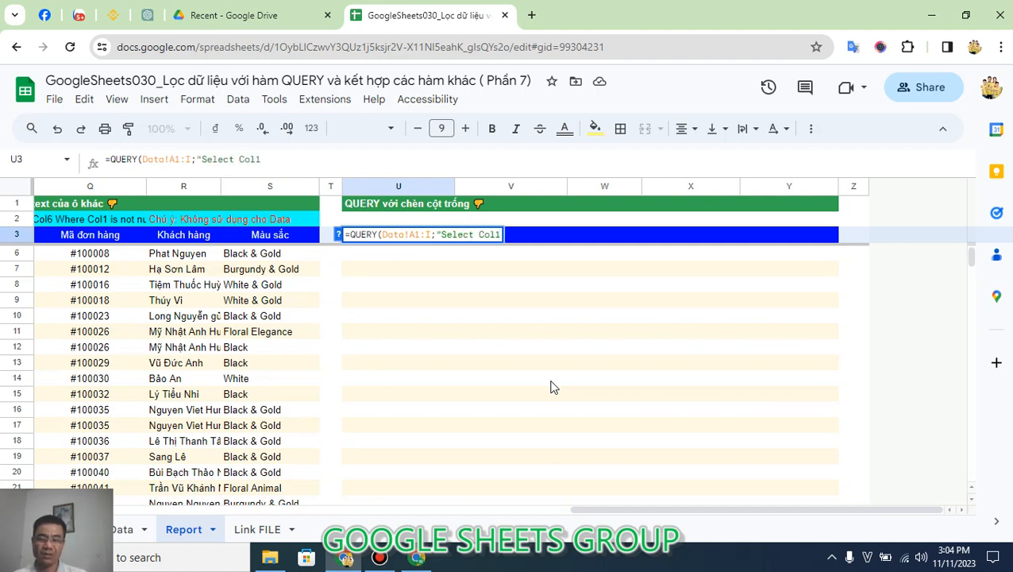
Extend U3's Select list with a quoted single-space column, Col3, a quoted two-space column and Col6
type(",")
key("BackSpace")
type("' '")
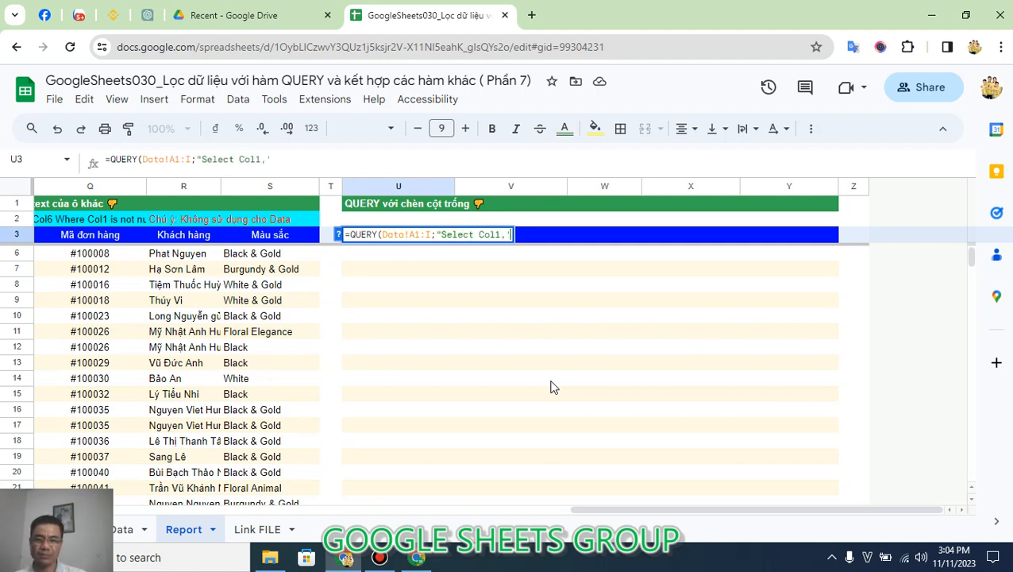
type(", ")
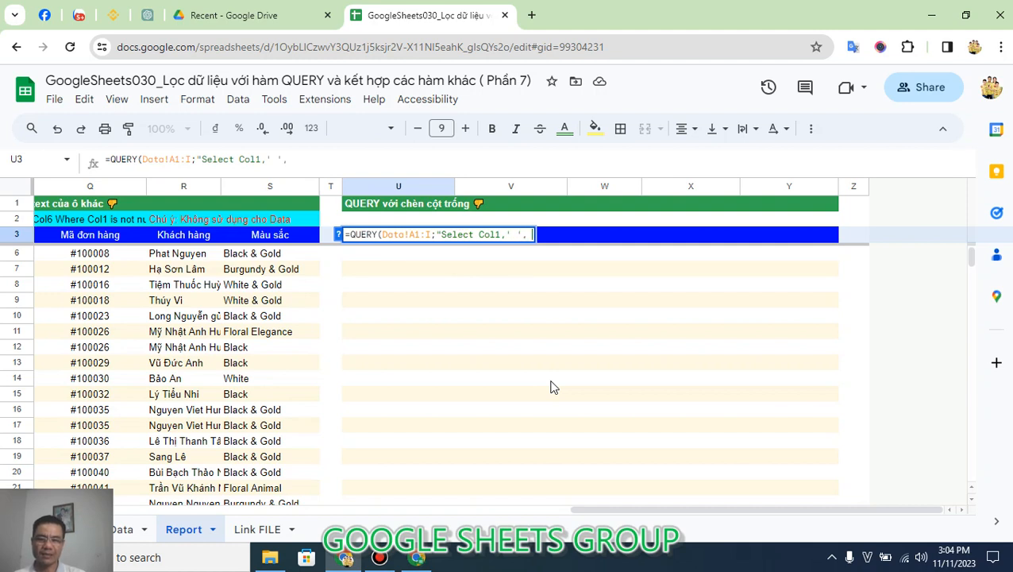
type("Col3")
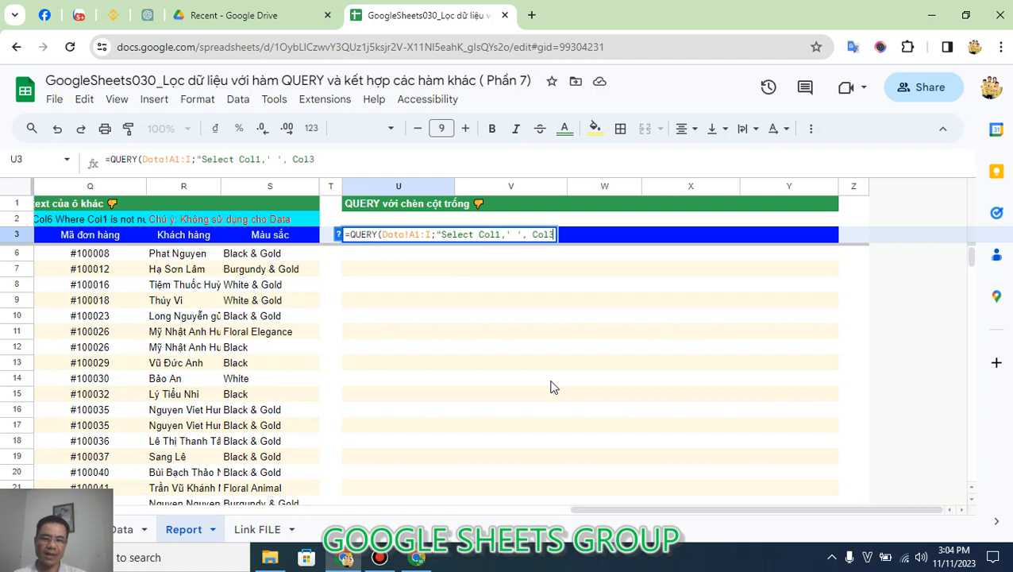
type(", ")
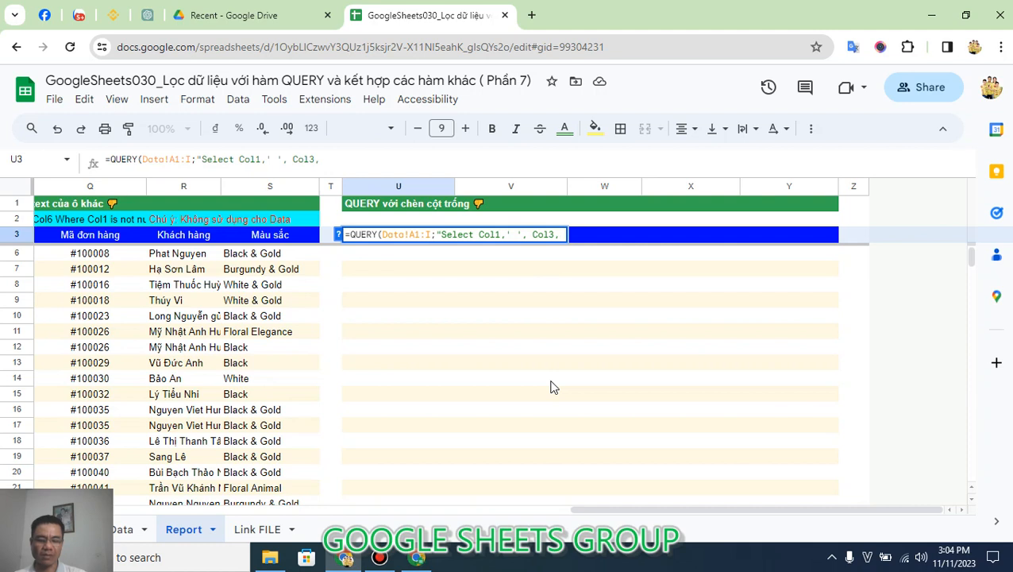
type("' '")
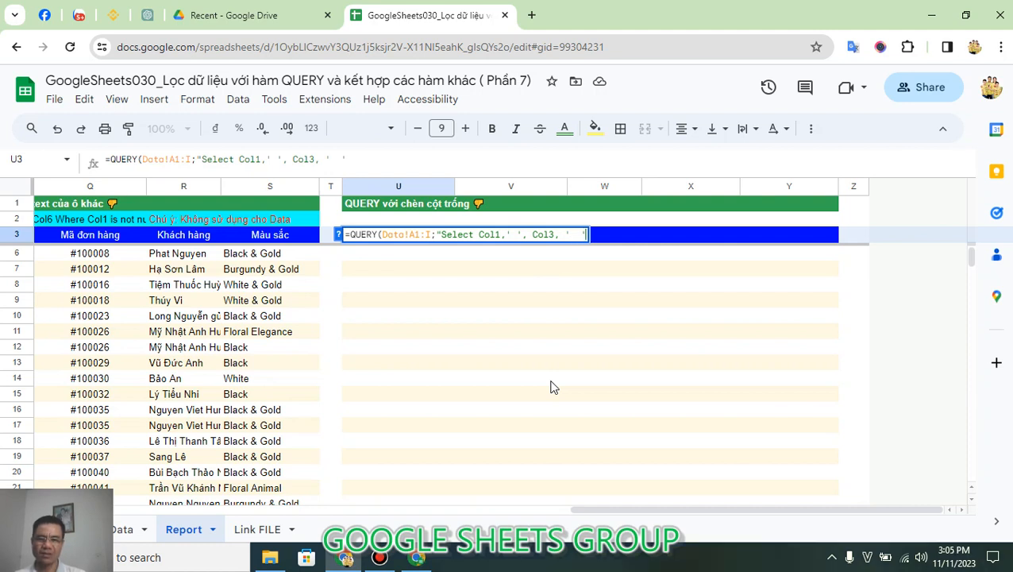
type(",Col")
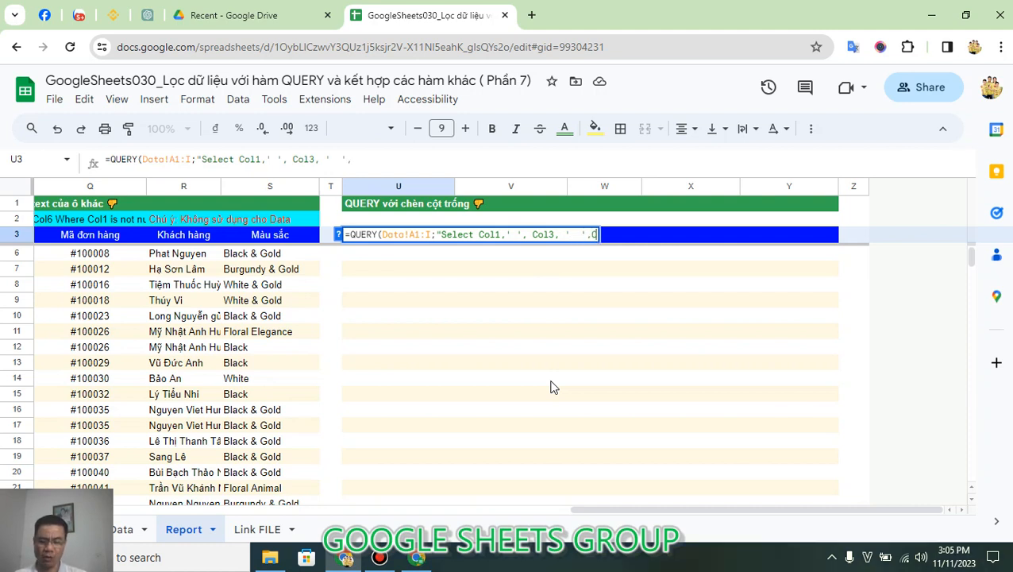
type("6")
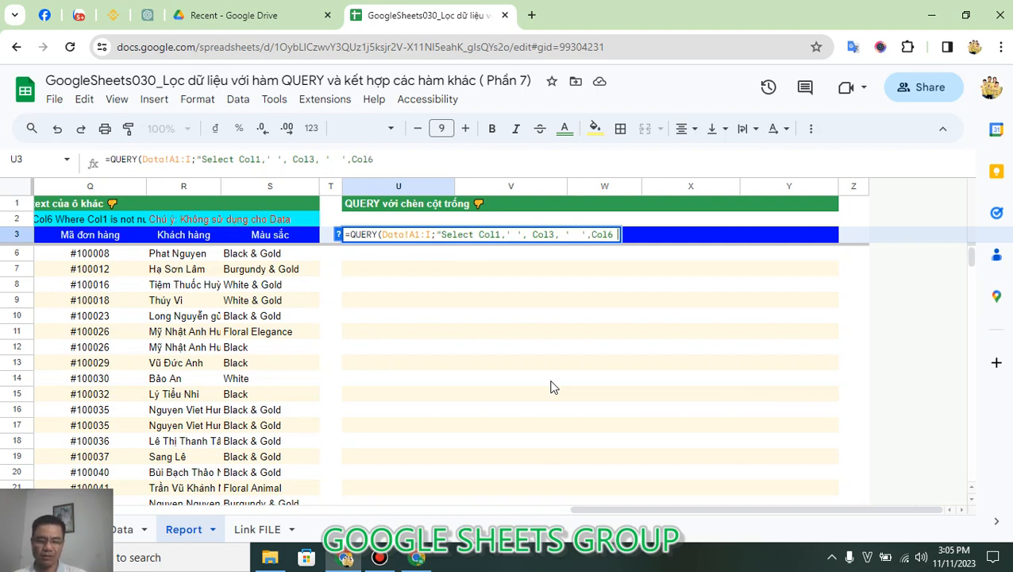
Finish U3's QUERY formula with the condition Where Col1 is not null and commit it
type(" Where")
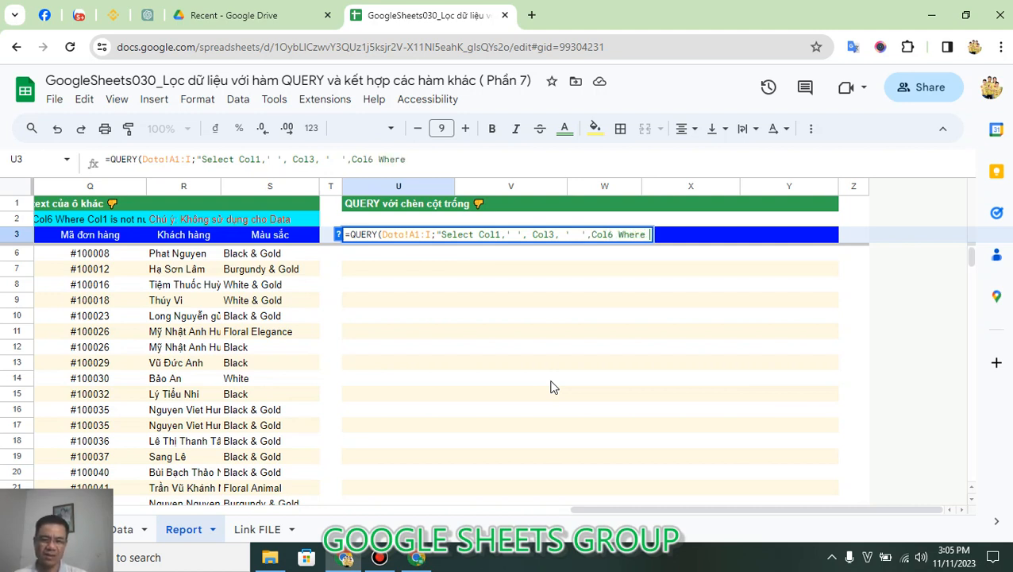
type(" Col1")
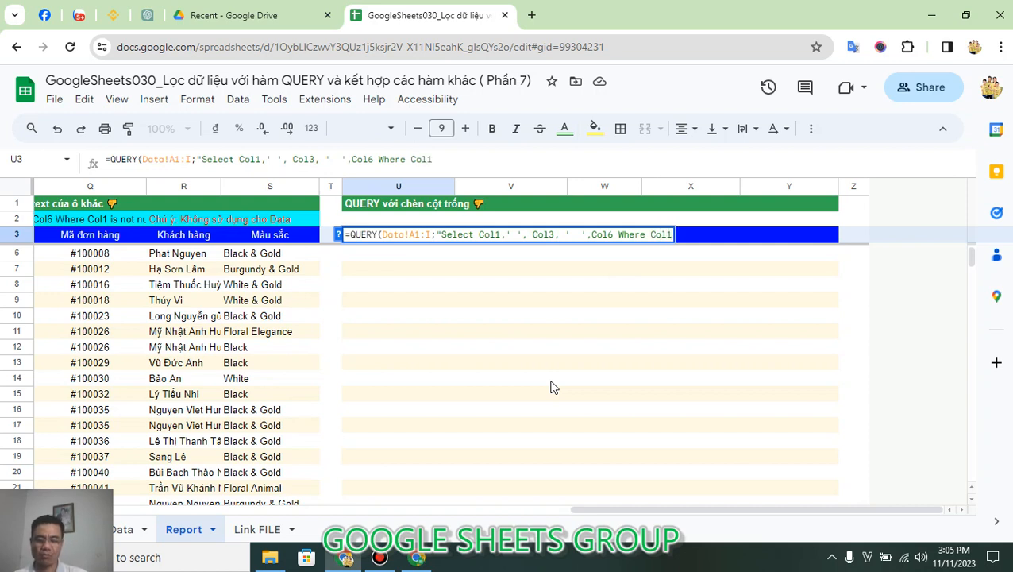
type(" is not ")
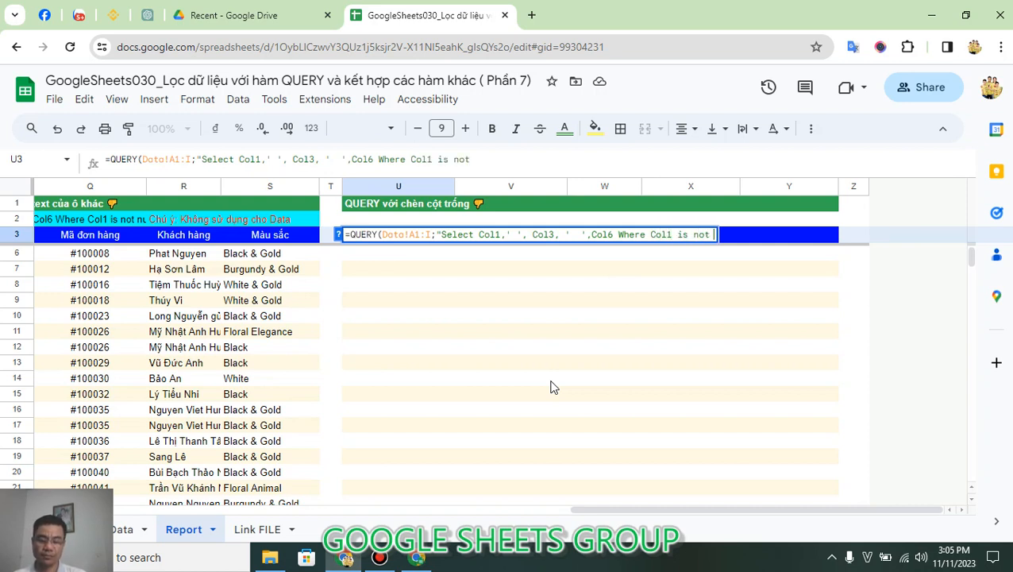
type("null \"")
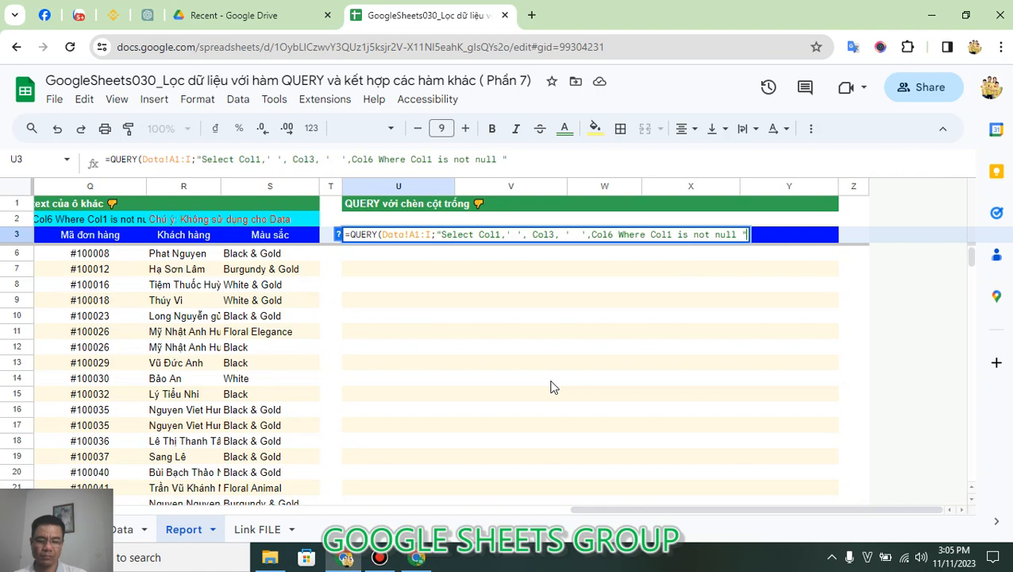
type(")")
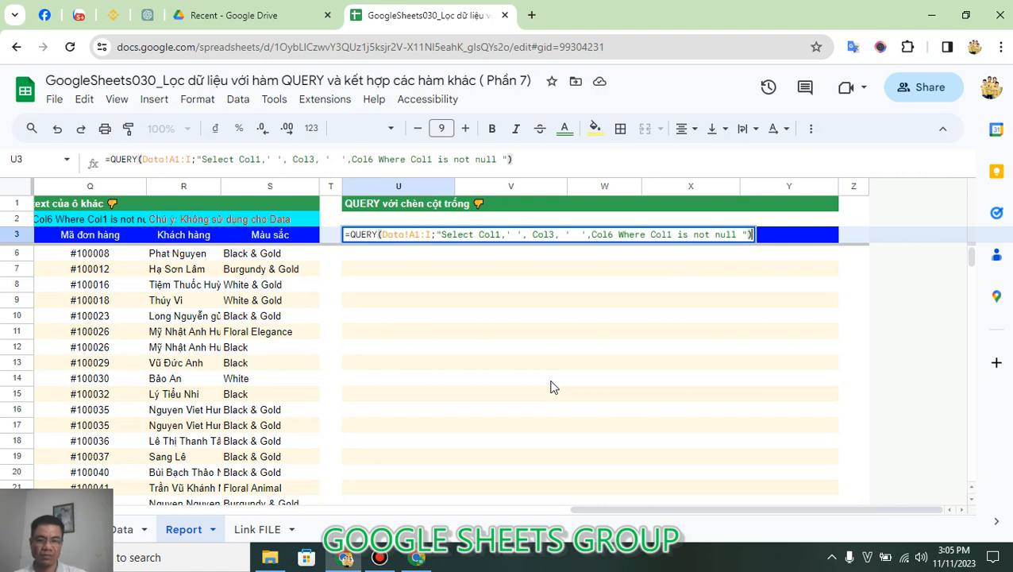
key("Return")
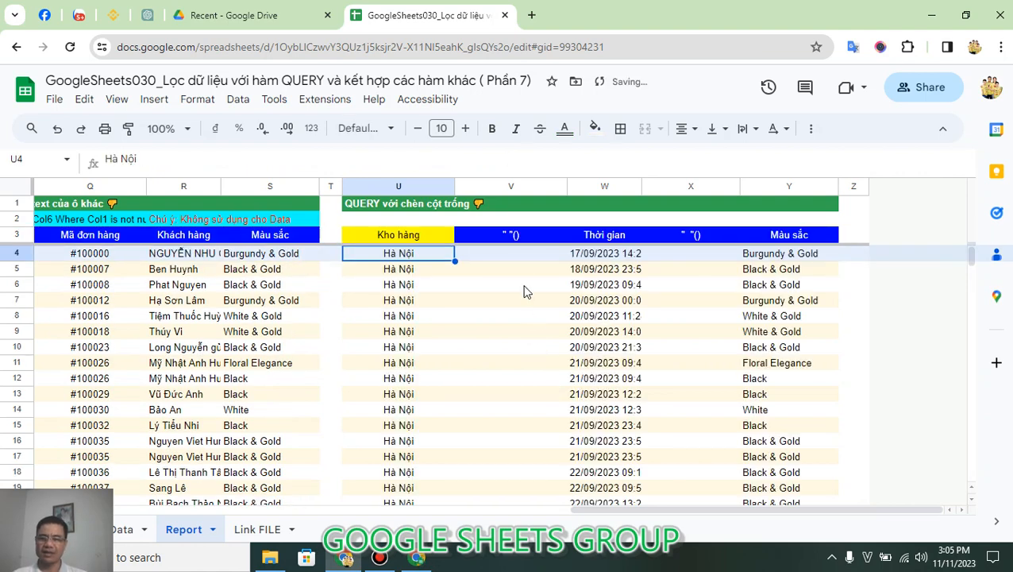
Check the first blank column's header in V3, and add a LABEL keyword after "is not null" in U3's query text
left_click(515, 240)
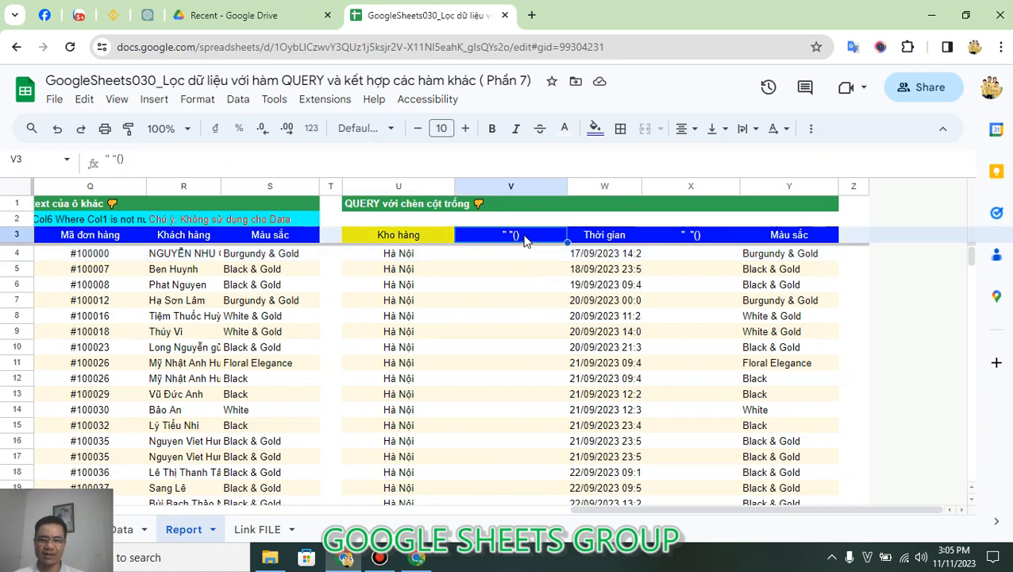
left_click(410, 235)
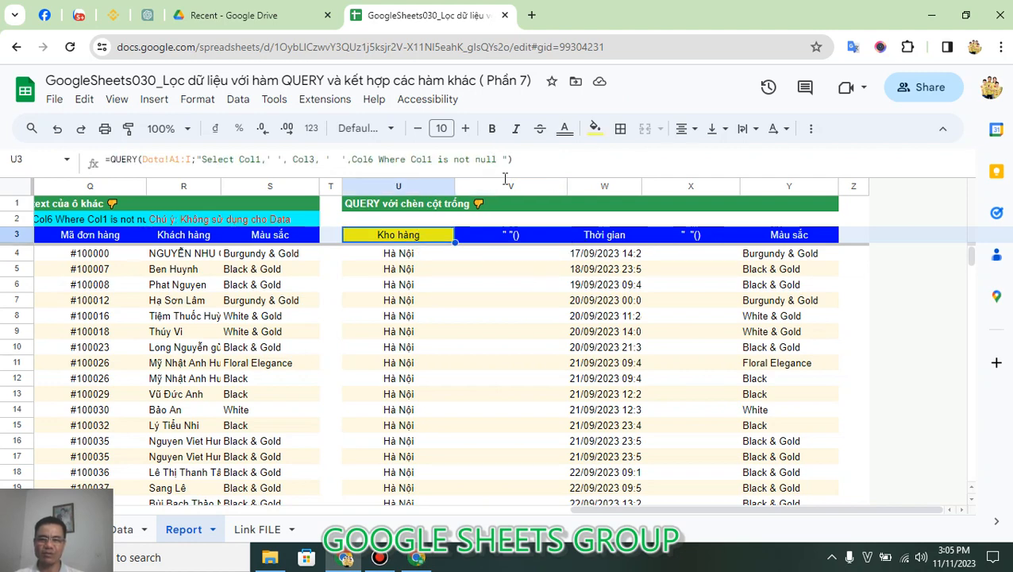
left_click(506, 159)
type(":ABEL")
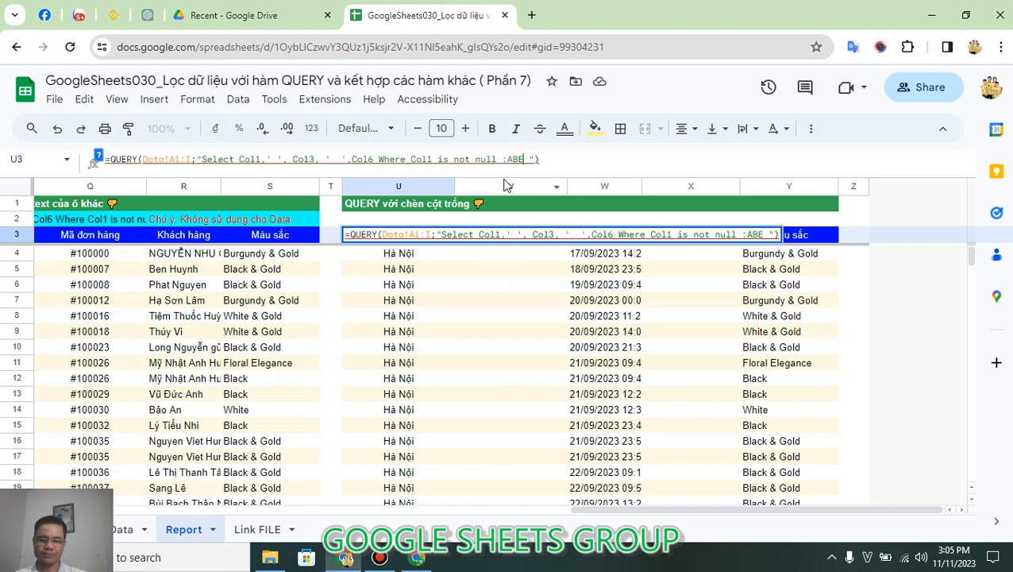
left_click(505, 159)
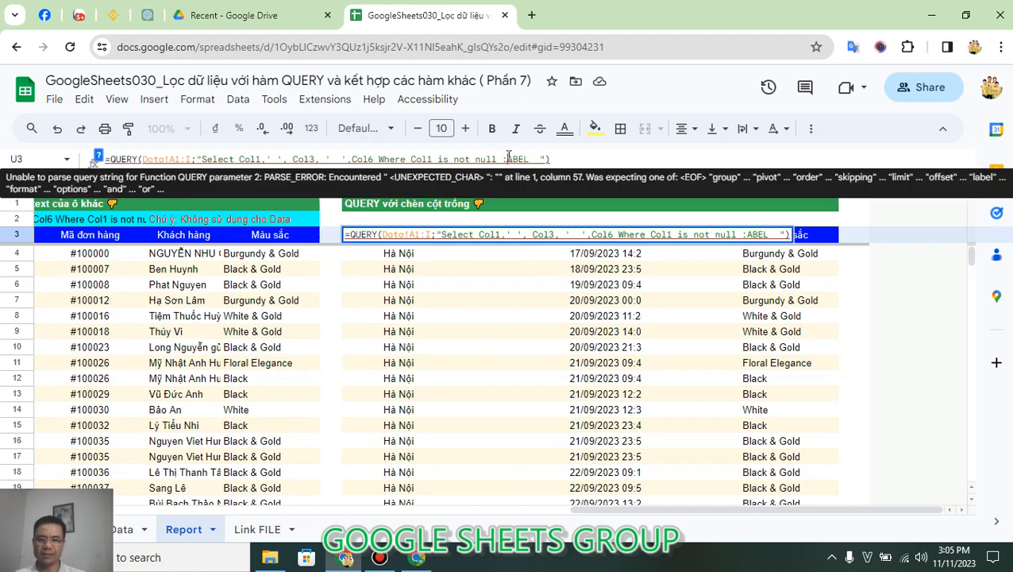
key("BackSpace")
type("L")
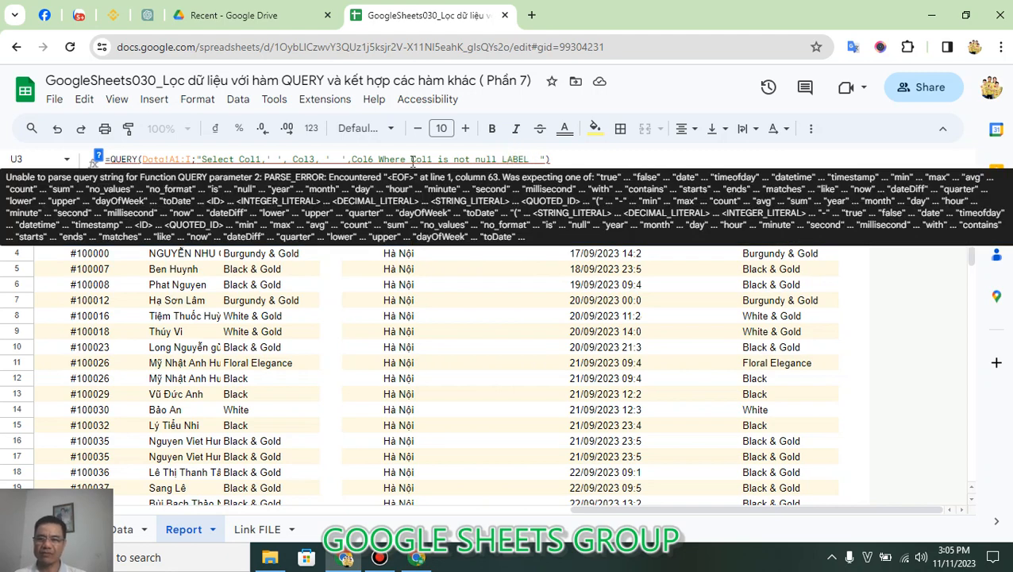
Give the single-space column after Col1 an empty label by adding ' ' '' after LABEL in U3's formula
left_click(265, 158)
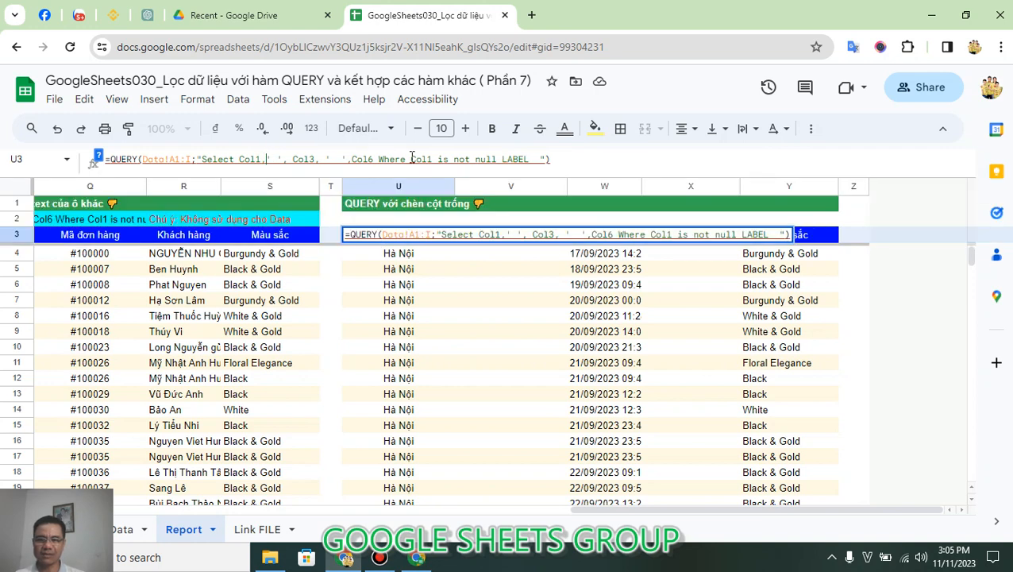
left_click(535, 159)
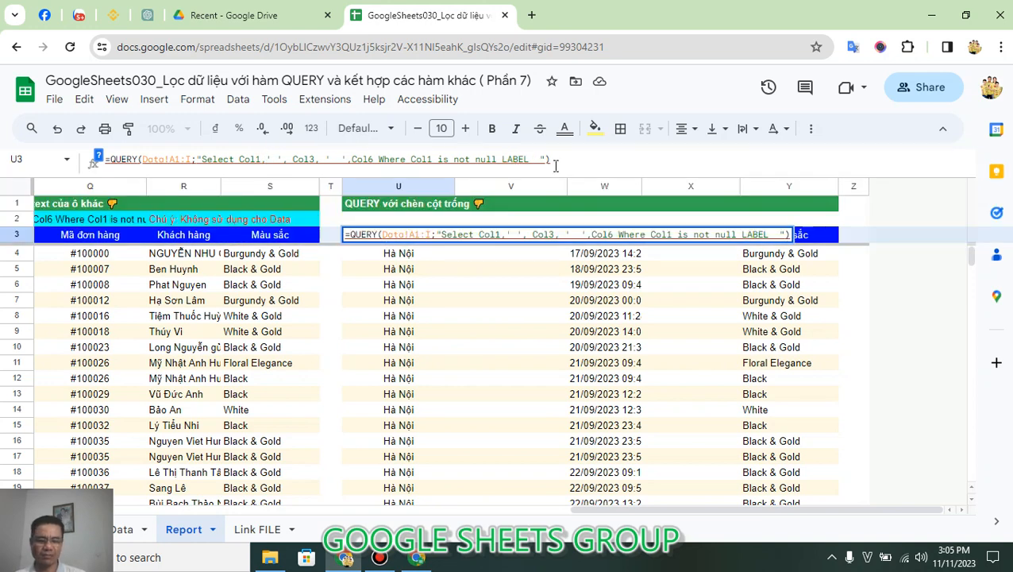
type("' '")
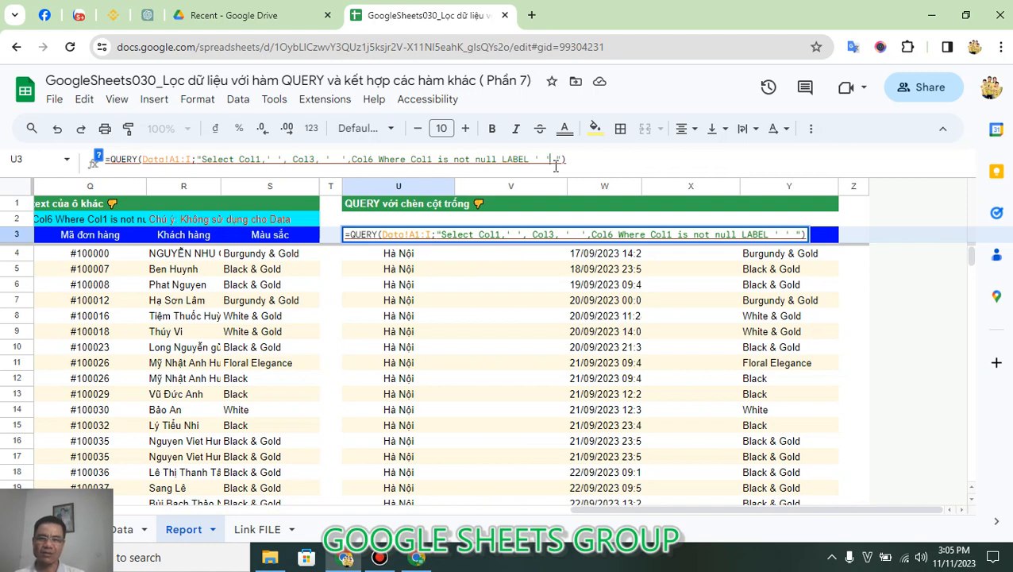
type("''")
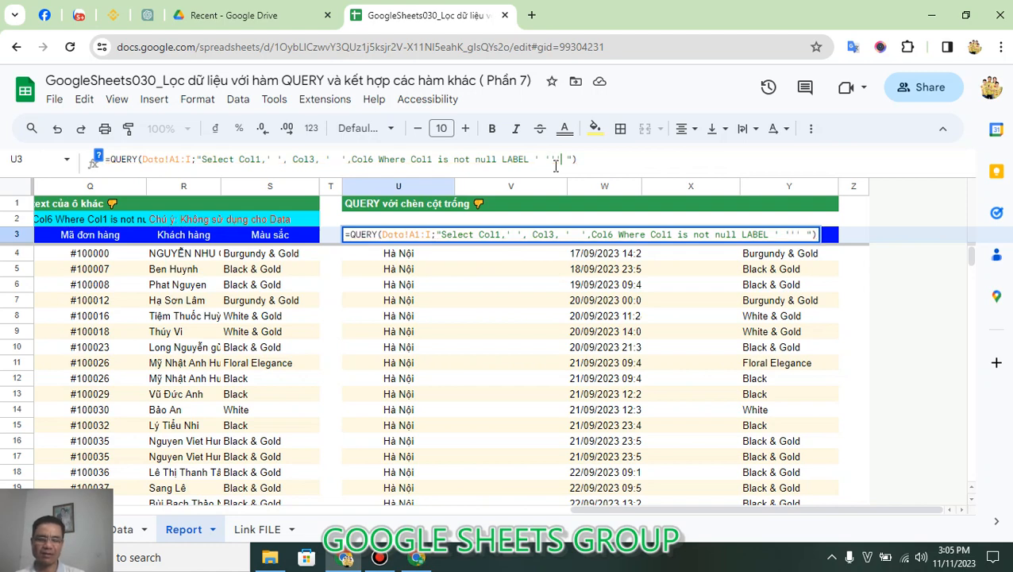
key("Return")
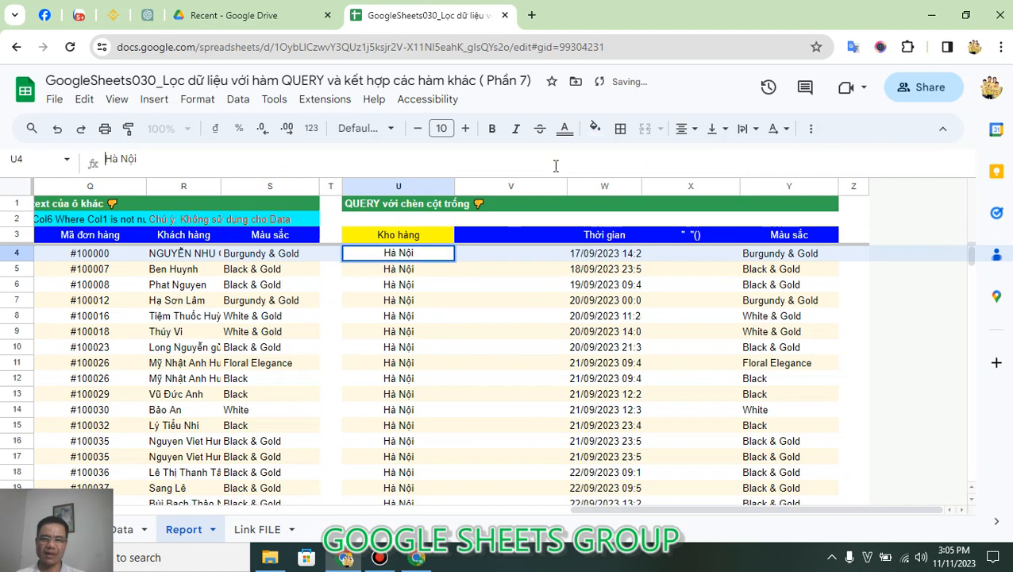
Add a second LABEL entry to U3's formula, separated by a comma, giving the quoted two-space column an empty label
left_click(524, 238)
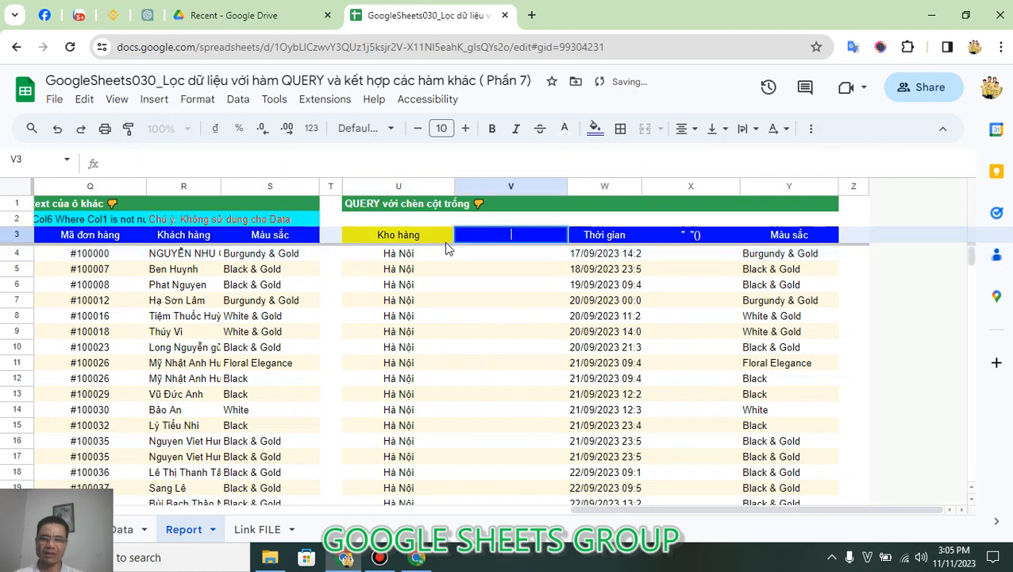
left_click(445, 238)
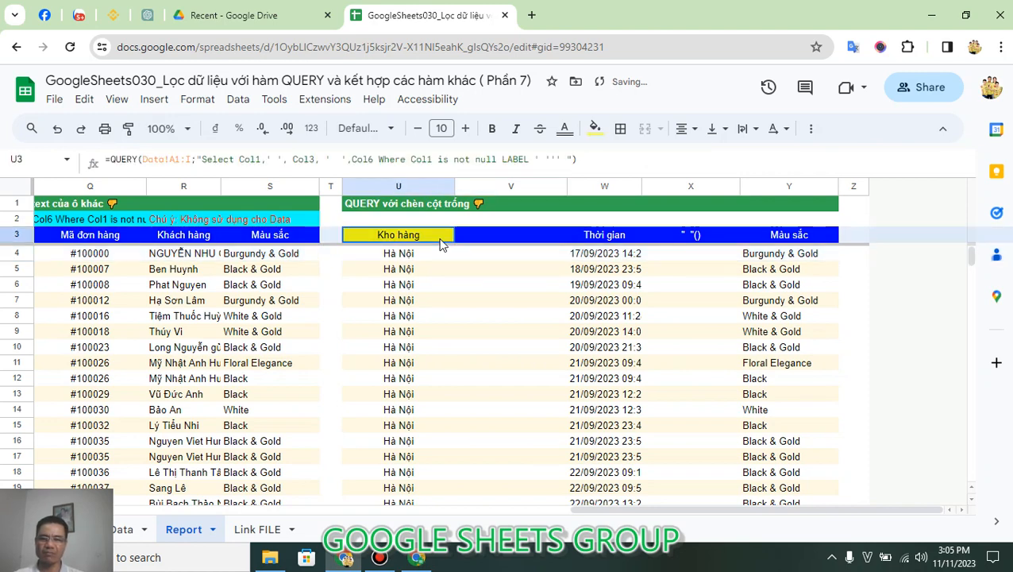
left_click(560, 159)
type(",")
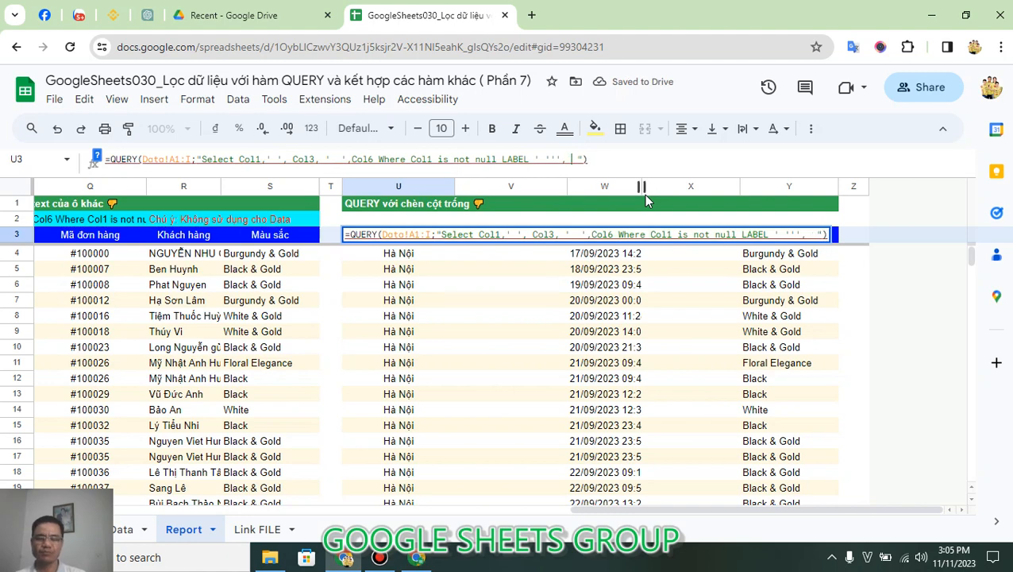
type(" ' ")
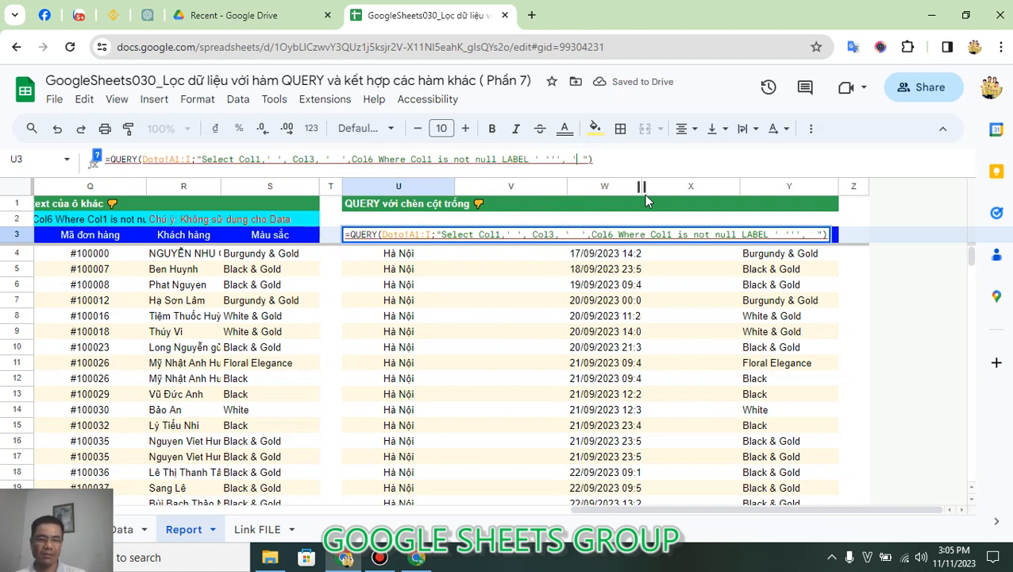
type(" '''")
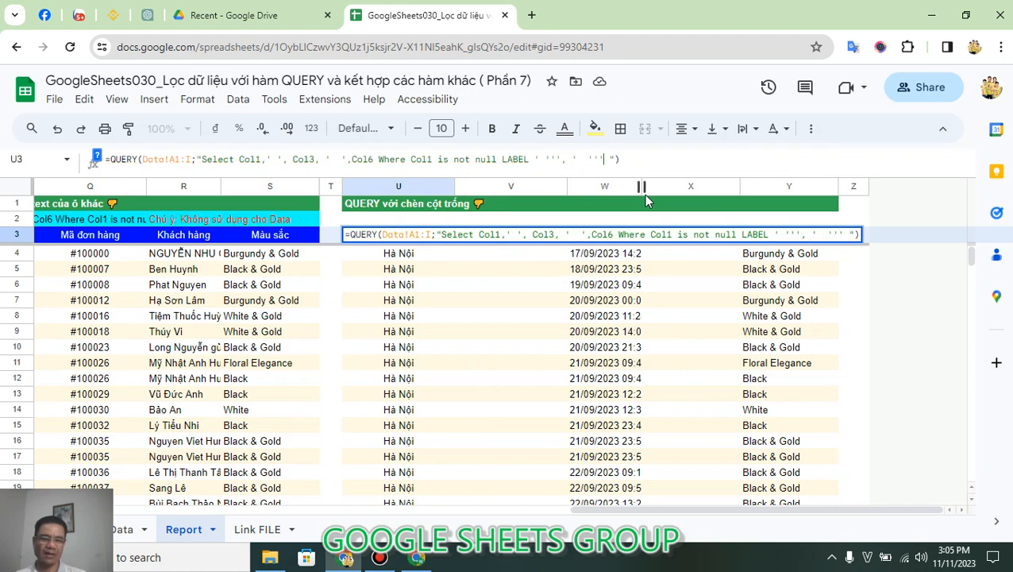
key("Return")
left_click(494, 330)
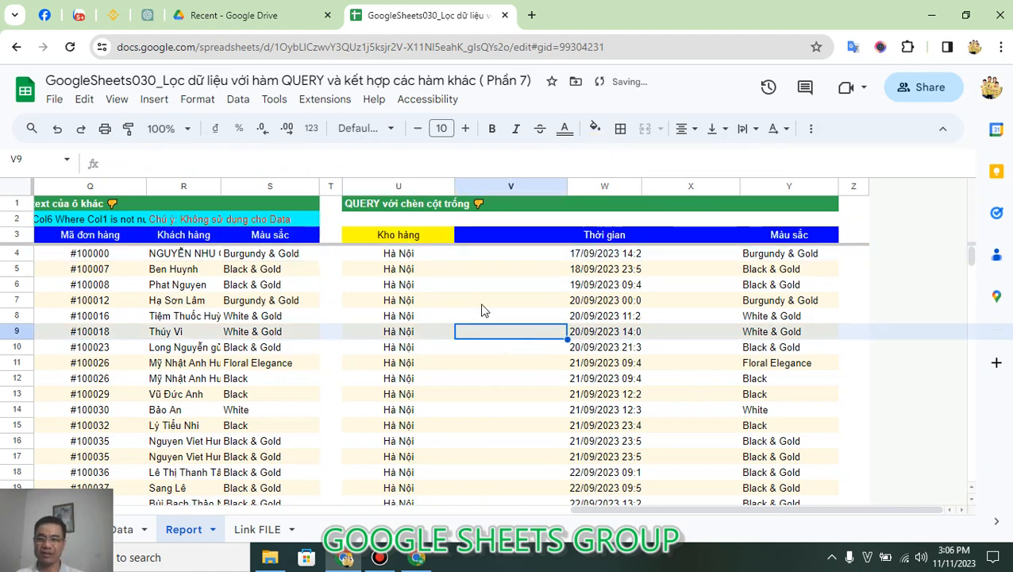
left_click(432, 234)
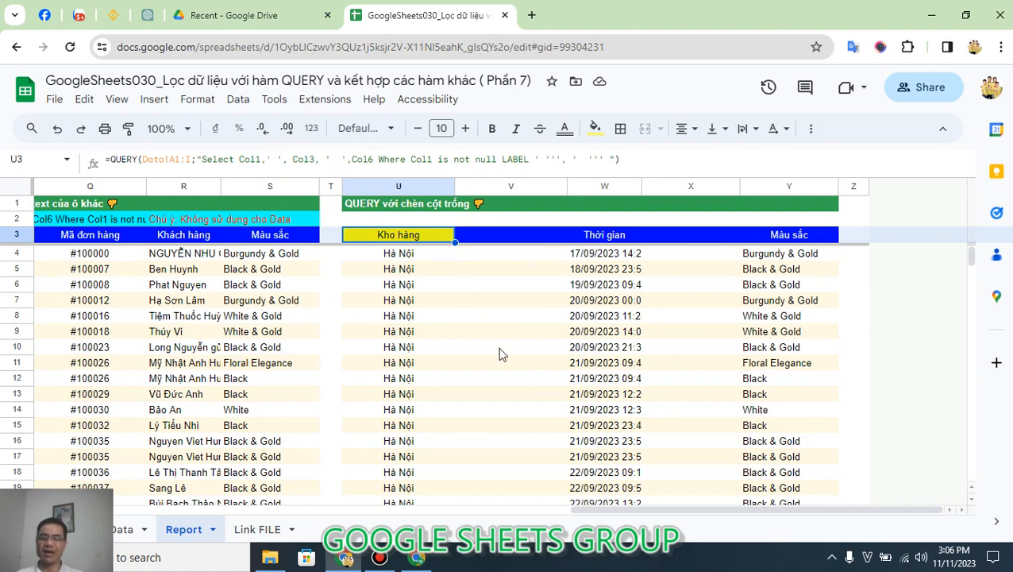
View the reference-file QR code on the Link FILE sheet, return to Report, and switch to the Google Sheets group on Facebook
left_click(274, 534)
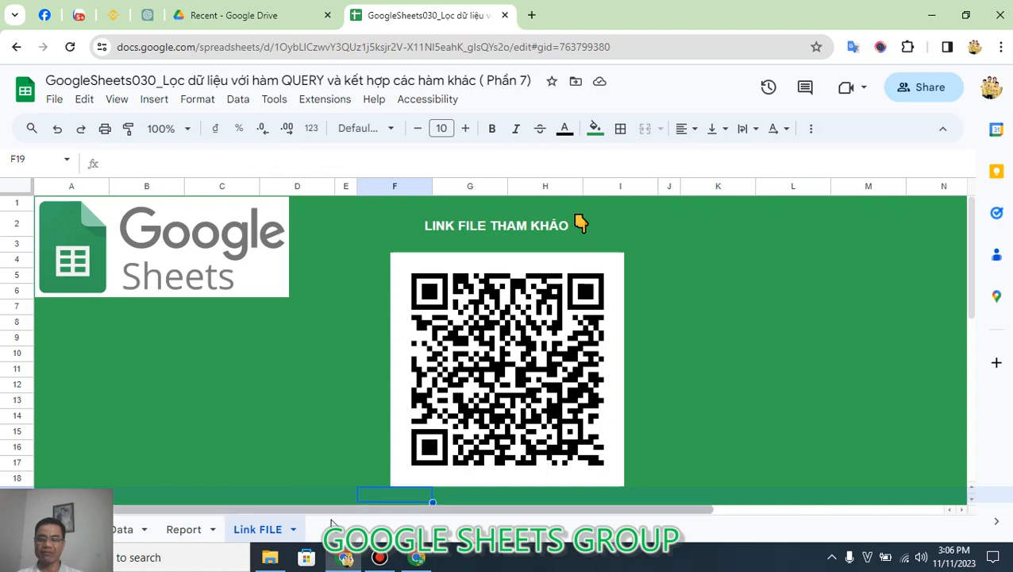
left_click(187, 537)
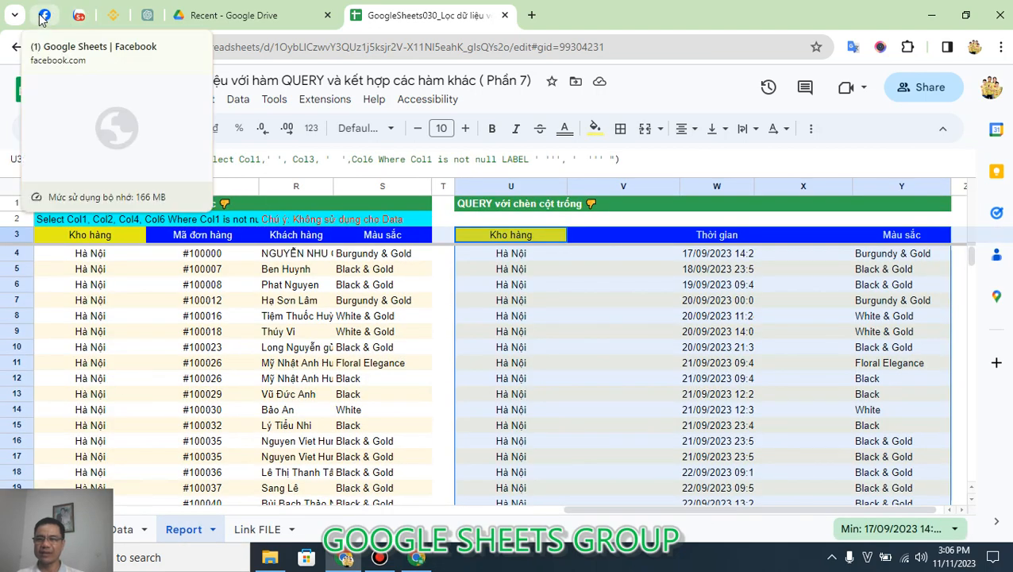
left_click(43, 16)
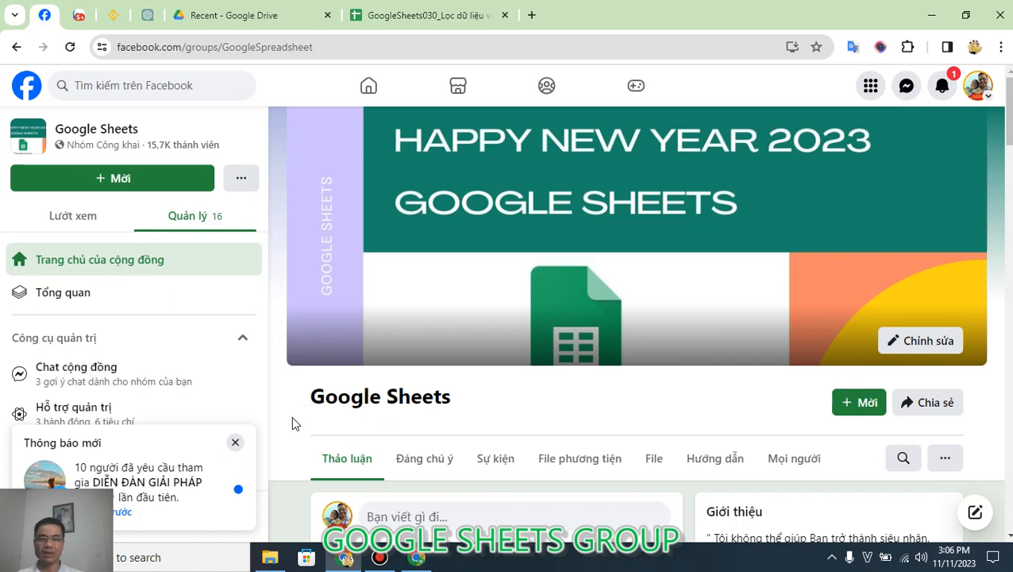